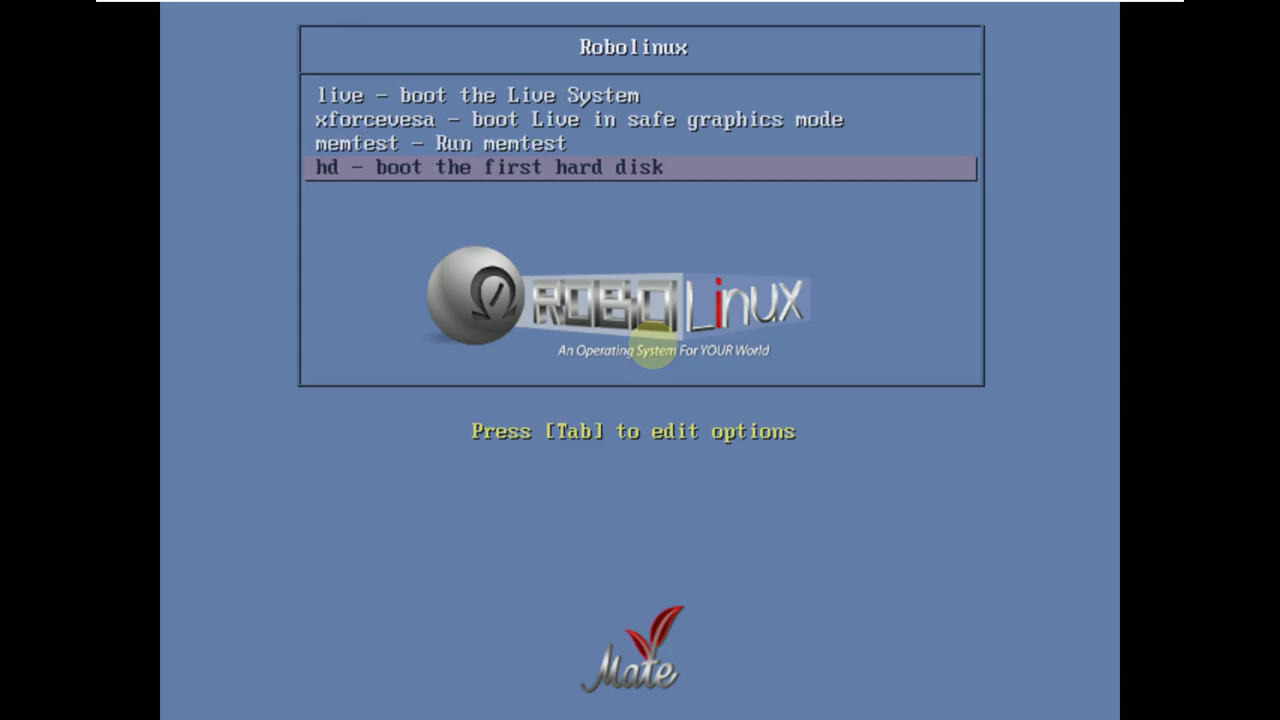
# Step: Boot the Live System from the Robolinux boot options
pyautogui.press('Up')
pyautogui.press('Up')
pyautogui.press('Up')
pyautogui.press('Down')
pyautogui.press('Down')
pyautogui.press('Down')
pyautogui.press('Up')
pyautogui.press('Up')
pyautogui.press('Up')
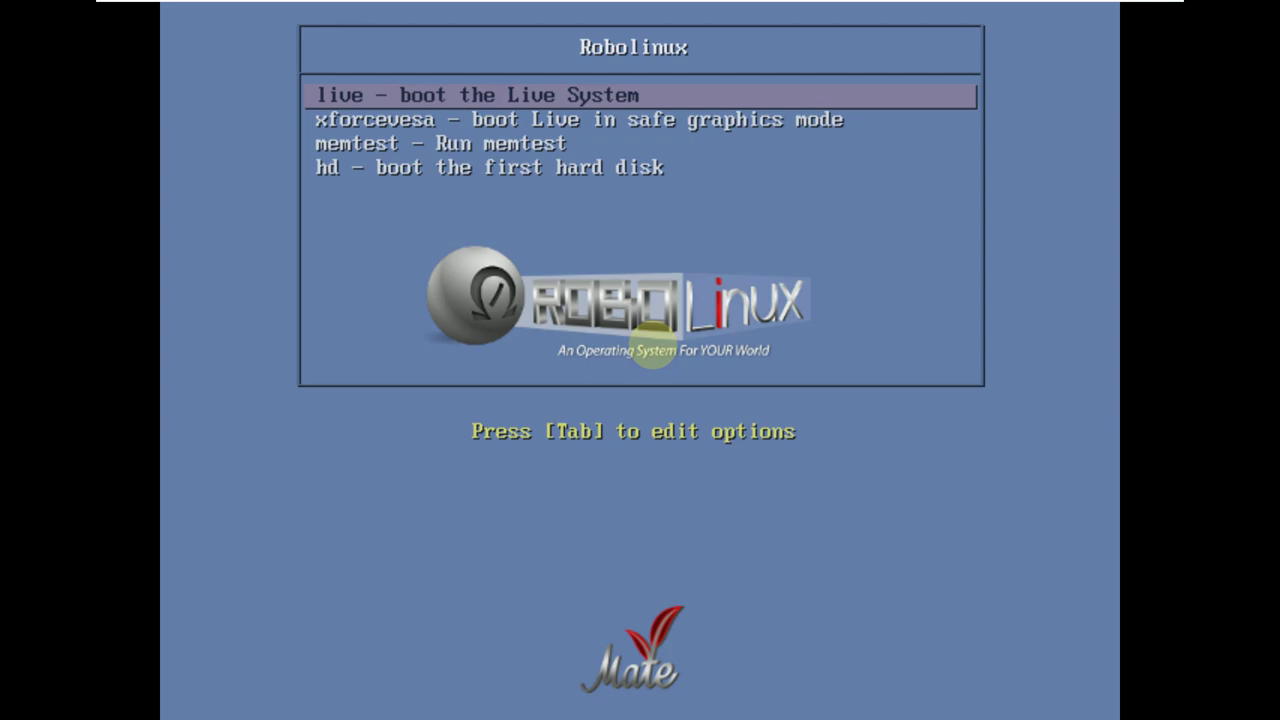
pyautogui.press('Return')
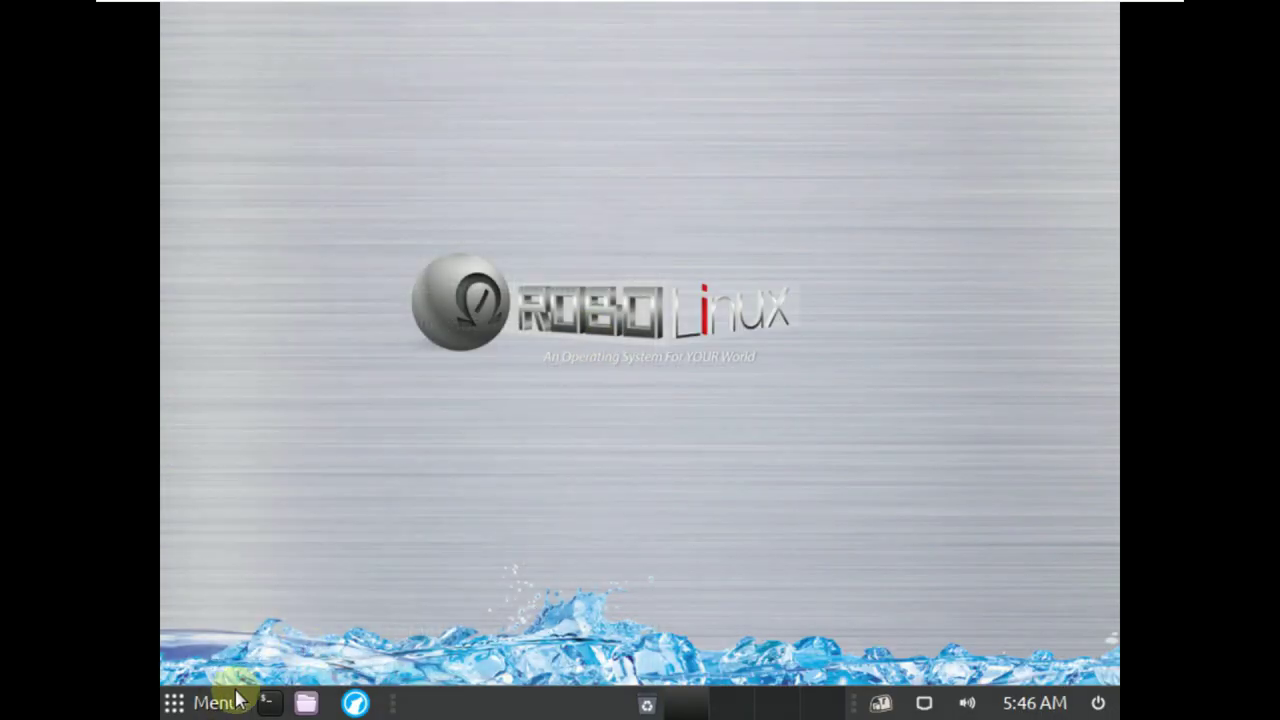
# Step: Open the display settings from the system preferences
pyautogui.click(220, 703)
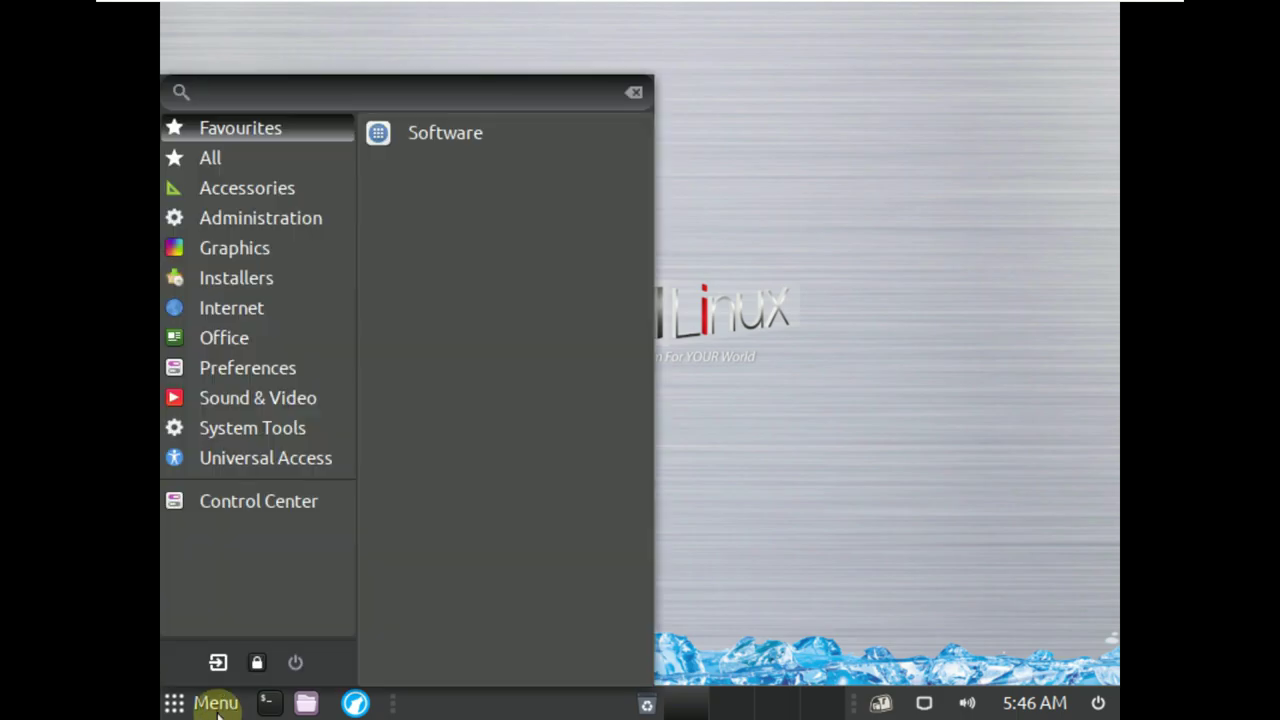
pyautogui.click(235, 428)
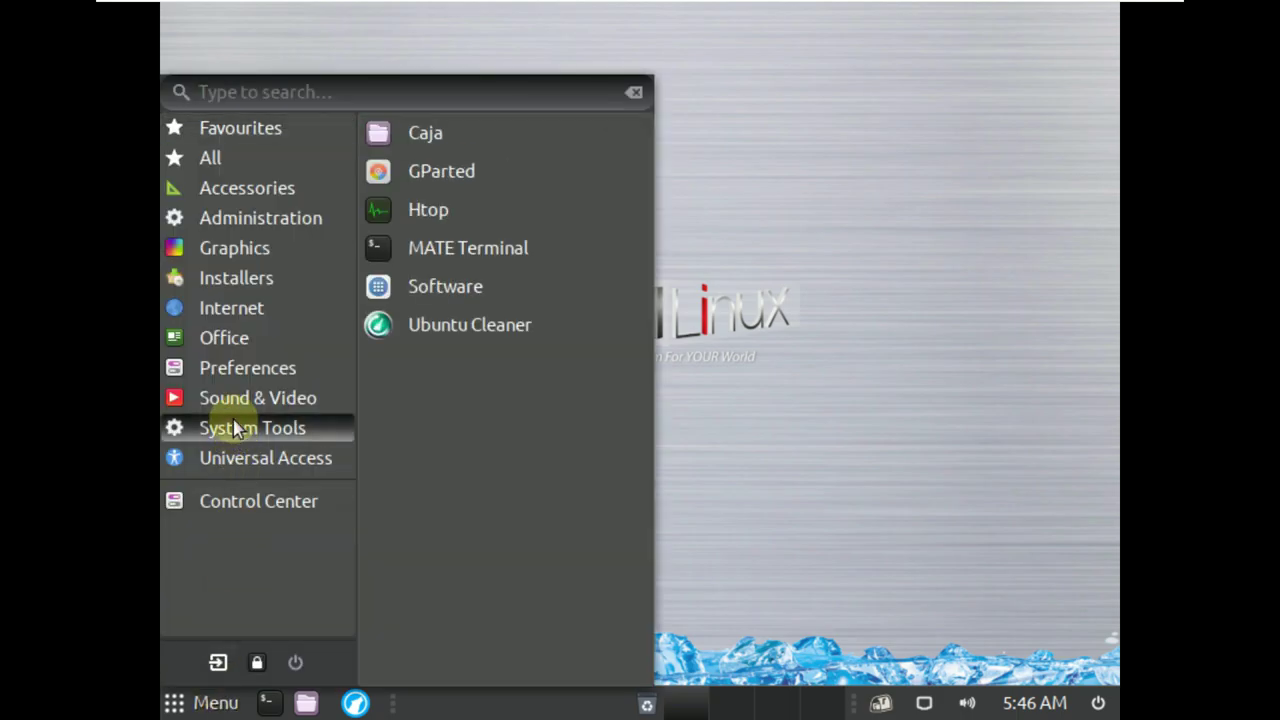
pyautogui.click(242, 401)
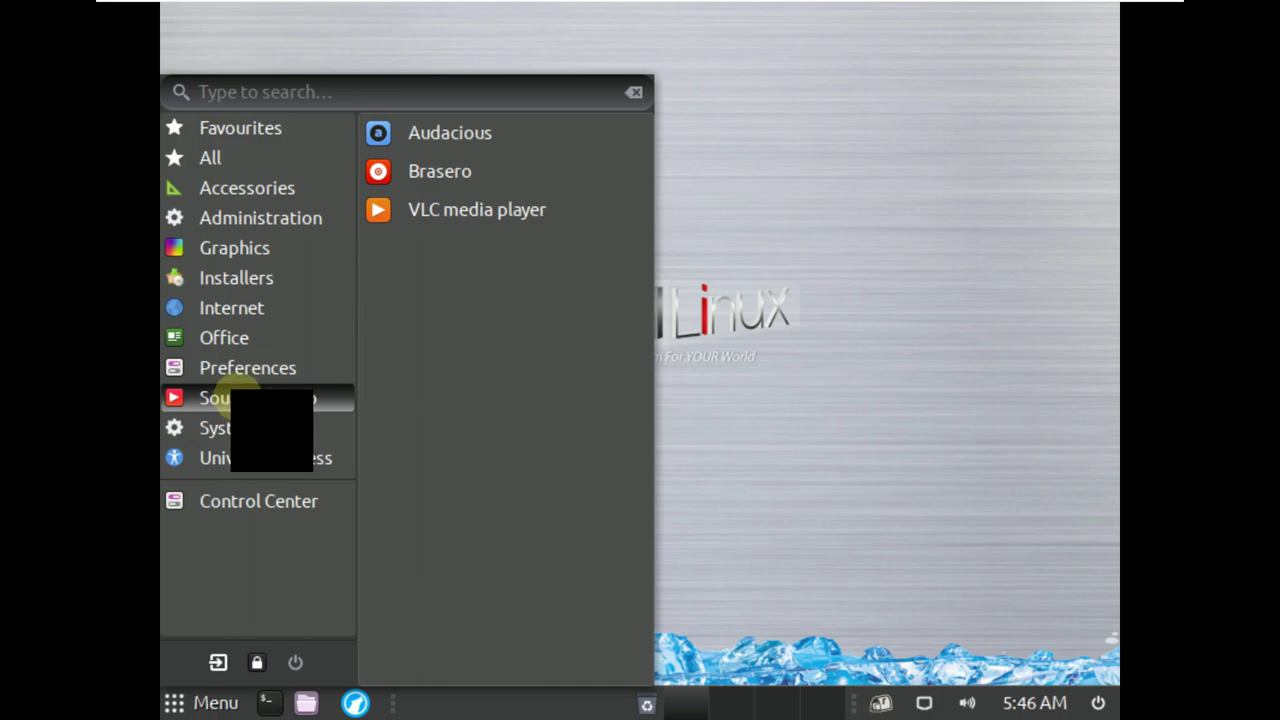
pyautogui.moveTo(286, 370)
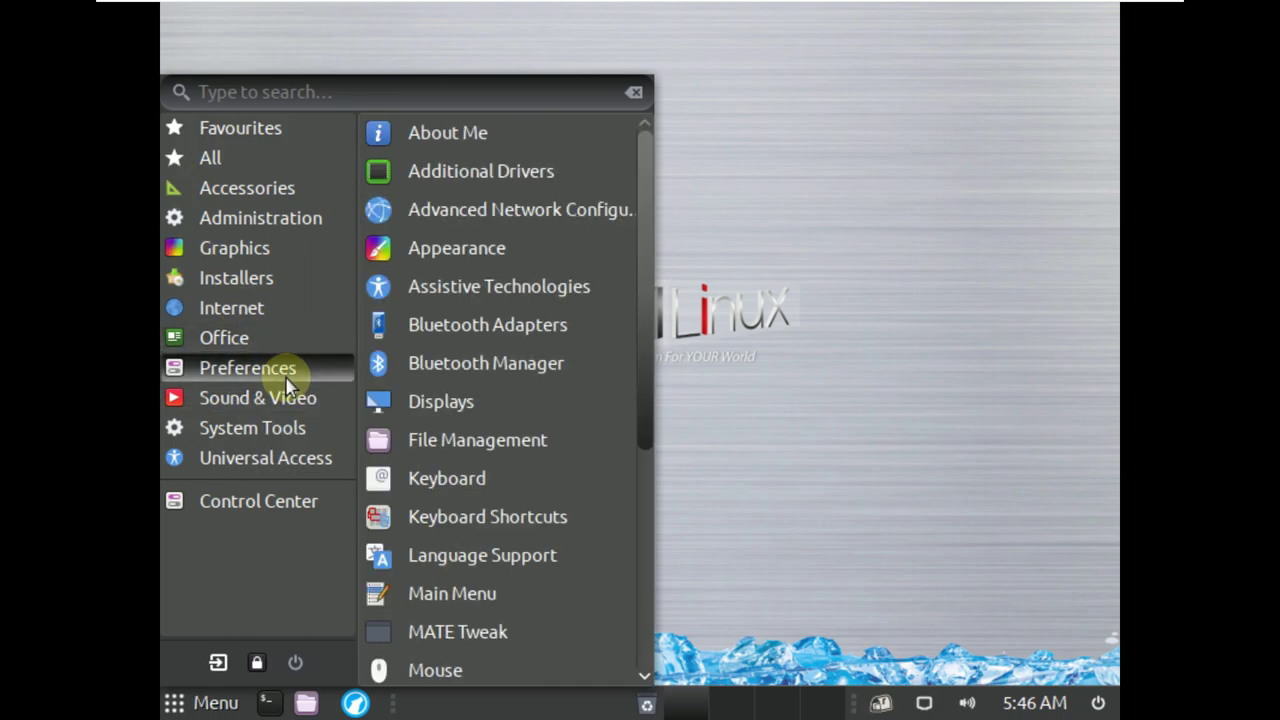
pyautogui.click(497, 416)
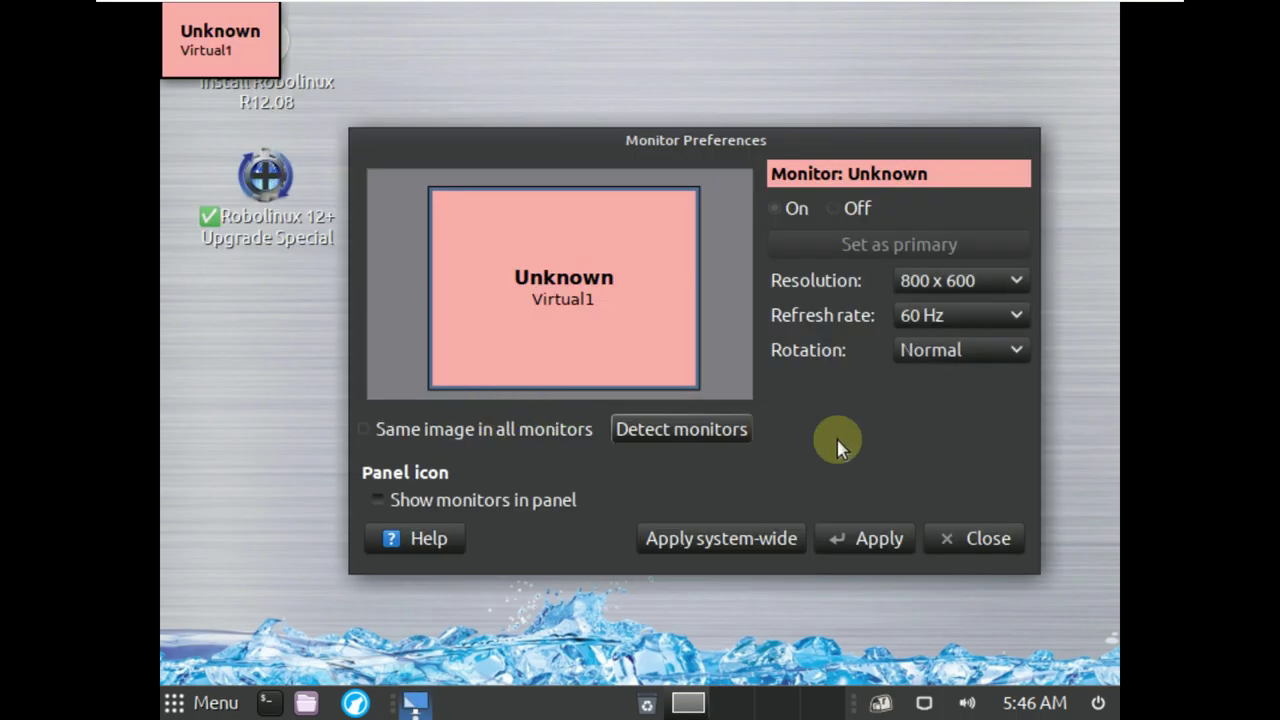
# Step: Set the monitor resolution to 1920 x 1080, keep this configuration and close the monitor preferences
pyautogui.click(914, 280)
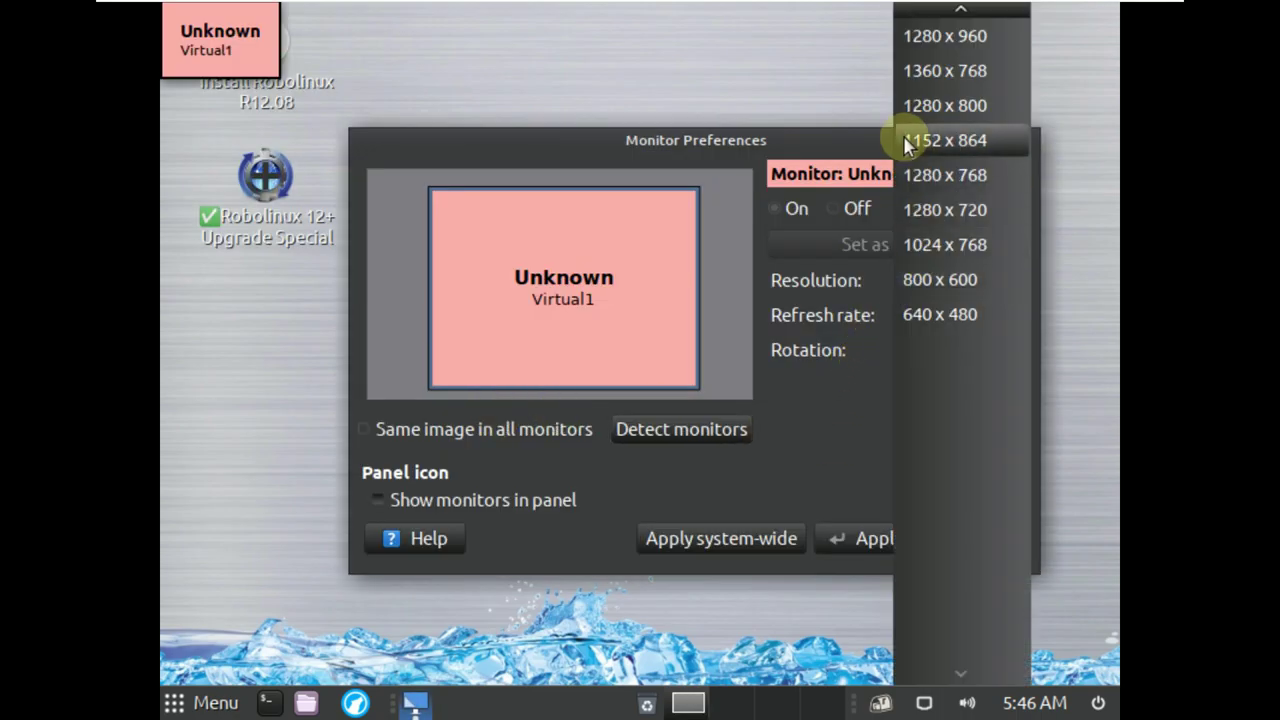
pyautogui.scroll(4, 948, 142)
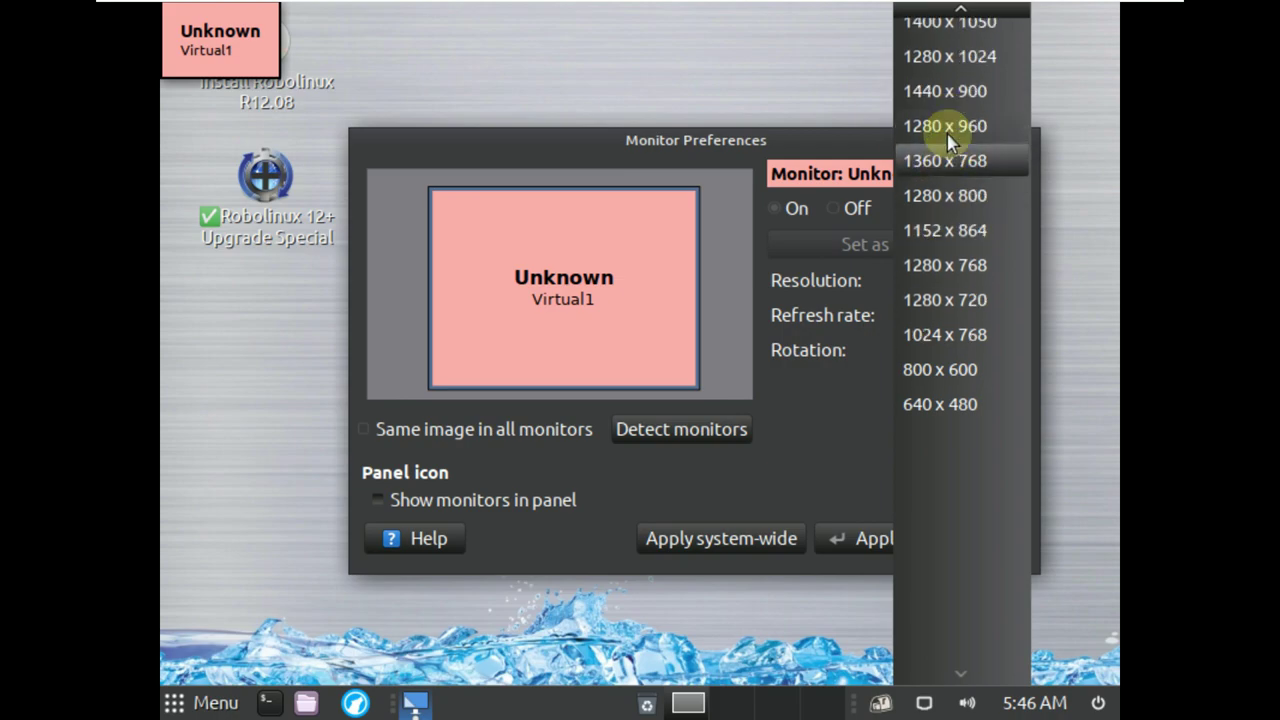
pyautogui.scroll(1, 948, 142)
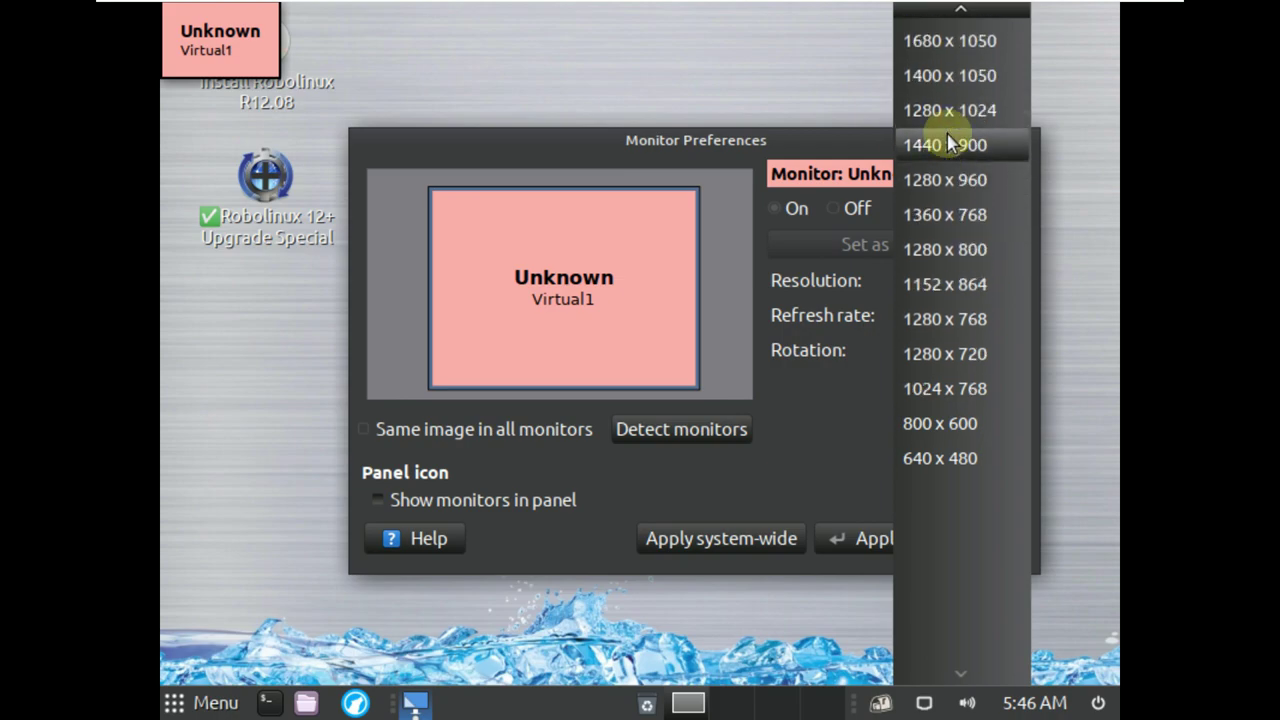
pyautogui.scroll(6, 948, 142)
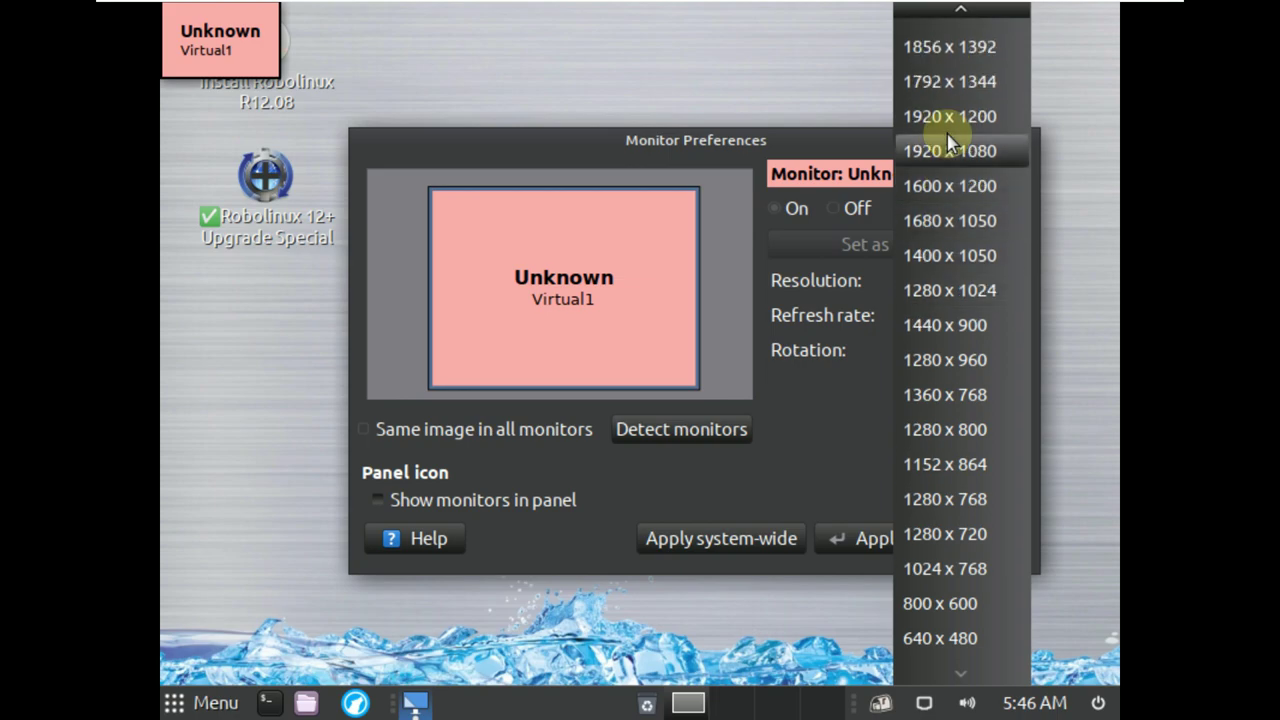
pyautogui.click(948, 150)
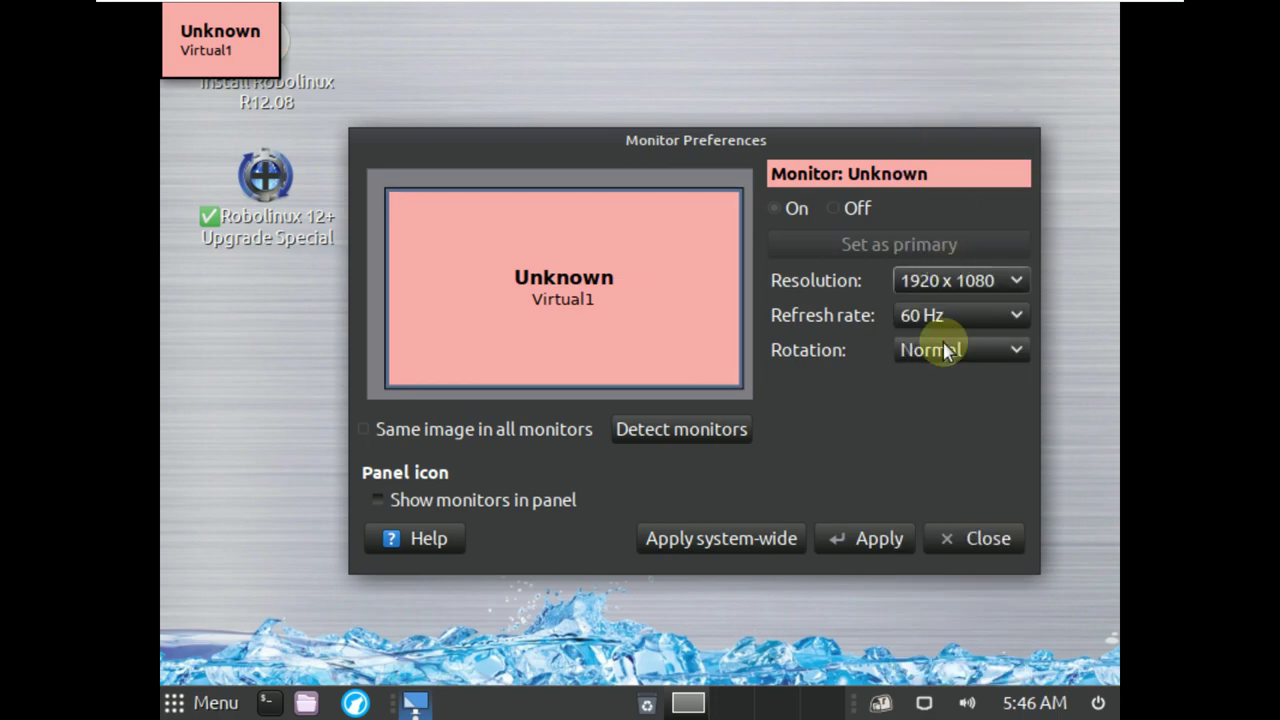
pyautogui.click(860, 541)
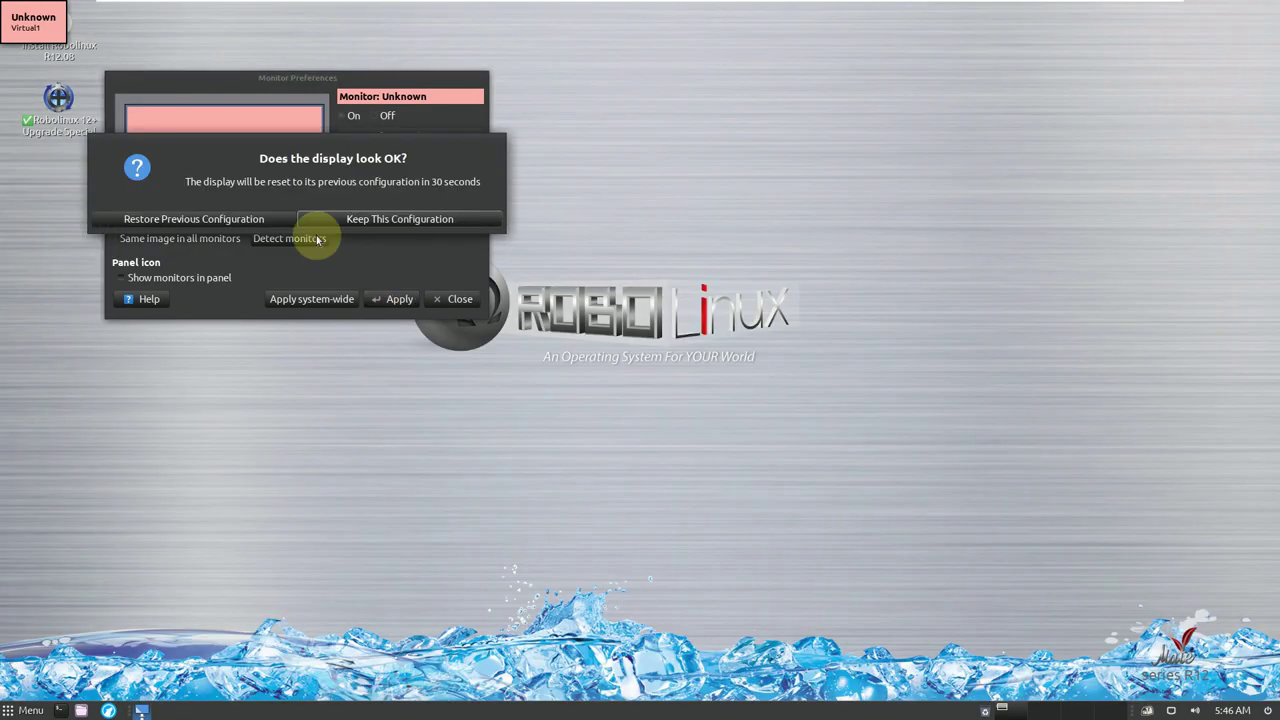
pyautogui.click(350, 216)
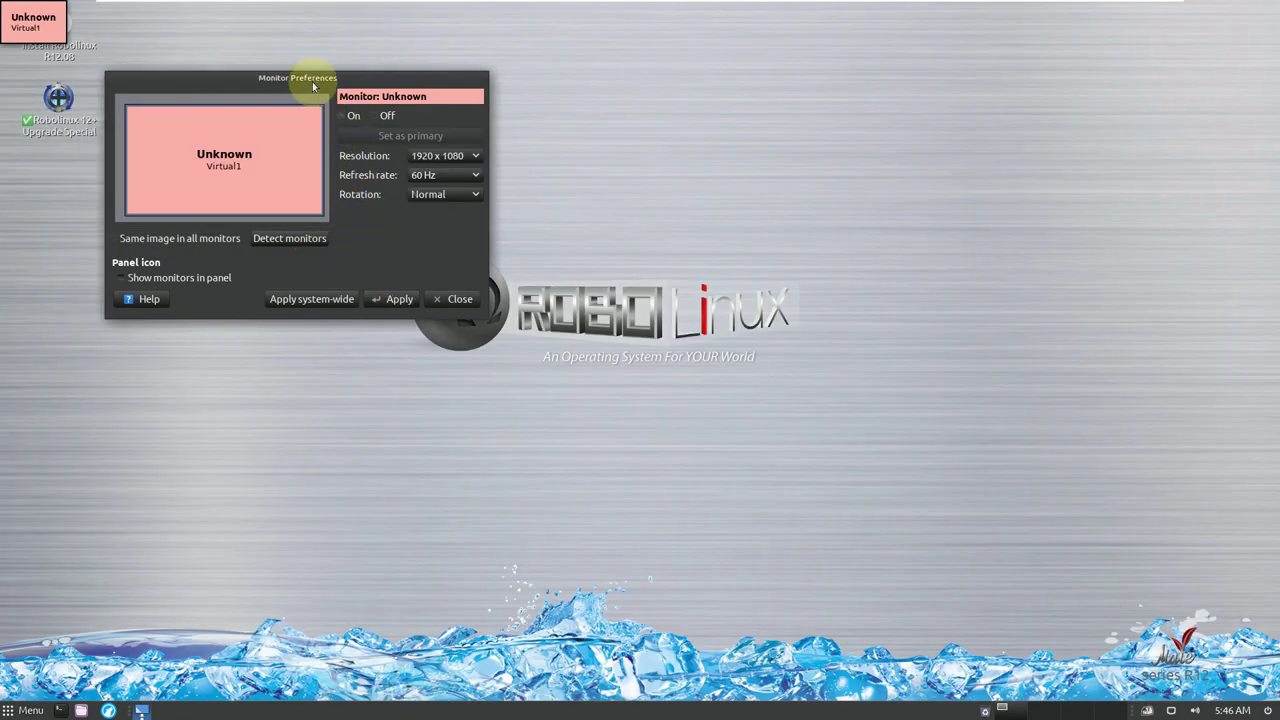
pyautogui.moveTo(308, 77); pyautogui.dragTo(640, 243)
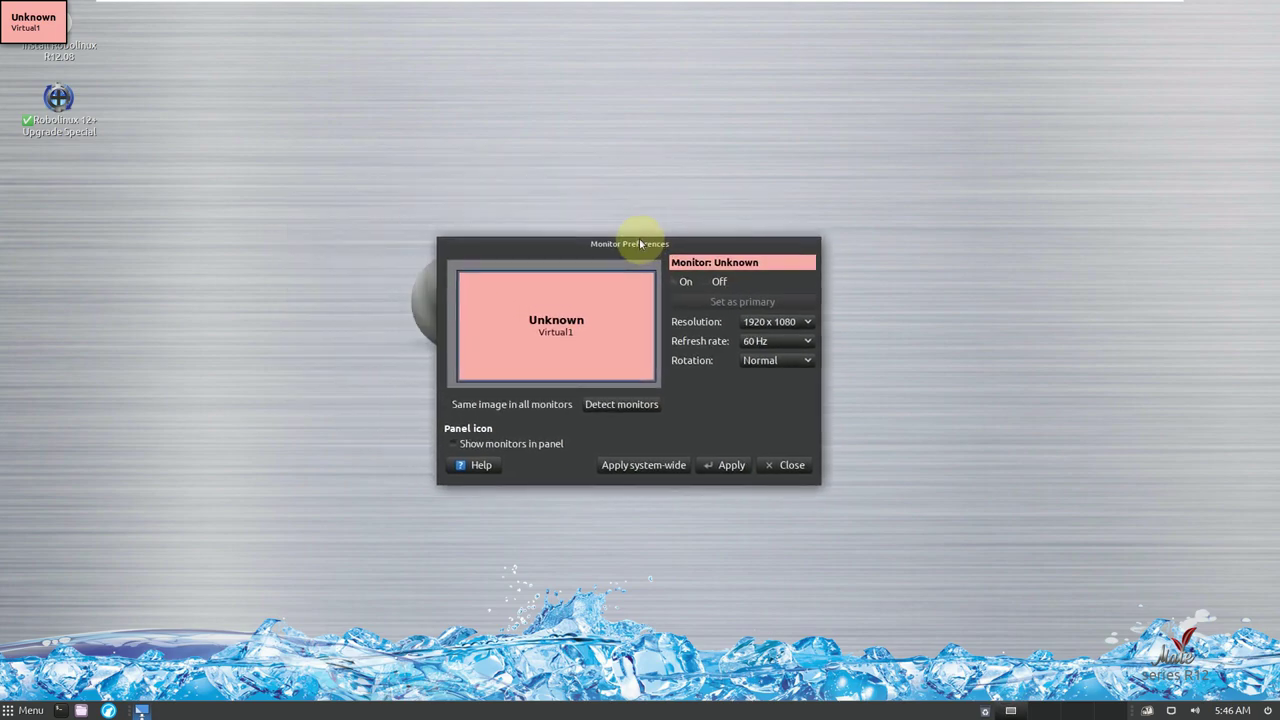
pyautogui.click(792, 465)
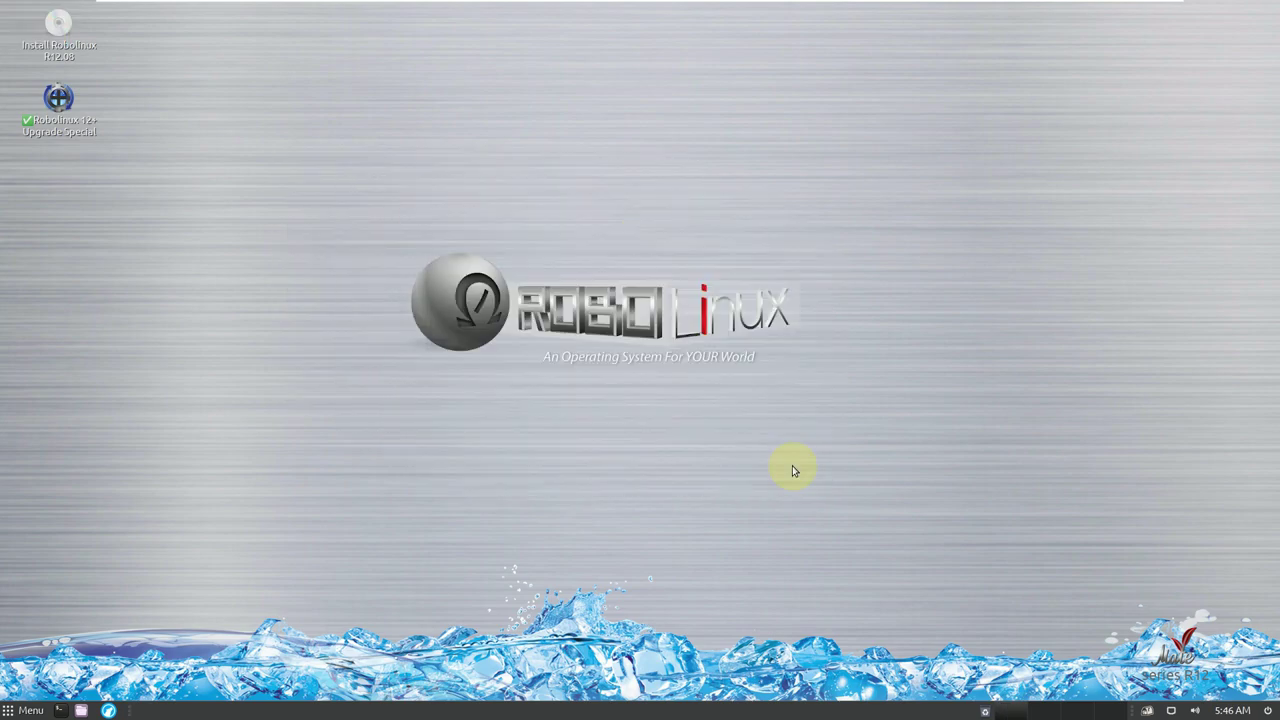
# Step: Look through the interface, fonts, background and theme settings in the Appearance Preferences, then close them
pyautogui.click(42, 708)
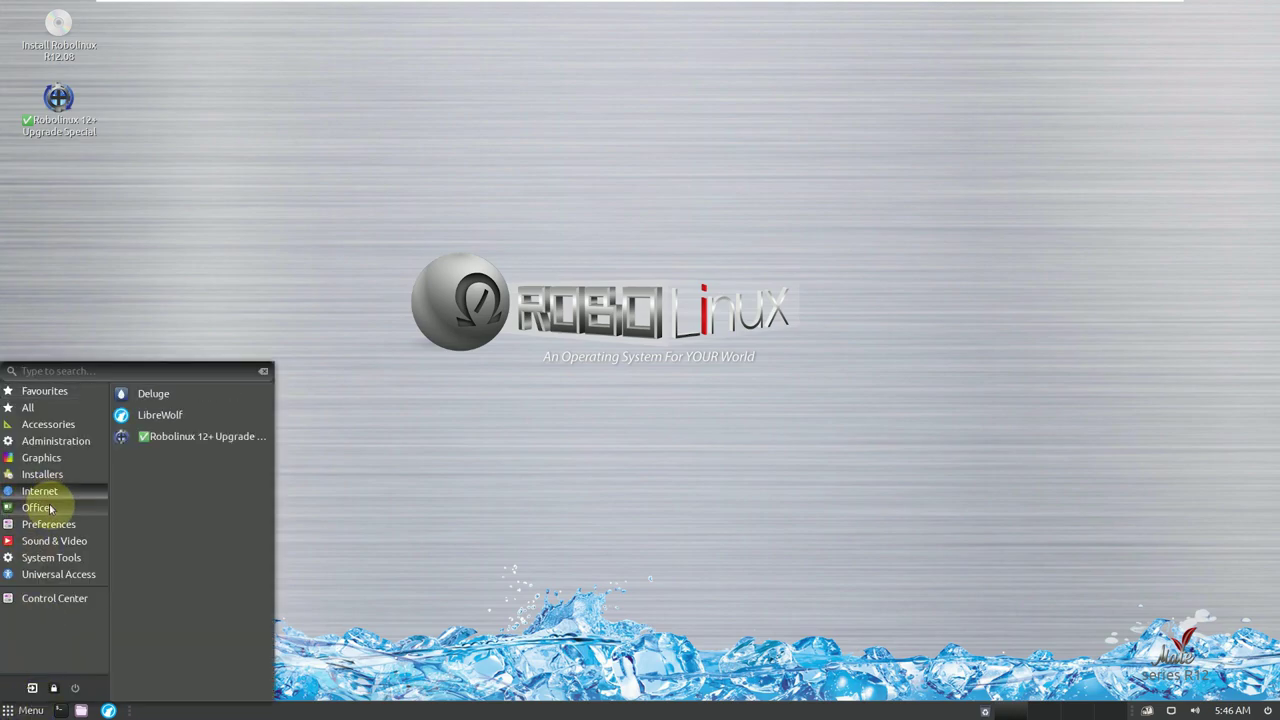
pyautogui.moveTo(71, 514)
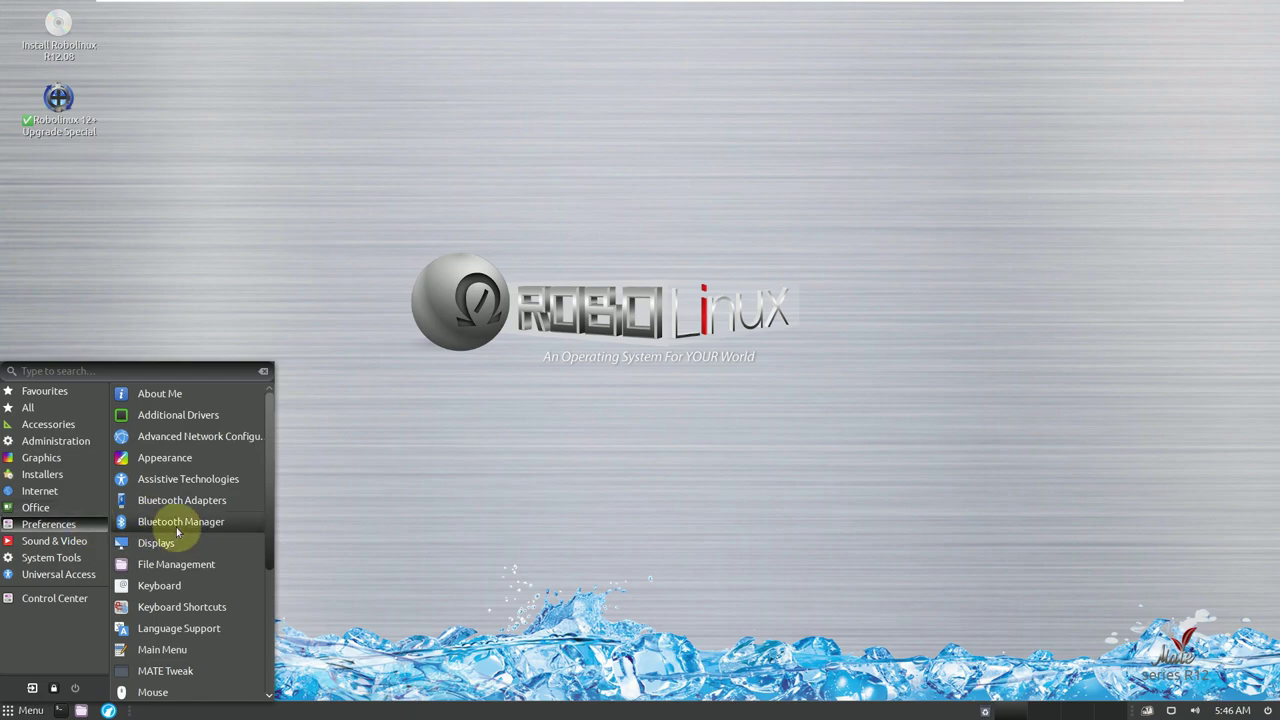
pyautogui.click(186, 457)
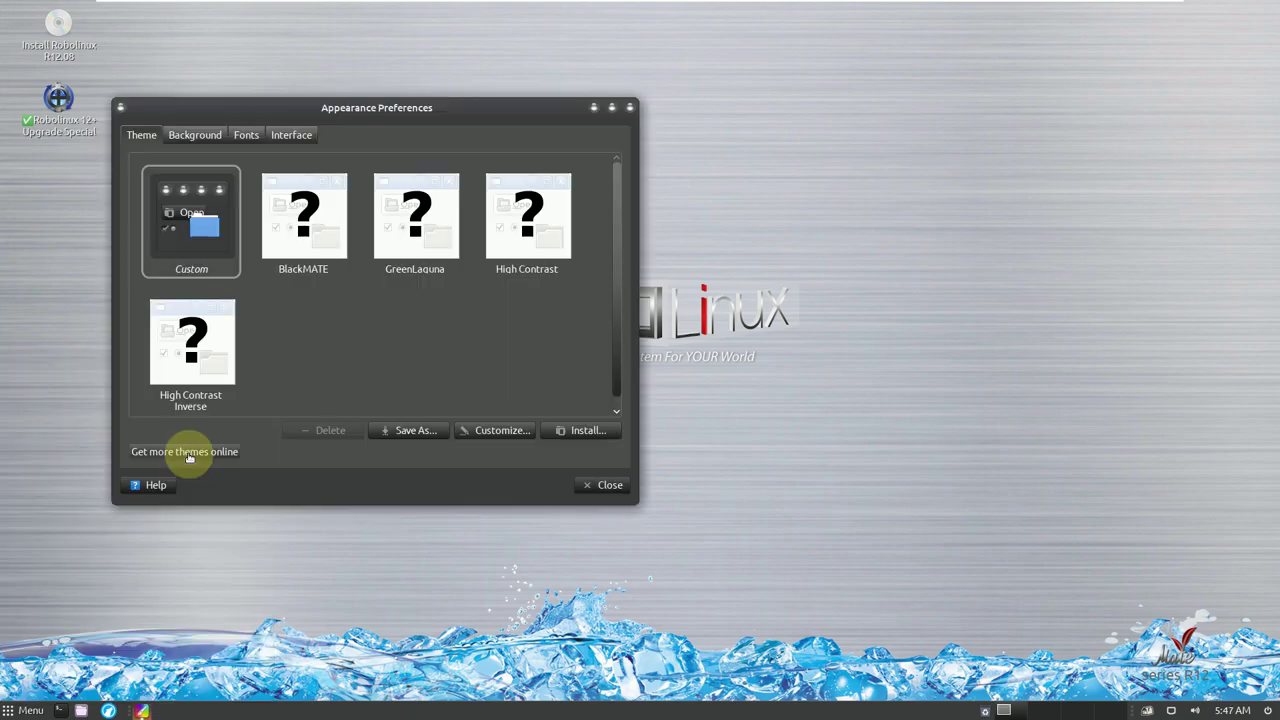
pyautogui.click(281, 135)
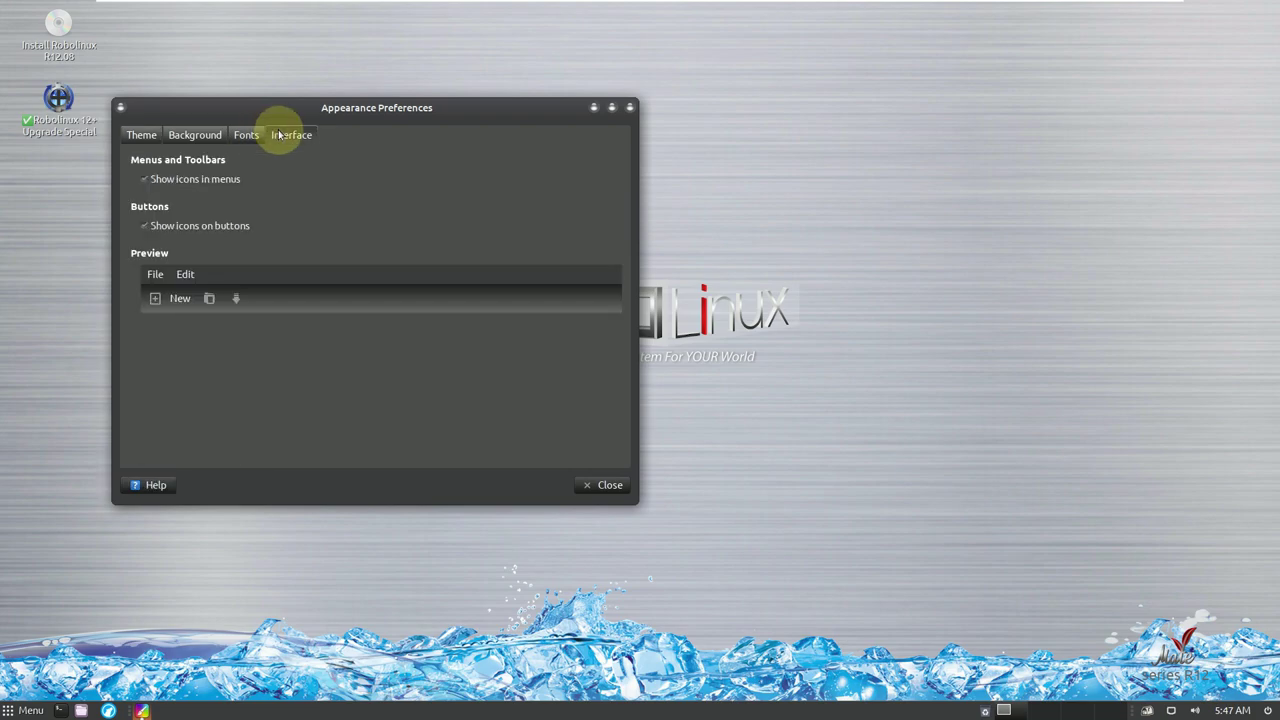
pyautogui.click(250, 135)
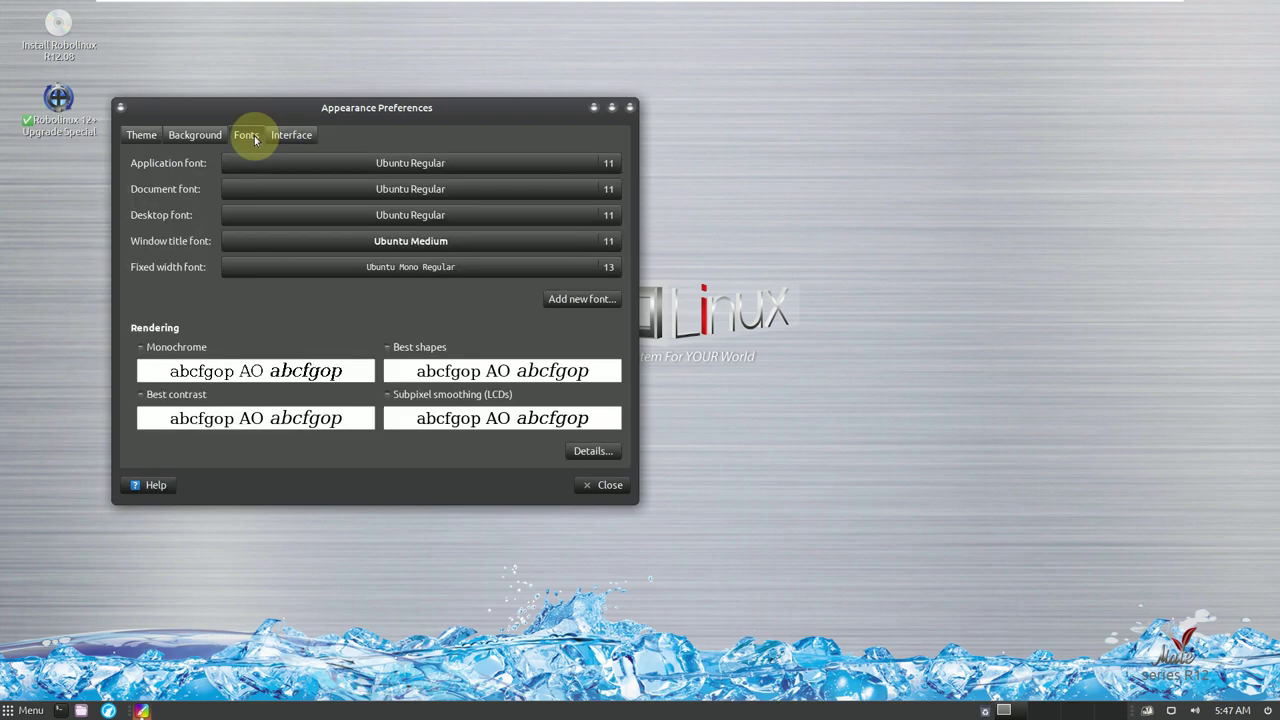
pyautogui.click(199, 137)
pyautogui.click(142, 134)
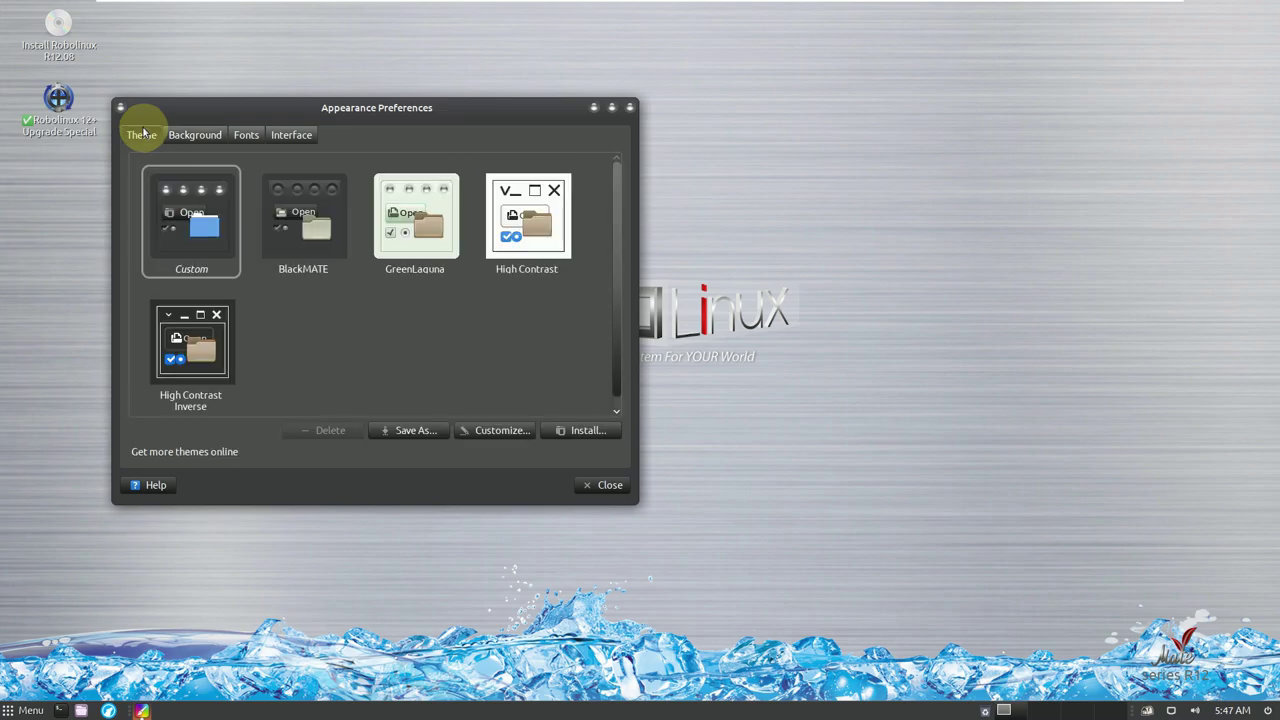
pyautogui.click(603, 486)
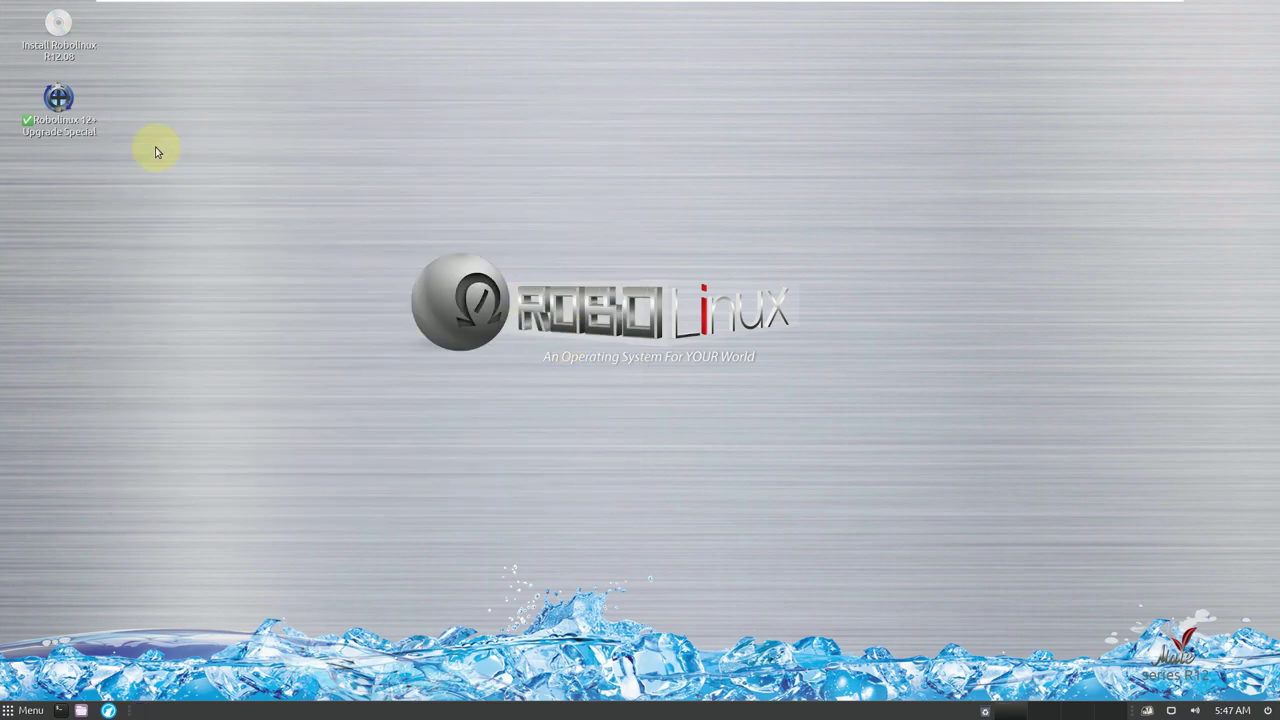
# Step: Start the Robolinux R12.08 installer and accept English as the language and English (US) as the keyboard layout
pyautogui.click(60, 51)
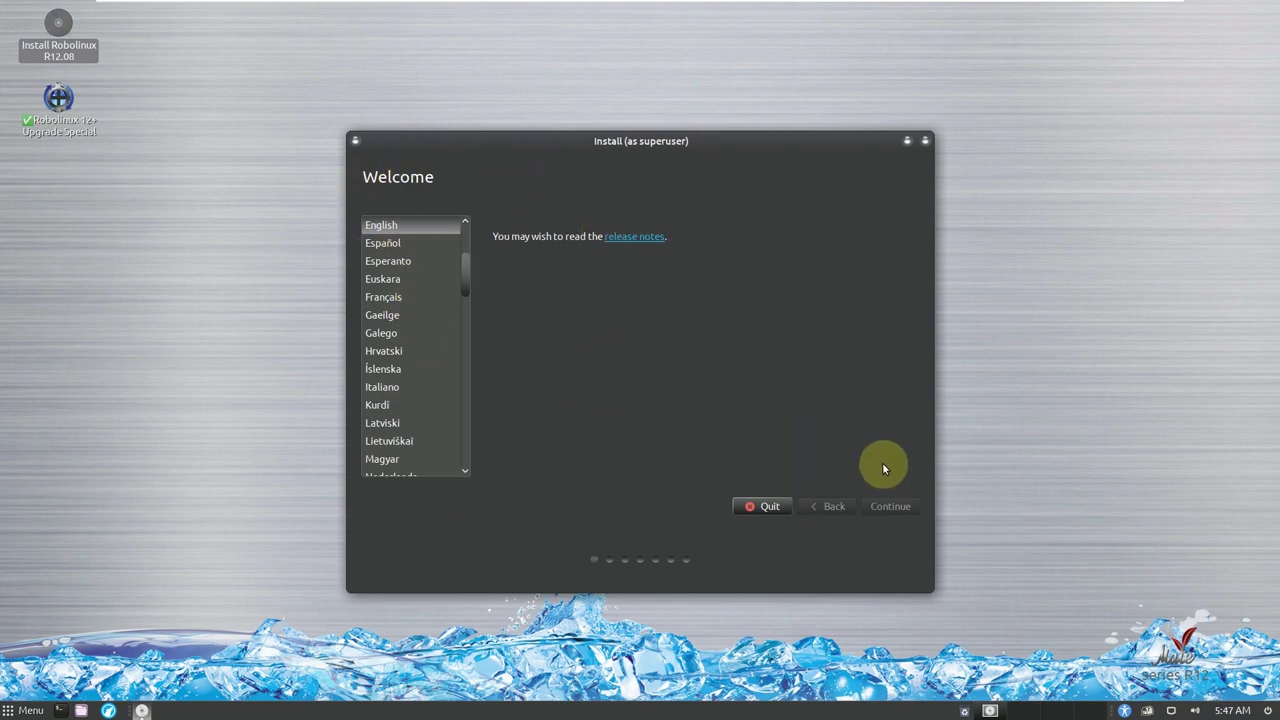
pyautogui.click(875, 506)
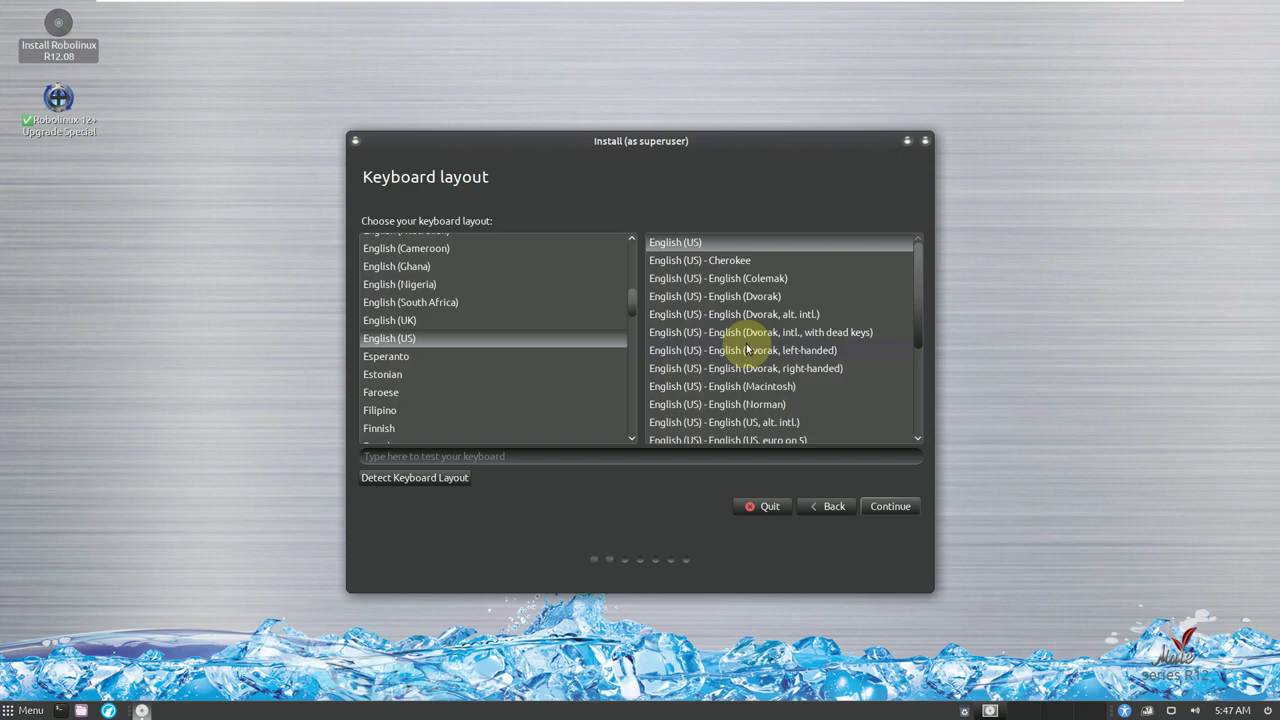
pyautogui.click(893, 510)
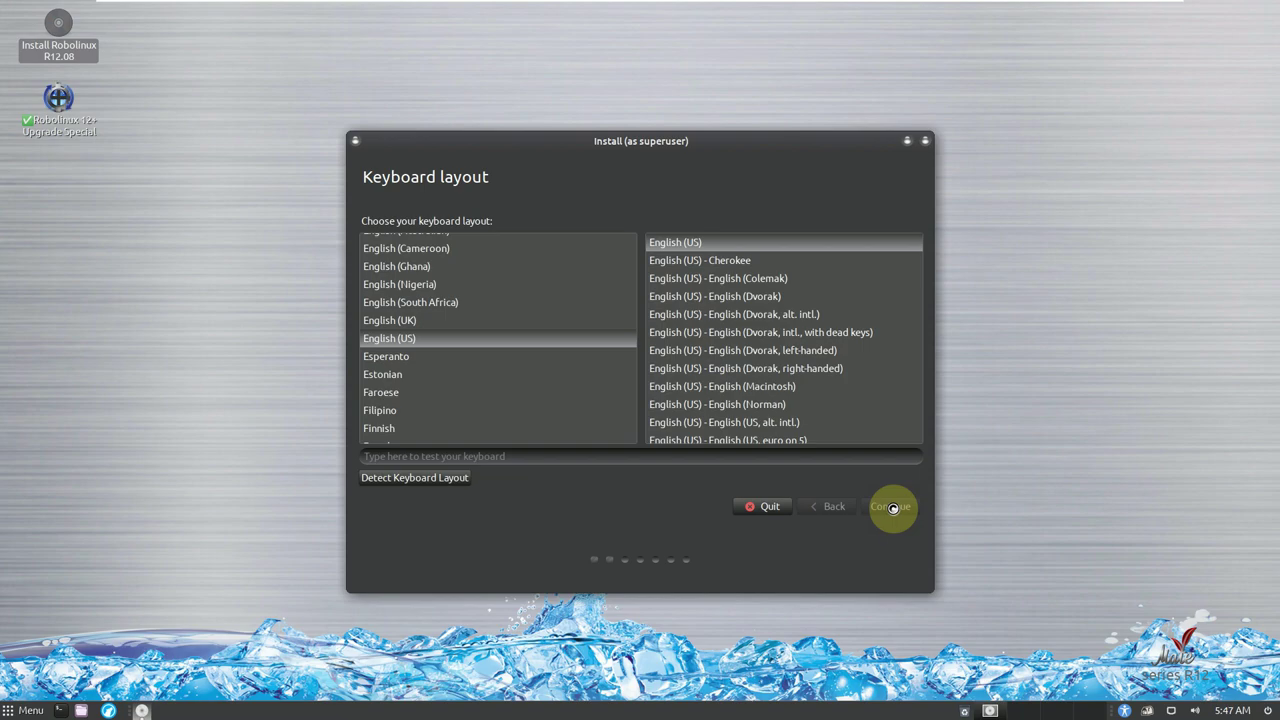
pyautogui.click(27, 712)
pyautogui.click(50, 549)
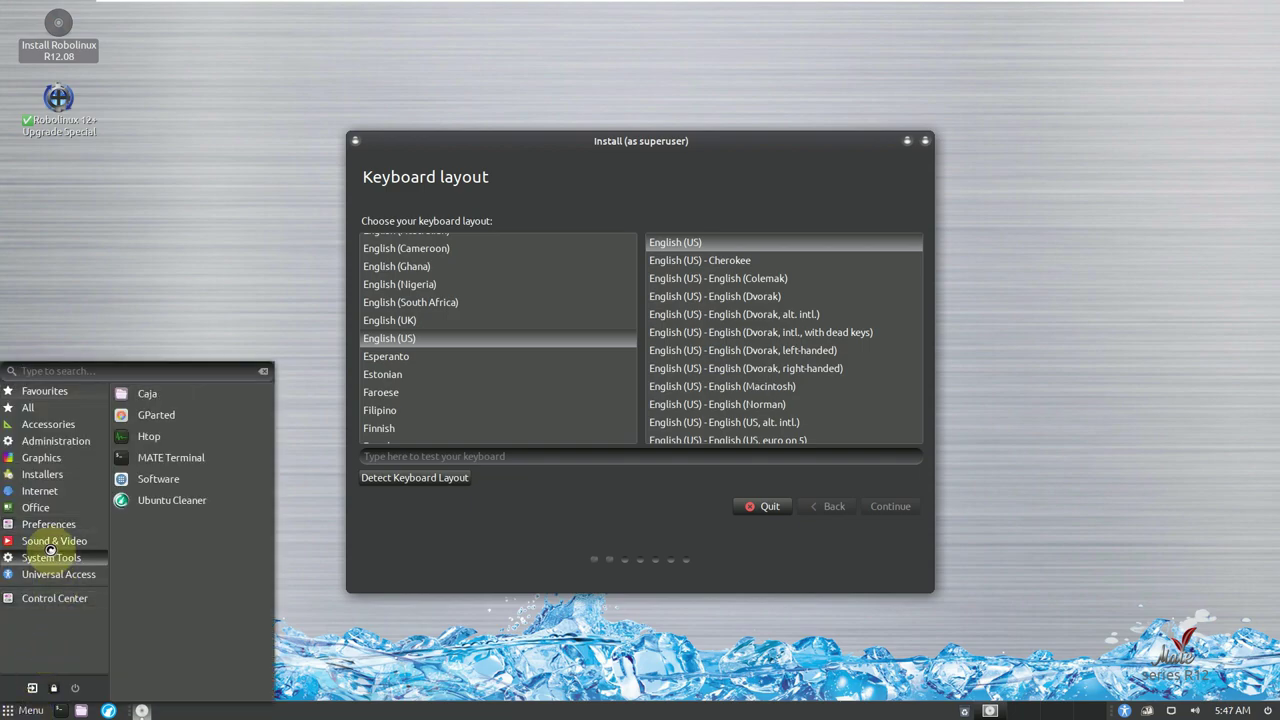
pyautogui.moveTo(51, 524)
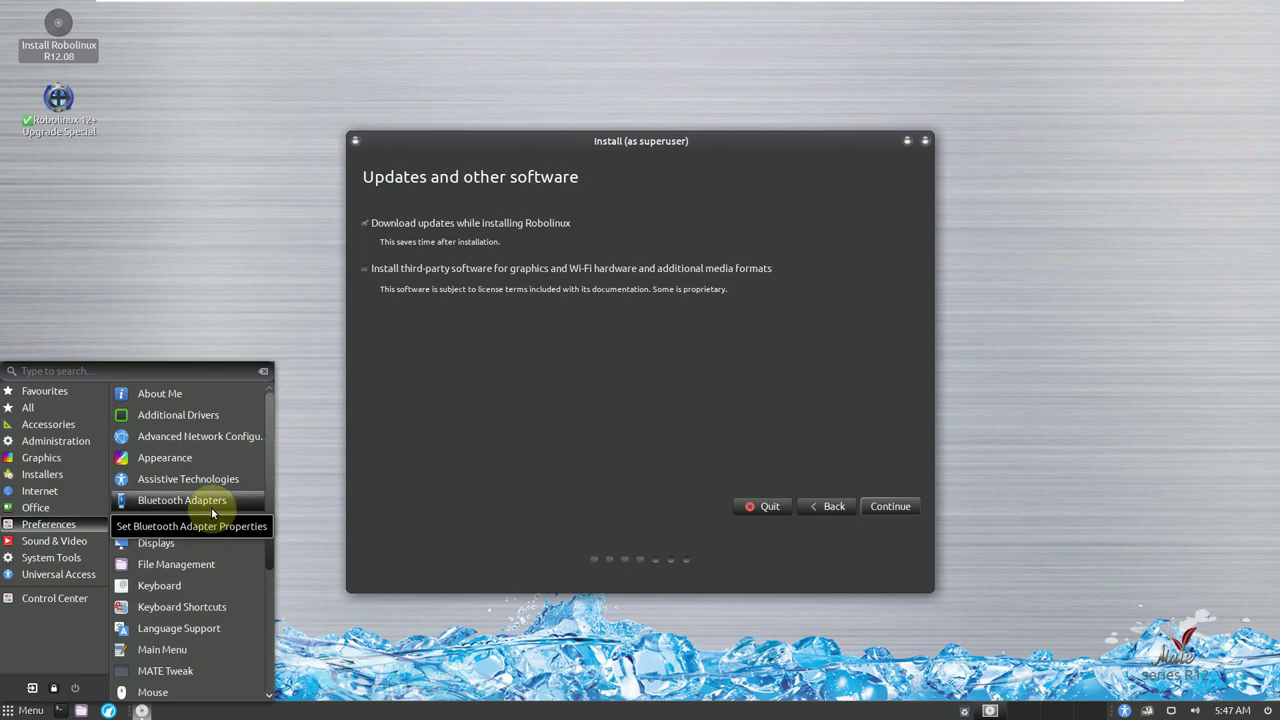
pyautogui.scroll(-5, 212, 513)
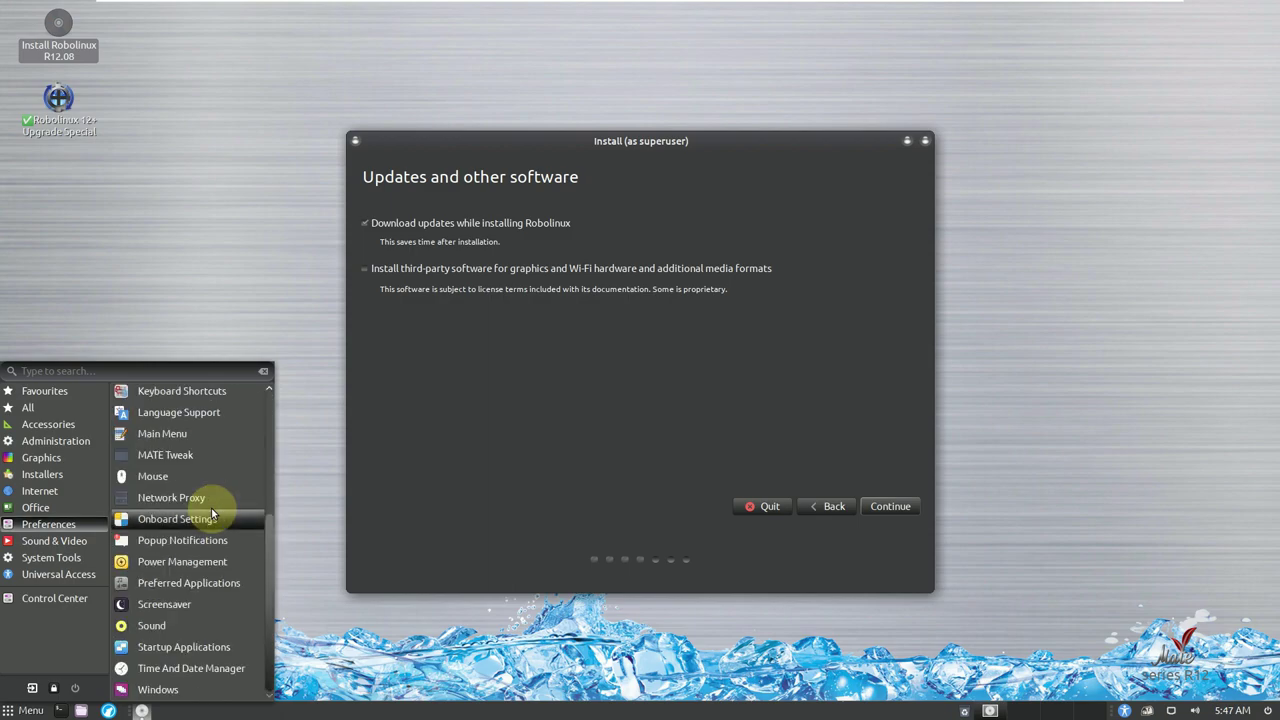
# Step: Enable installing third-party software for graphics, Wi-Fi hardware and additional media formats, and continue the installation
pyautogui.click(529, 403)
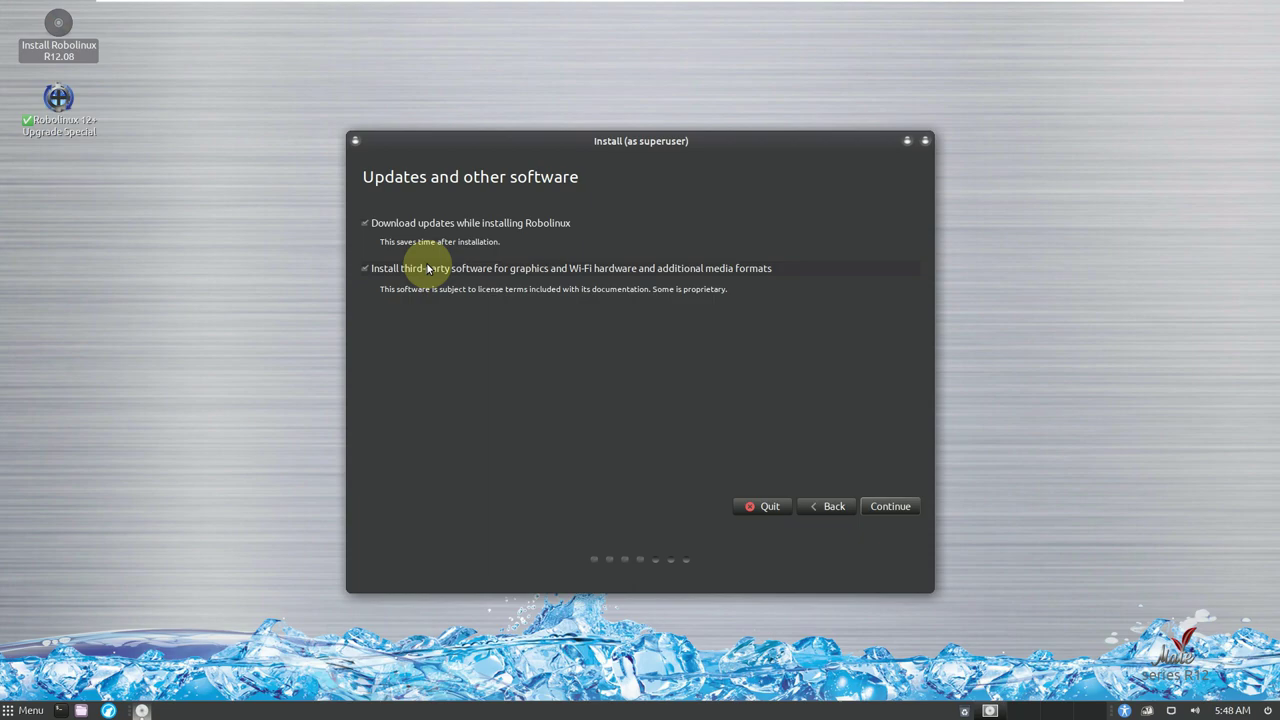
pyautogui.click(892, 508)
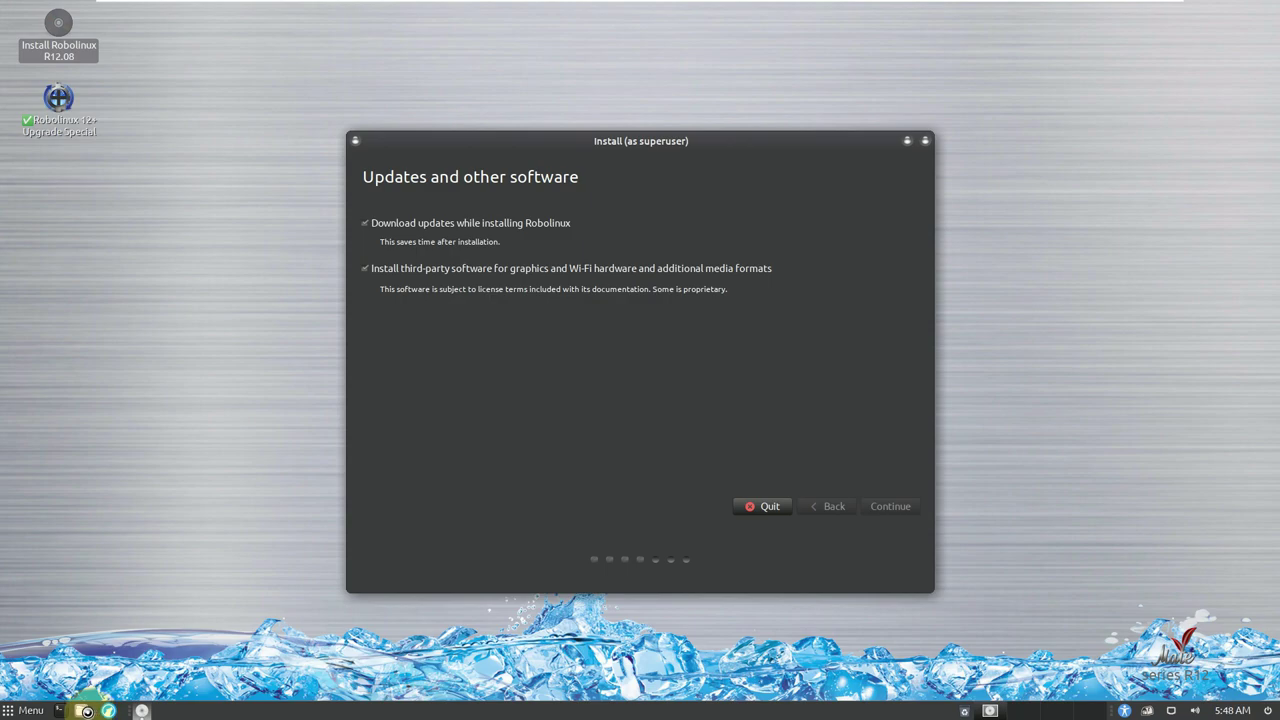
# Step: Open the file manager, check its version information and close the About dialog
pyautogui.click(86, 711)
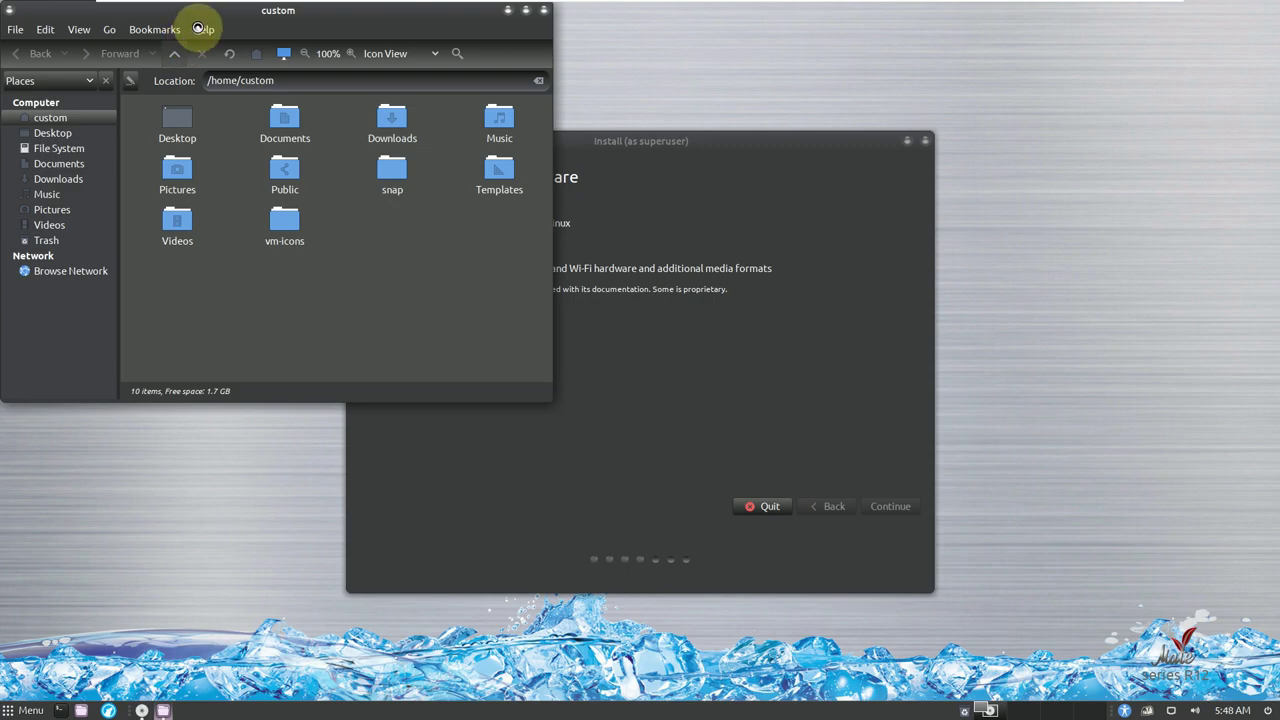
pyautogui.click(203, 29)
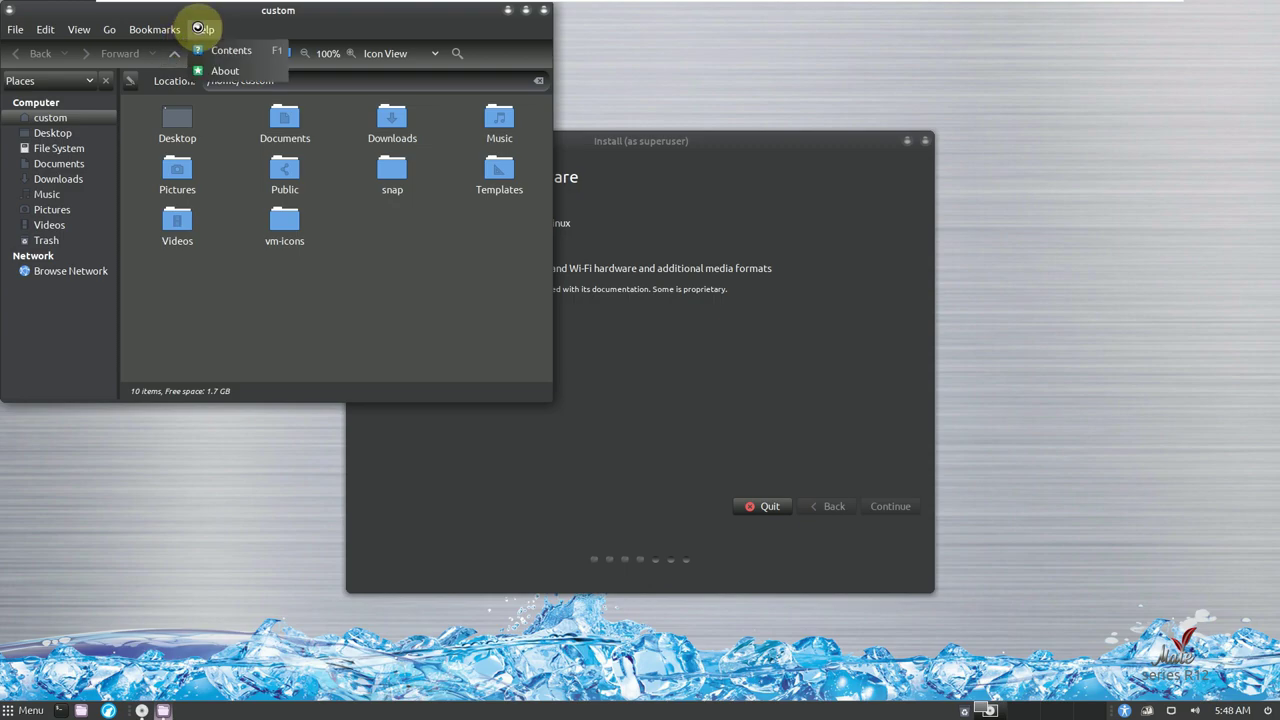
pyautogui.click(228, 71)
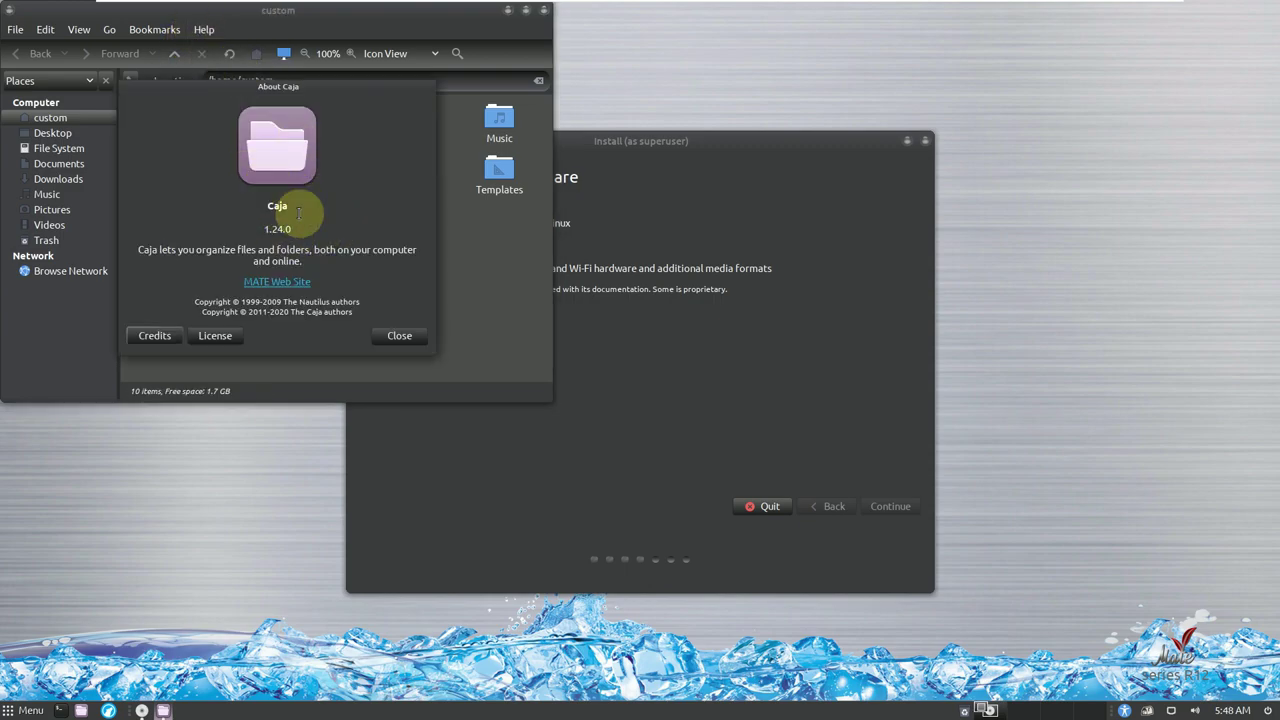
pyautogui.click(418, 337)
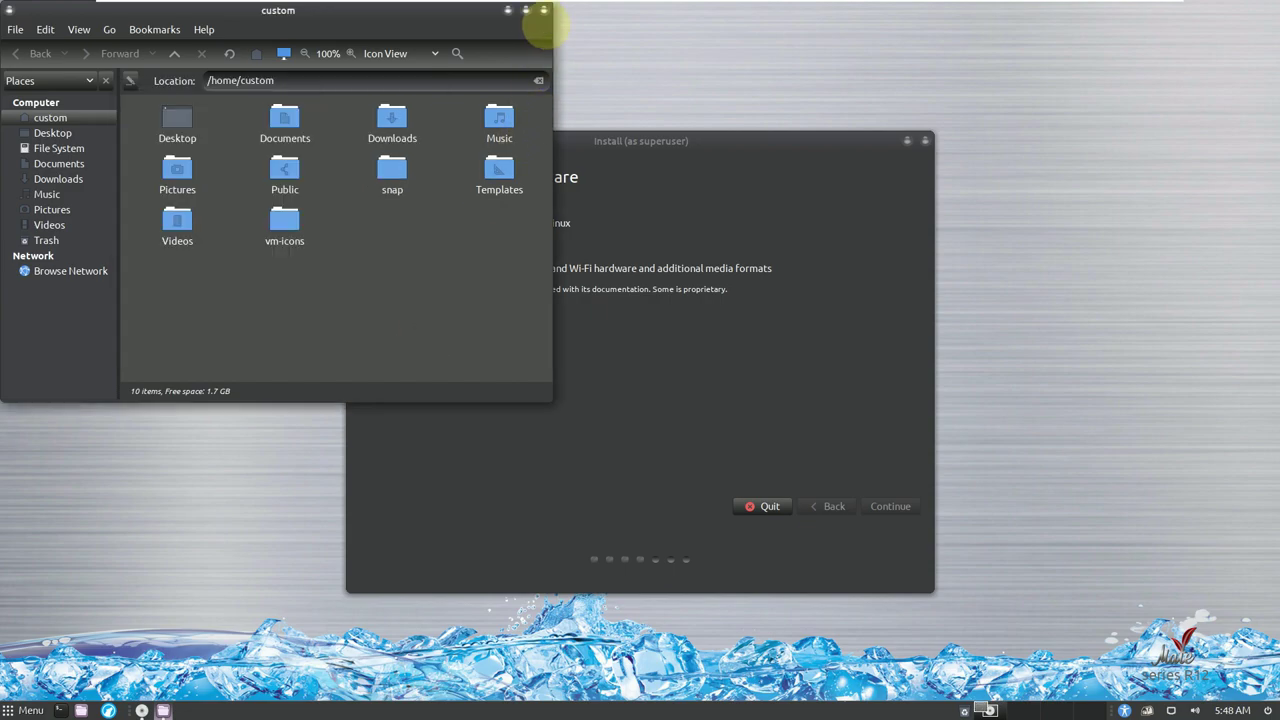
# Step: Close the file manager, open MATE Terminal and check its version information, closing the About dialog when done
pyautogui.click(544, 10)
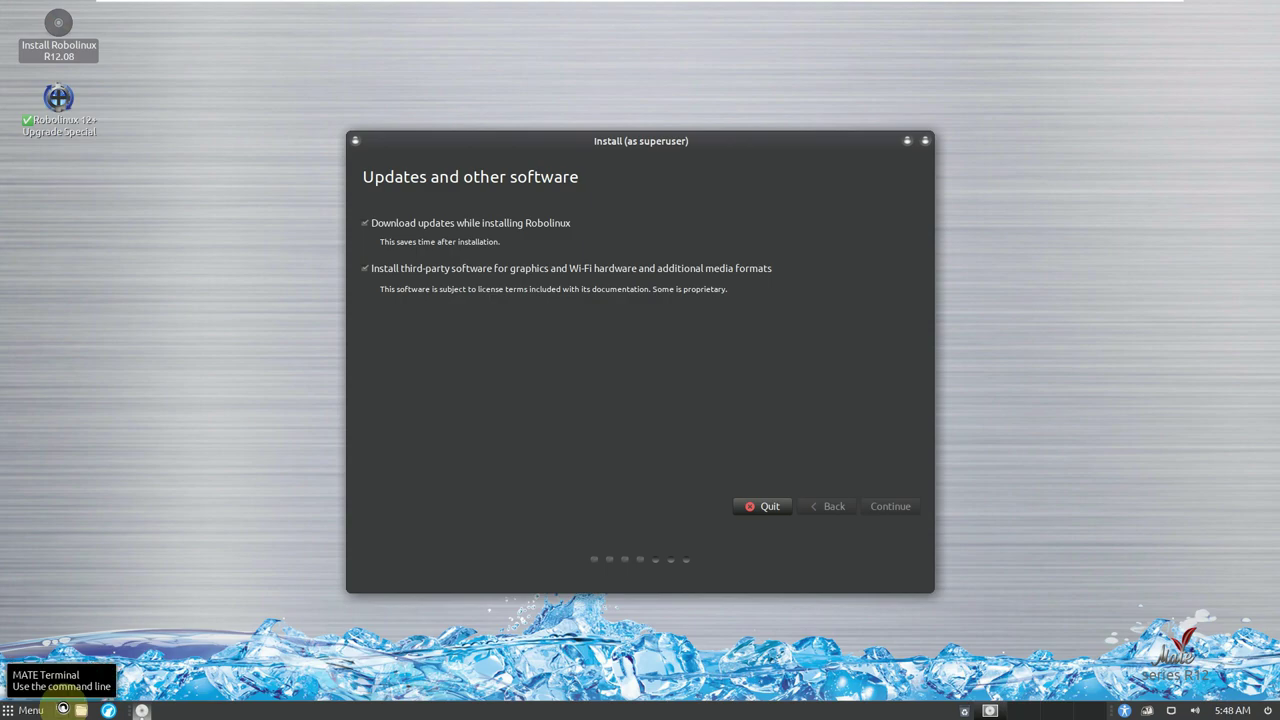
pyautogui.click(62, 708)
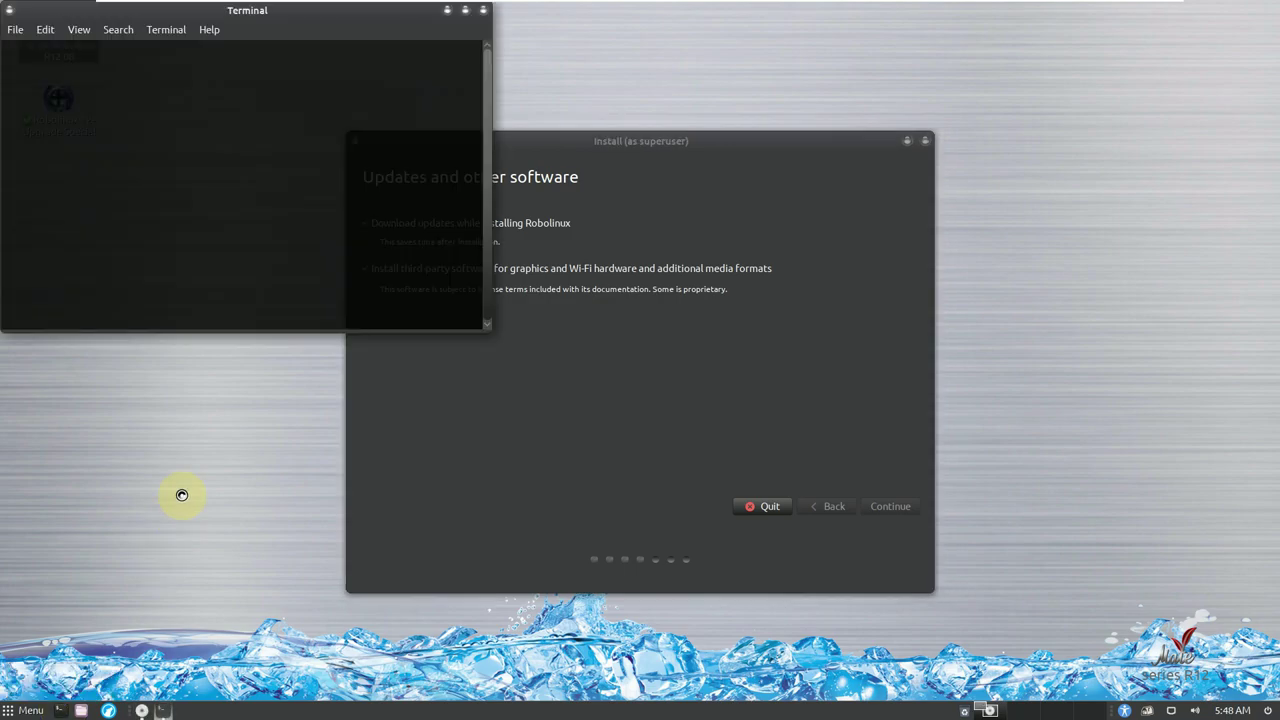
pyautogui.moveTo(276, 16); pyautogui.dragTo(353, 140)
pyautogui.click(287, 149)
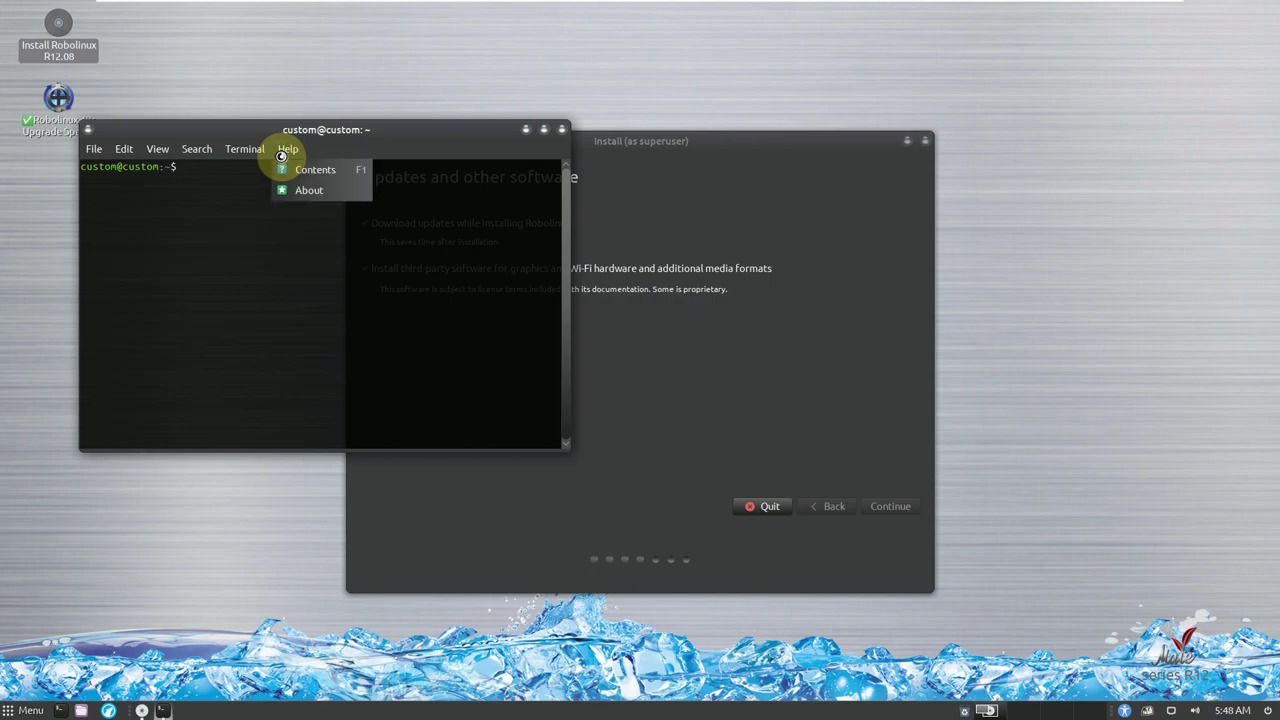
pyautogui.click(298, 193)
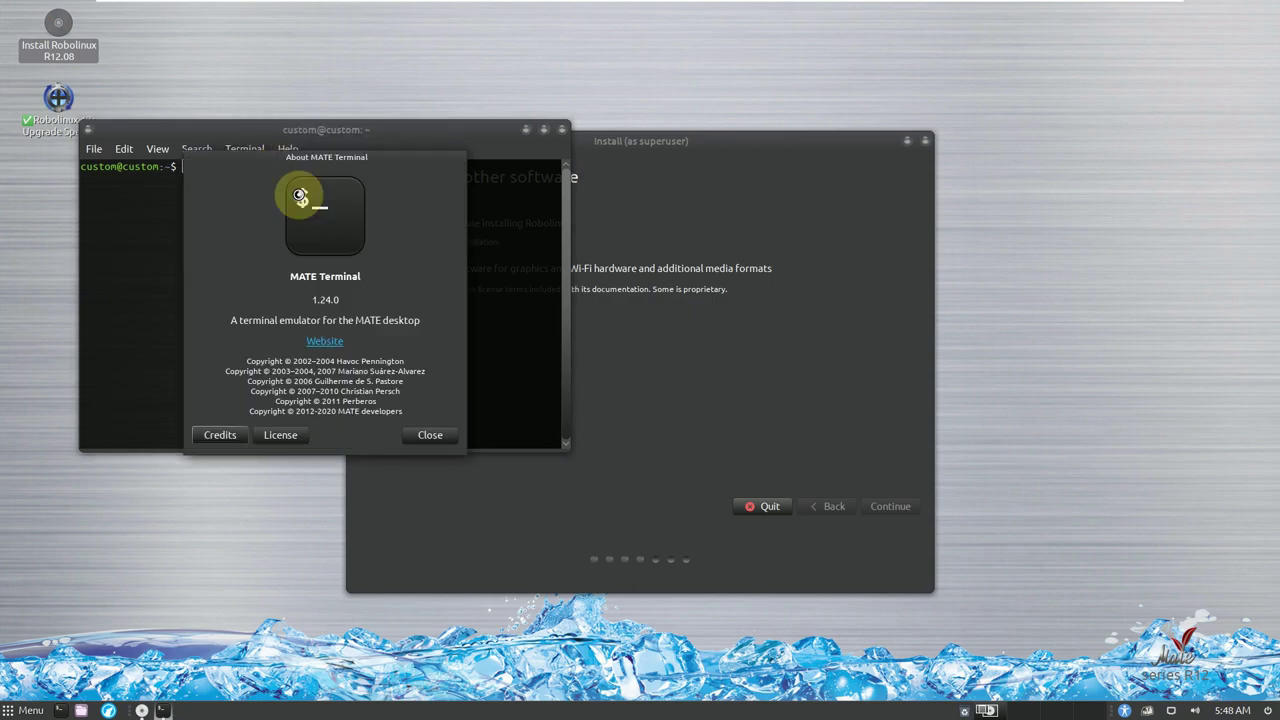
pyautogui.click(429, 434)
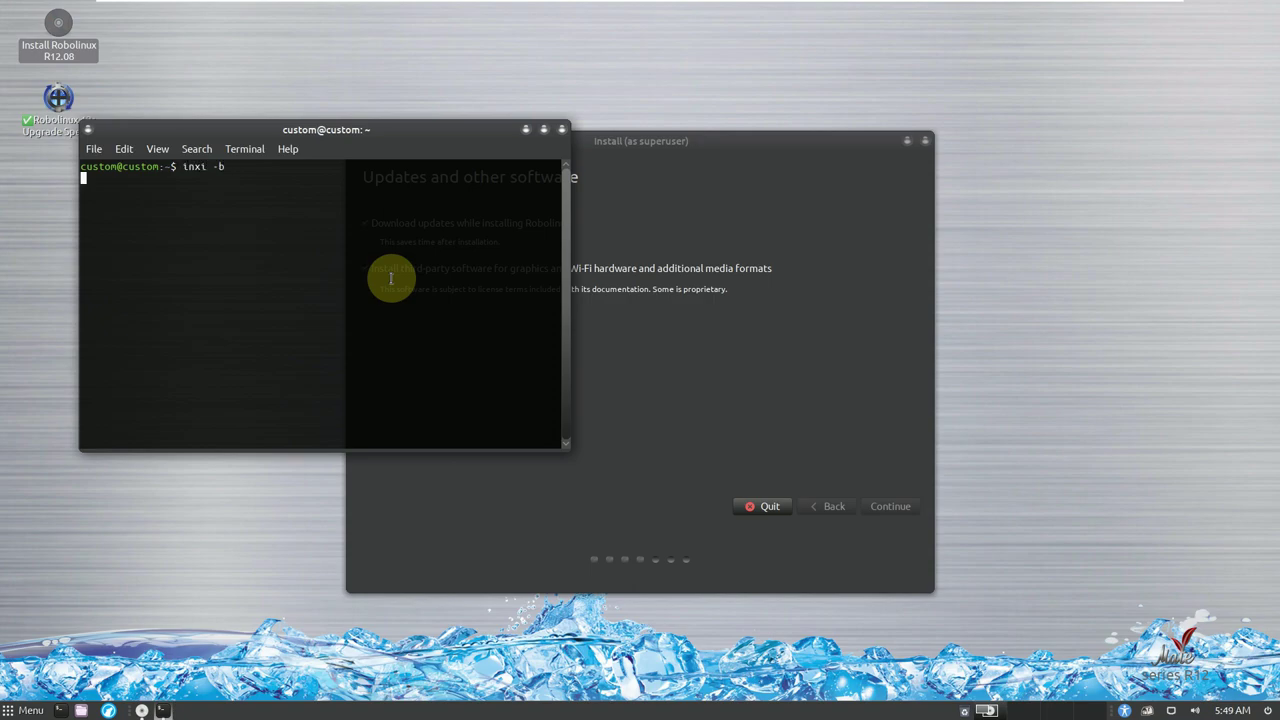
# Step: Try inxi -b in the terminal and install the tool with the suggested command, sudo apt install inxi
pyautogui.press('Return')
pyautogui.moveTo(572, 451); pyautogui.dragTo(787, 560)
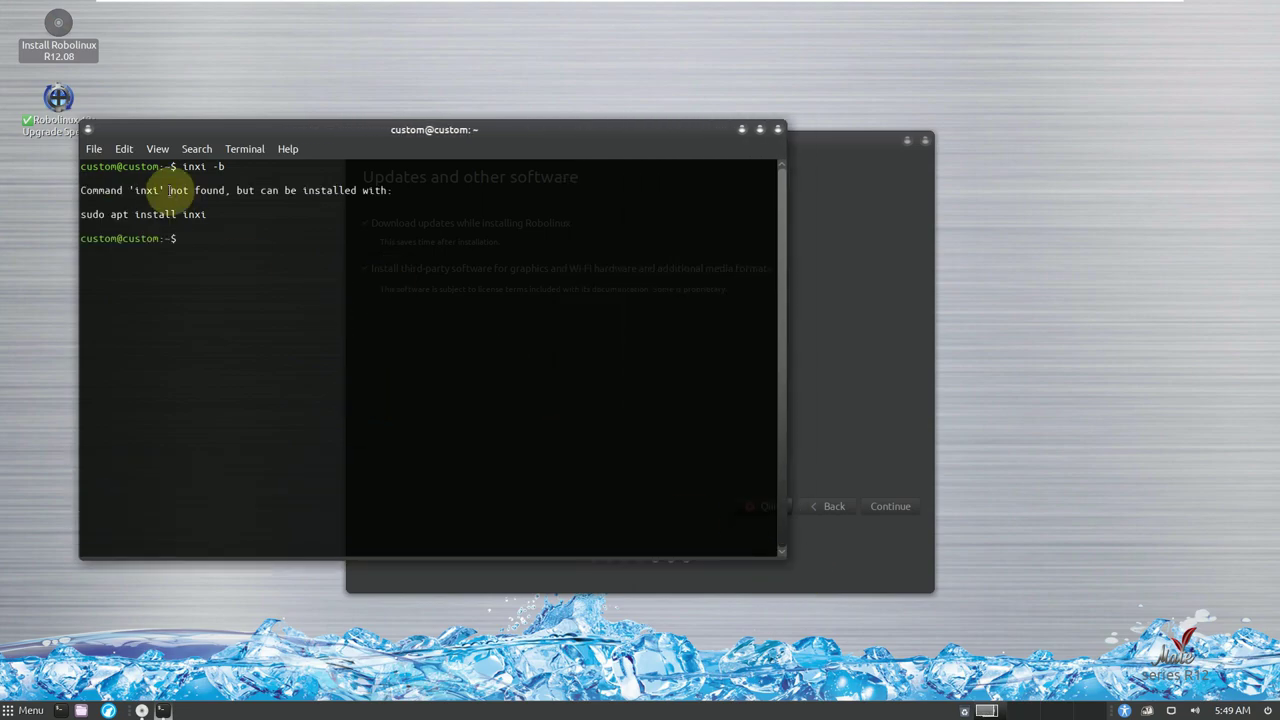
pyautogui.moveTo(210, 213); pyautogui.dragTo(80, 214)
pyautogui.press('super+c')
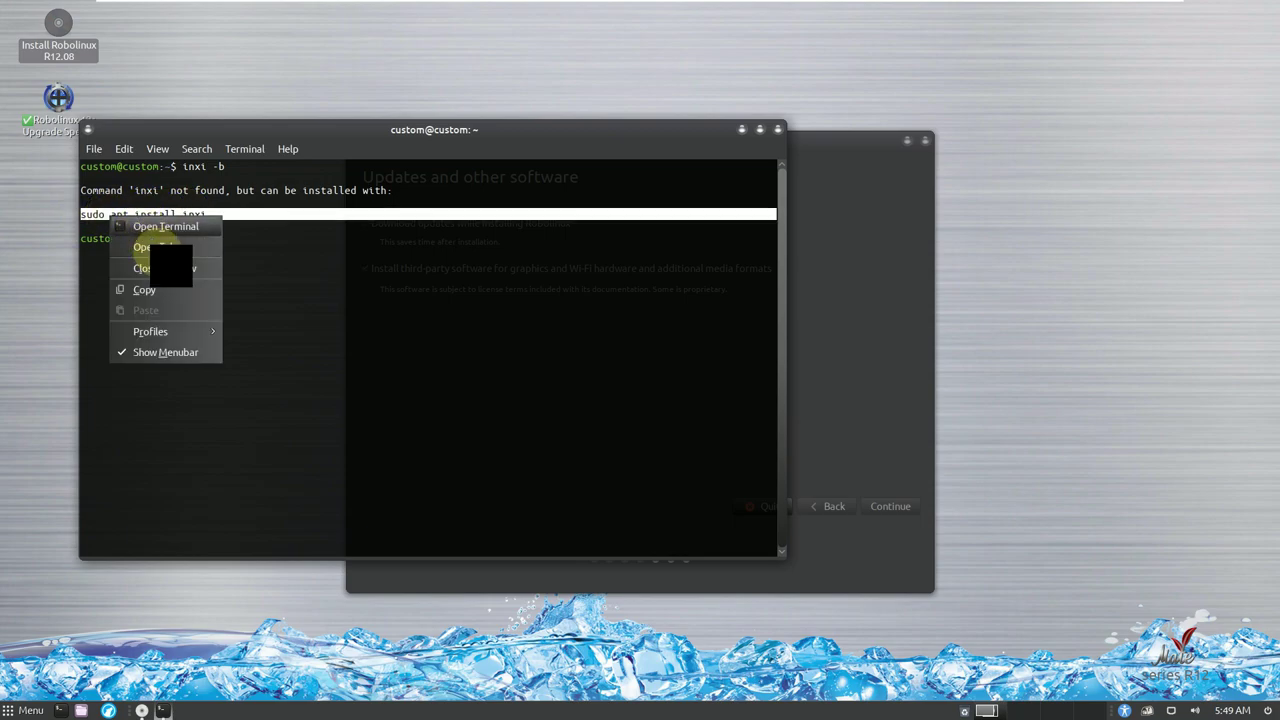
pyautogui.click(163, 288)
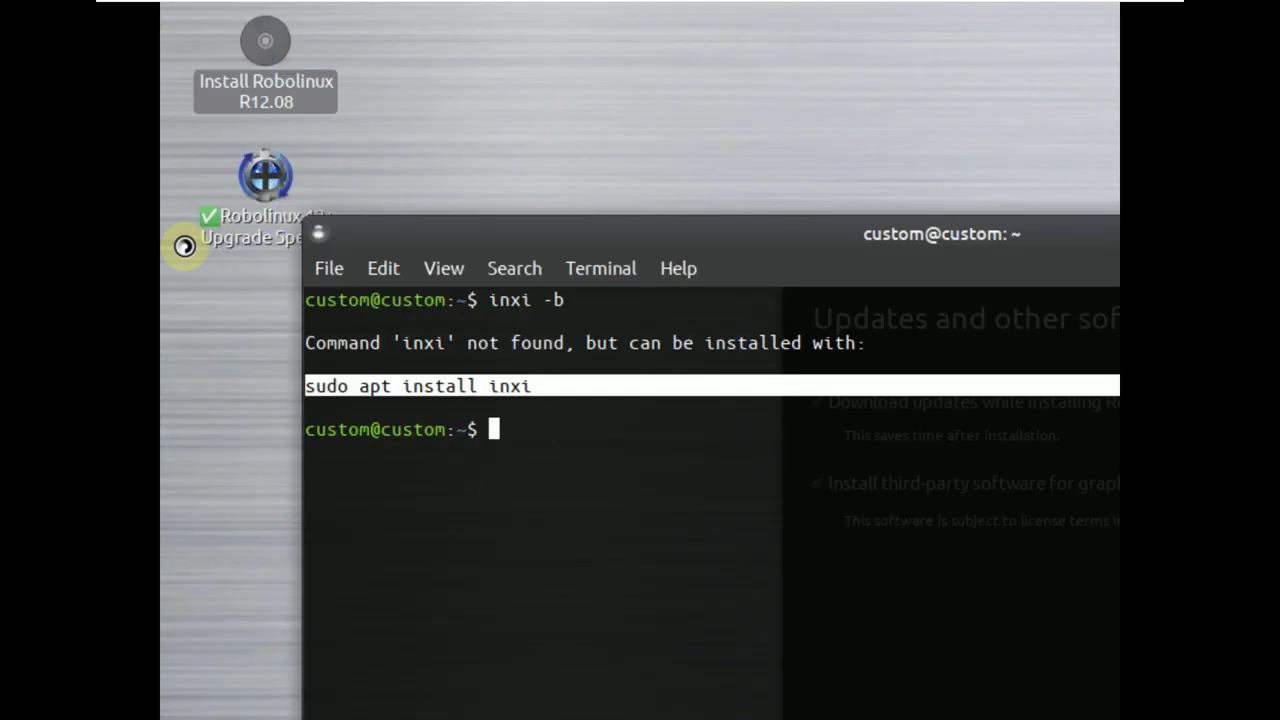
pyautogui.press('super+Up')
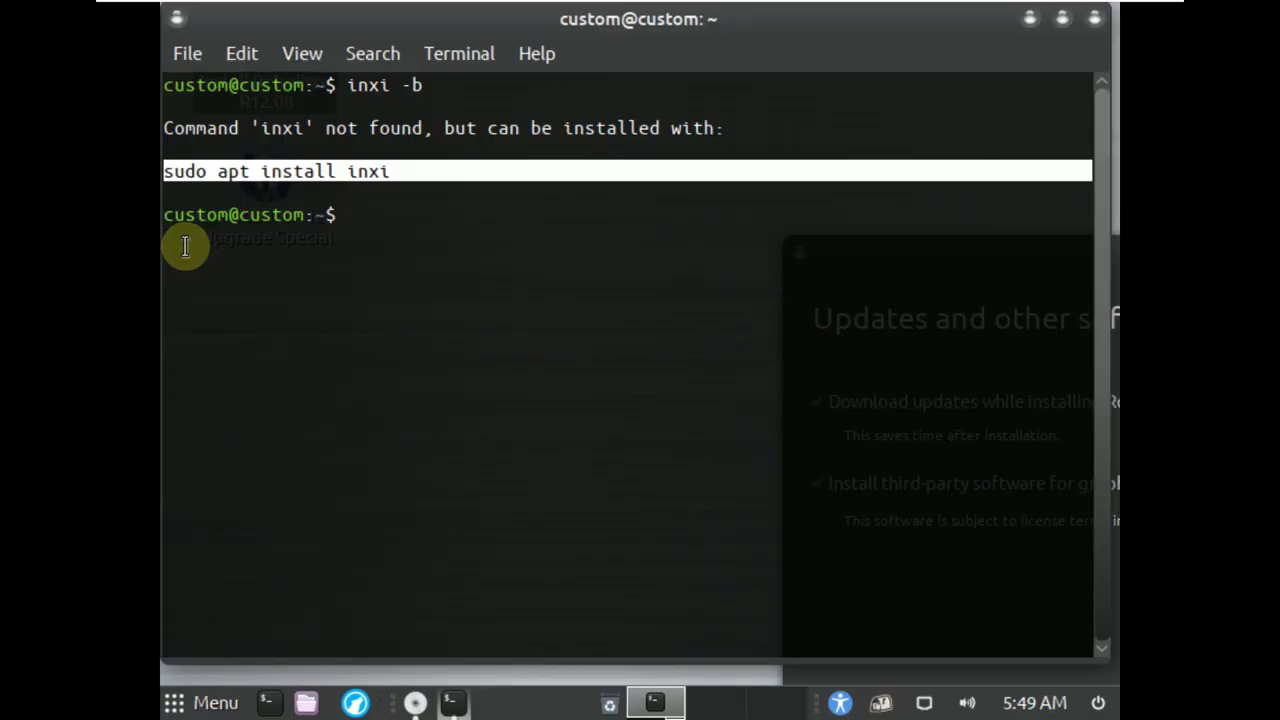
pyautogui.rightClick(357, 214)
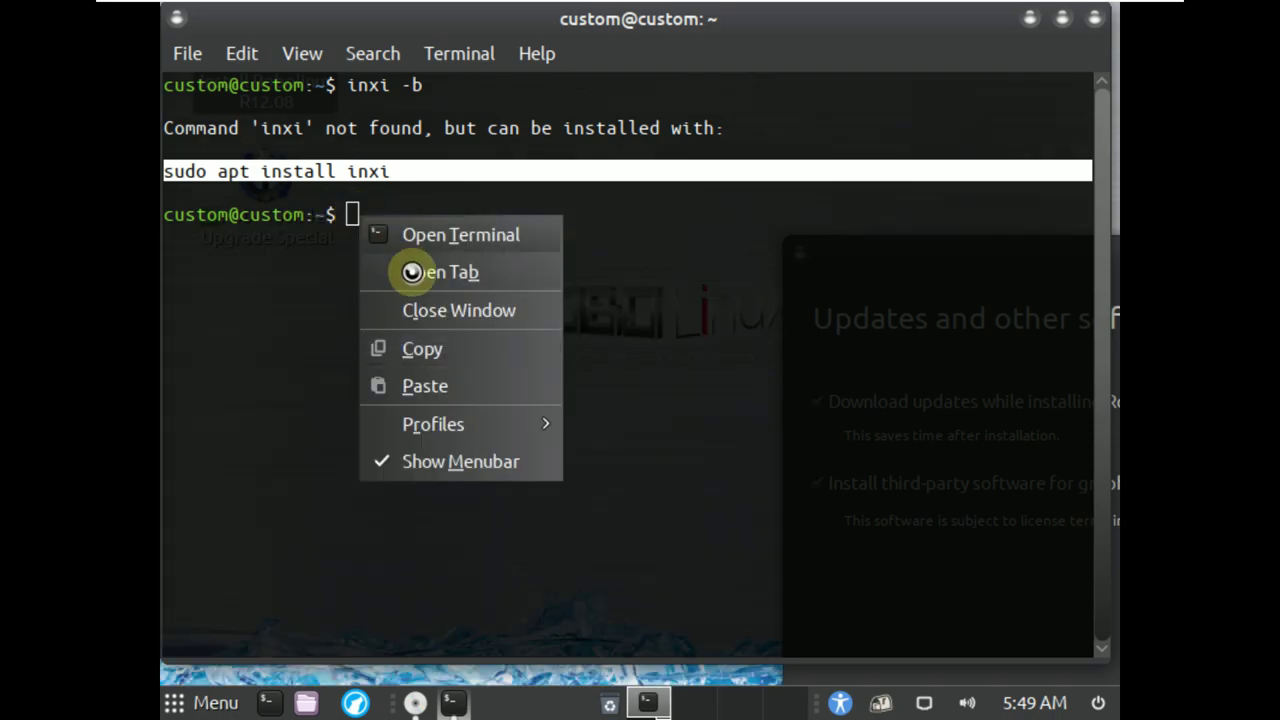
pyautogui.click(447, 381)
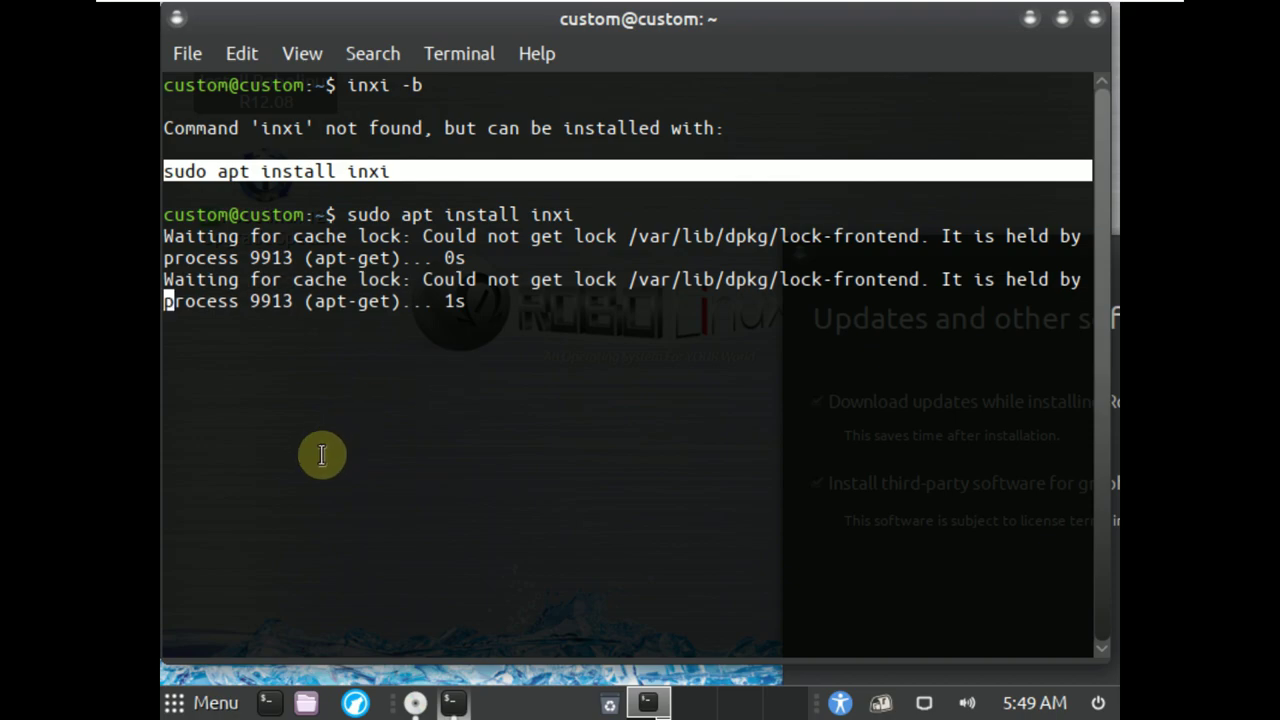
# Step: Set the display resolution to 1920 x 1080, keep the new configuration and close the Monitor Preferences
pyautogui.click(216, 702)
pyautogui.click(280, 426)
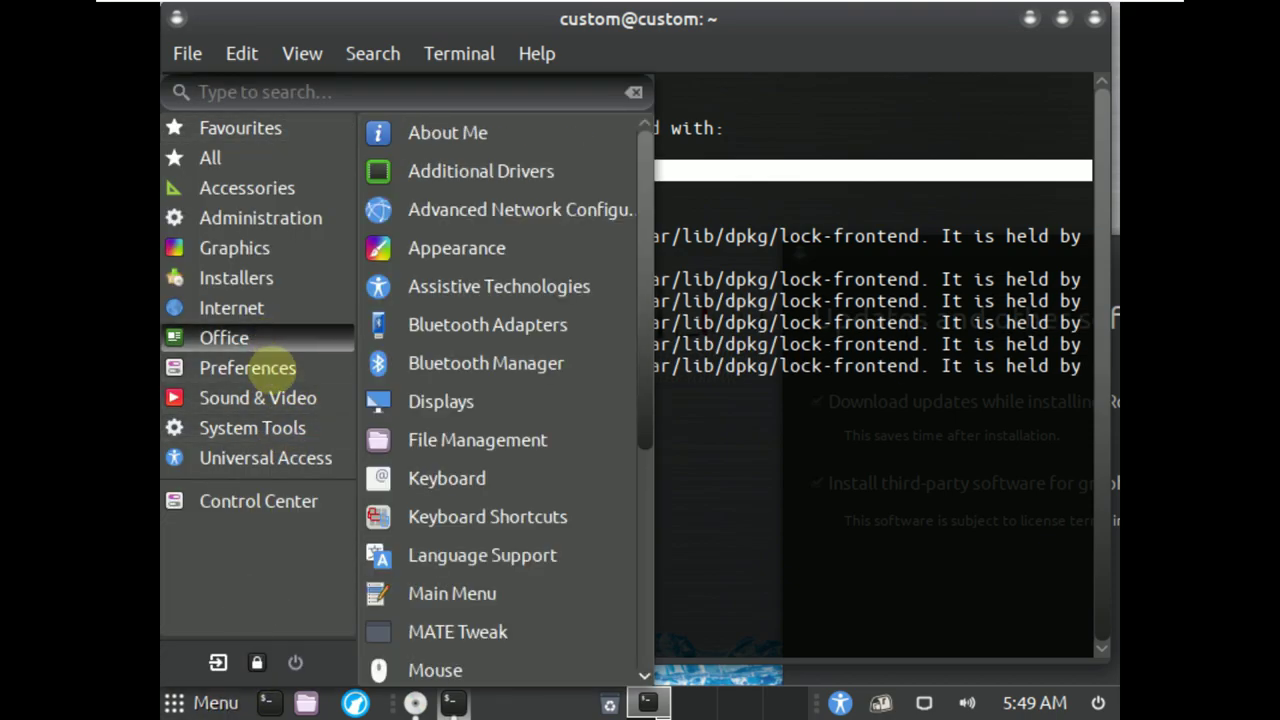
pyautogui.click(440, 402)
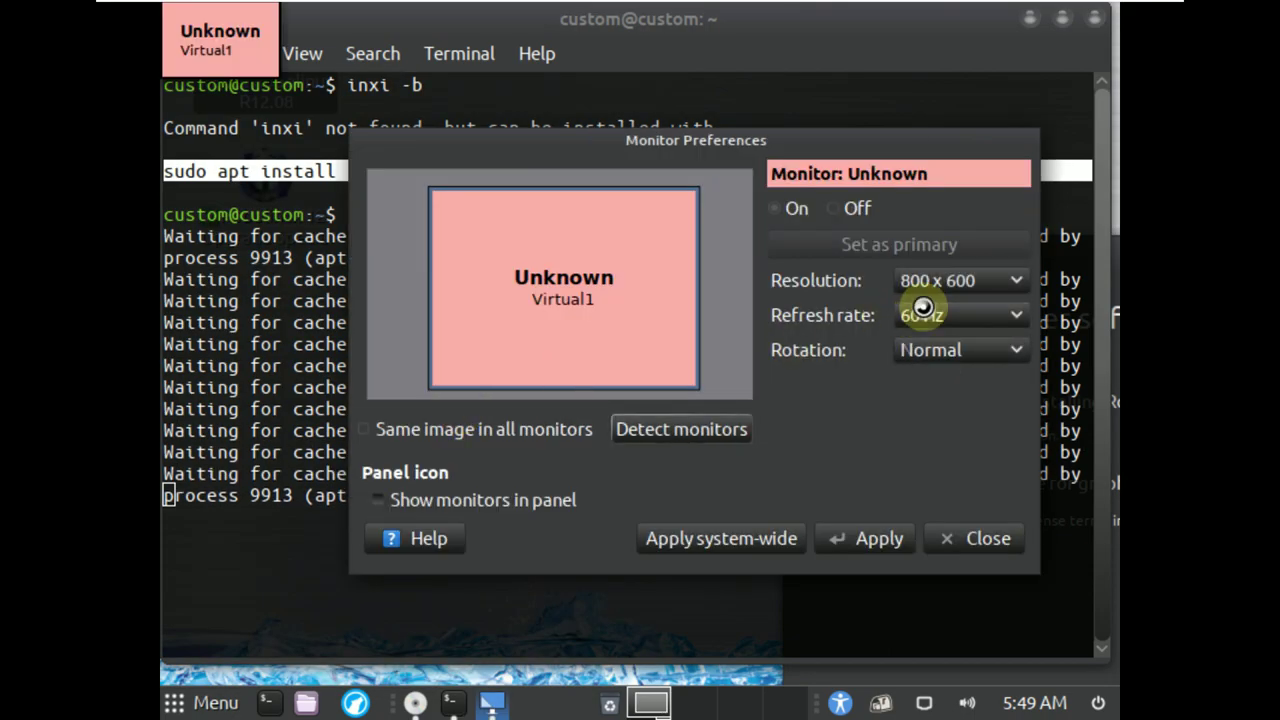
pyautogui.click(943, 282)
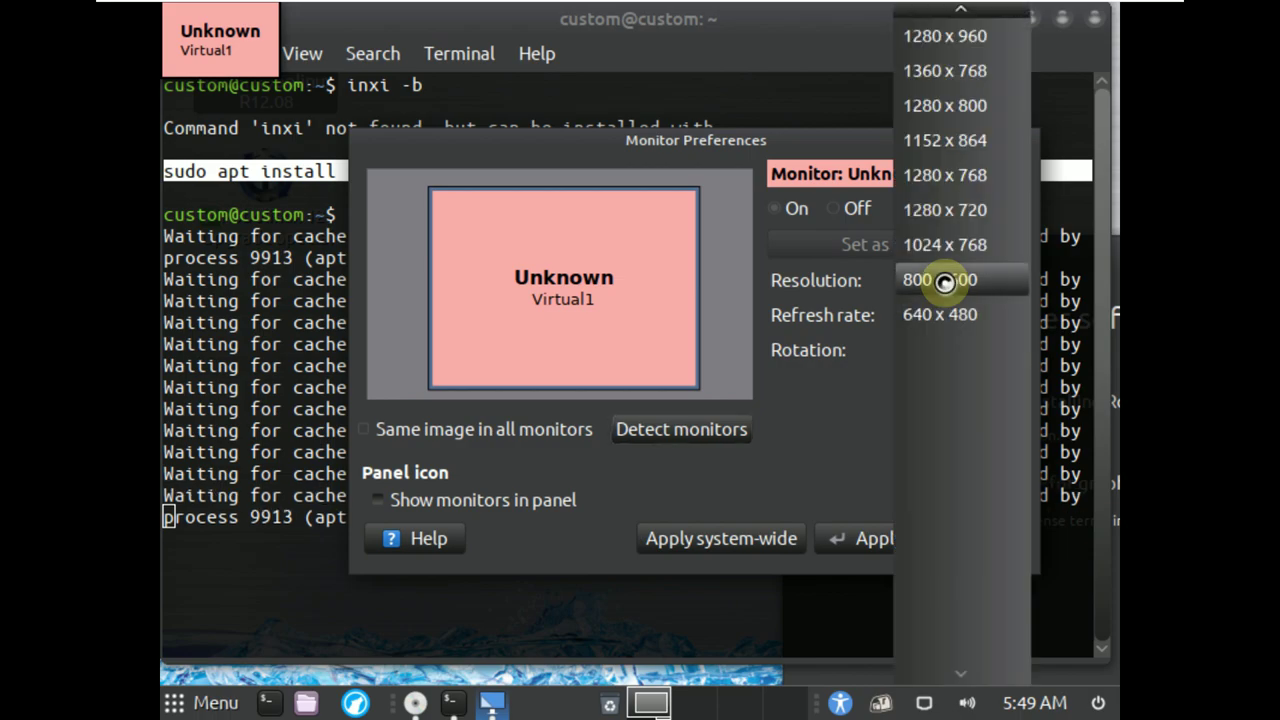
pyautogui.scroll(3, 944, 286)
pyautogui.scroll(3, 944, 286)
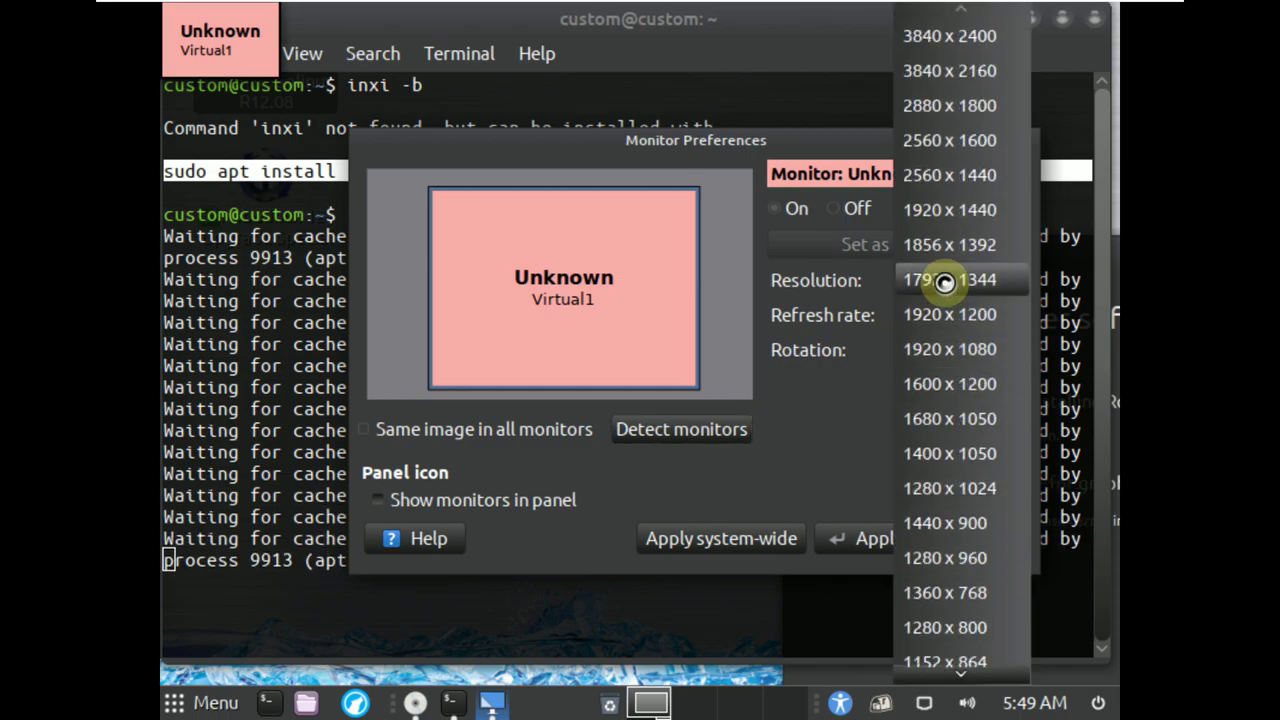
pyautogui.click(963, 349)
pyautogui.click(886, 535)
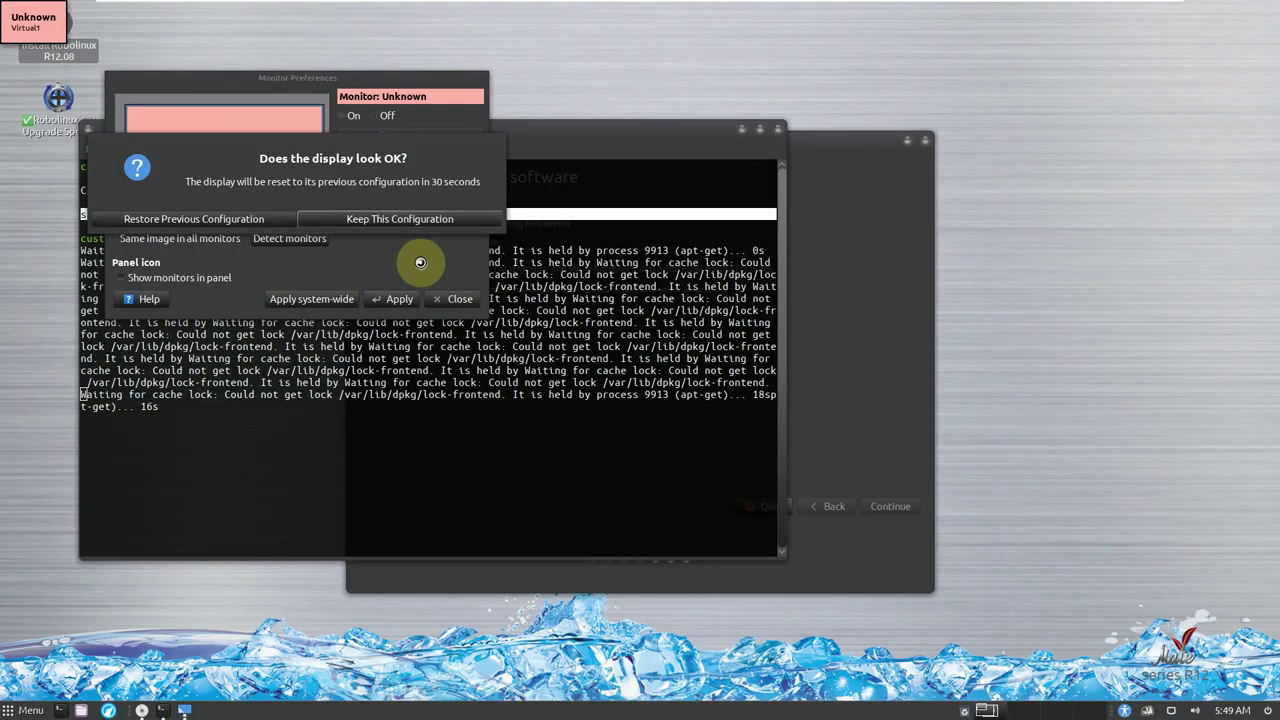
pyautogui.click(412, 222)
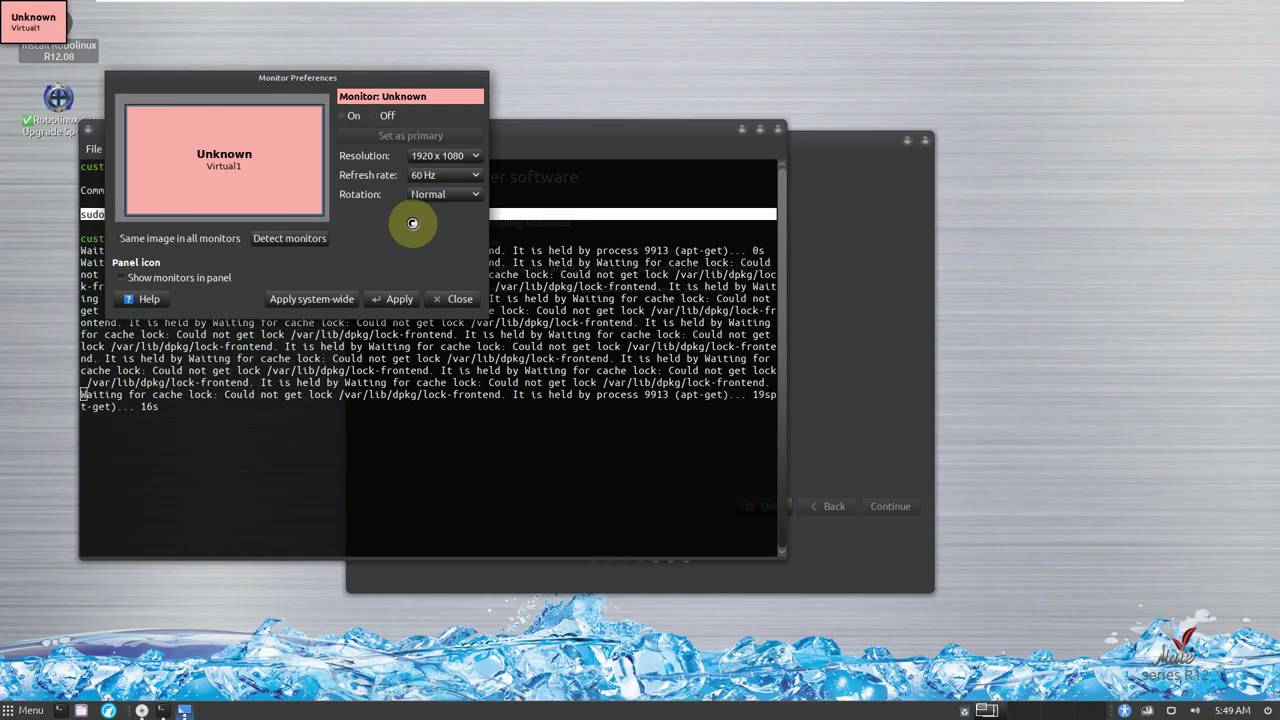
pyautogui.click(458, 299)
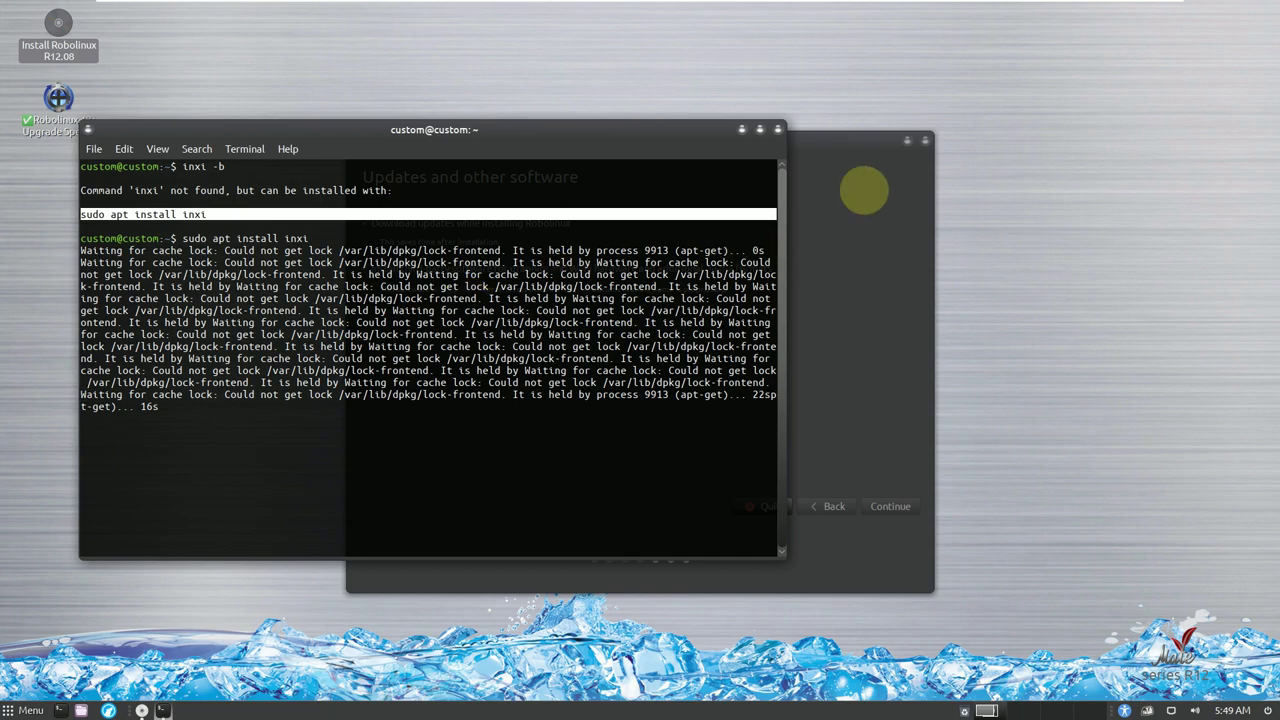
# Step: Move the installer window aside and bring the terminal forward to check the inxi installation's progress
pyautogui.moveTo(1086, 8)
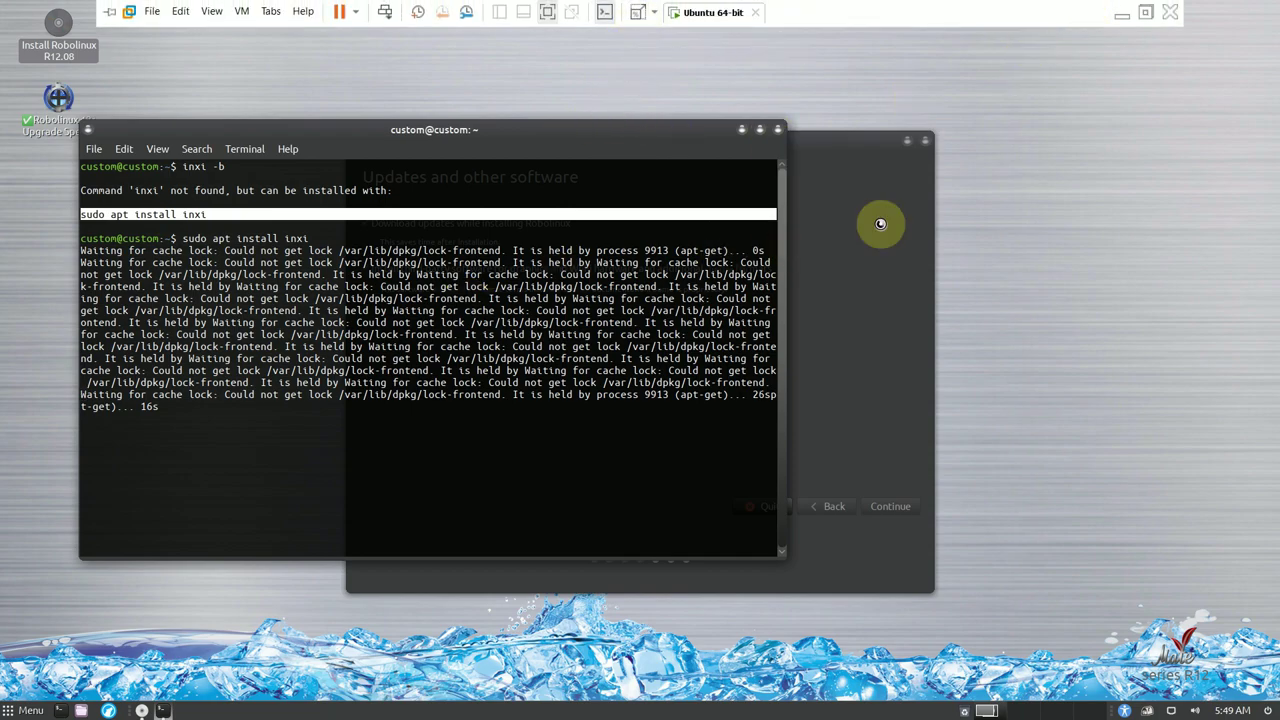
pyautogui.click(853, 256)
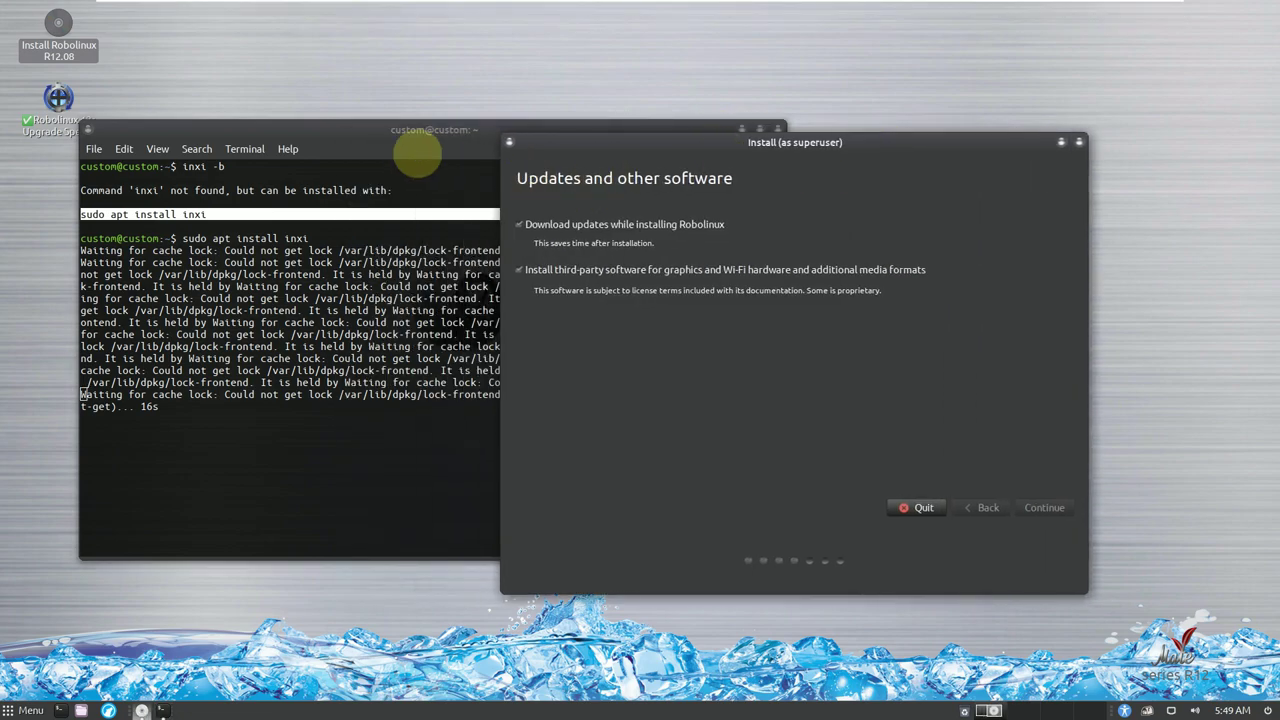
pyautogui.click(421, 135)
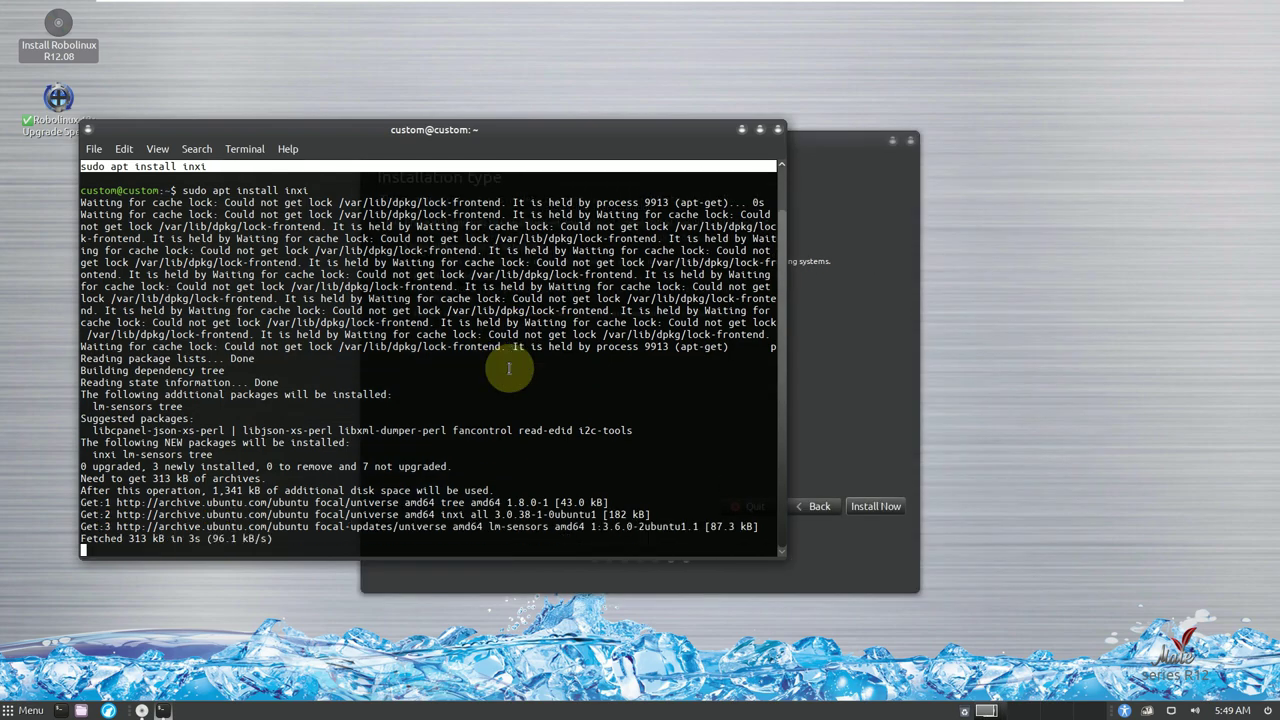
# Step: Look through the Advanced Features and Something else options on the Installation type page, and quit the installer without installing
pyautogui.click(817, 153)
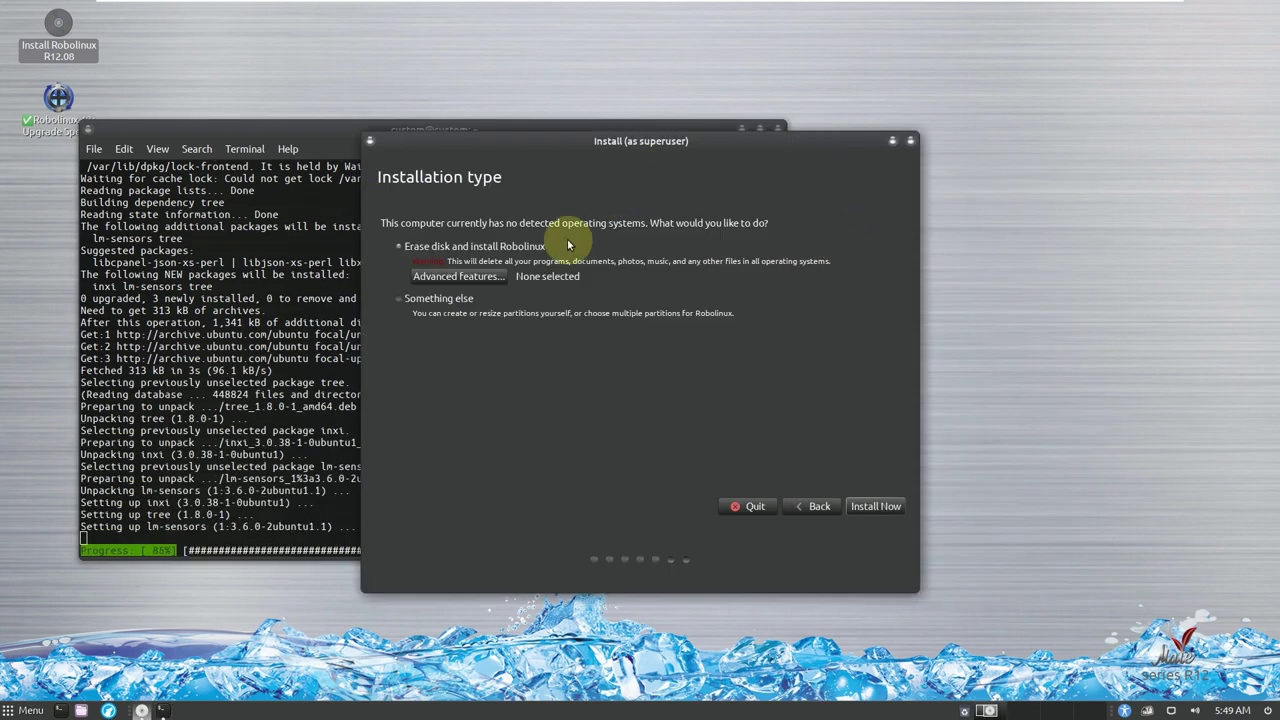
pyautogui.click(440, 281)
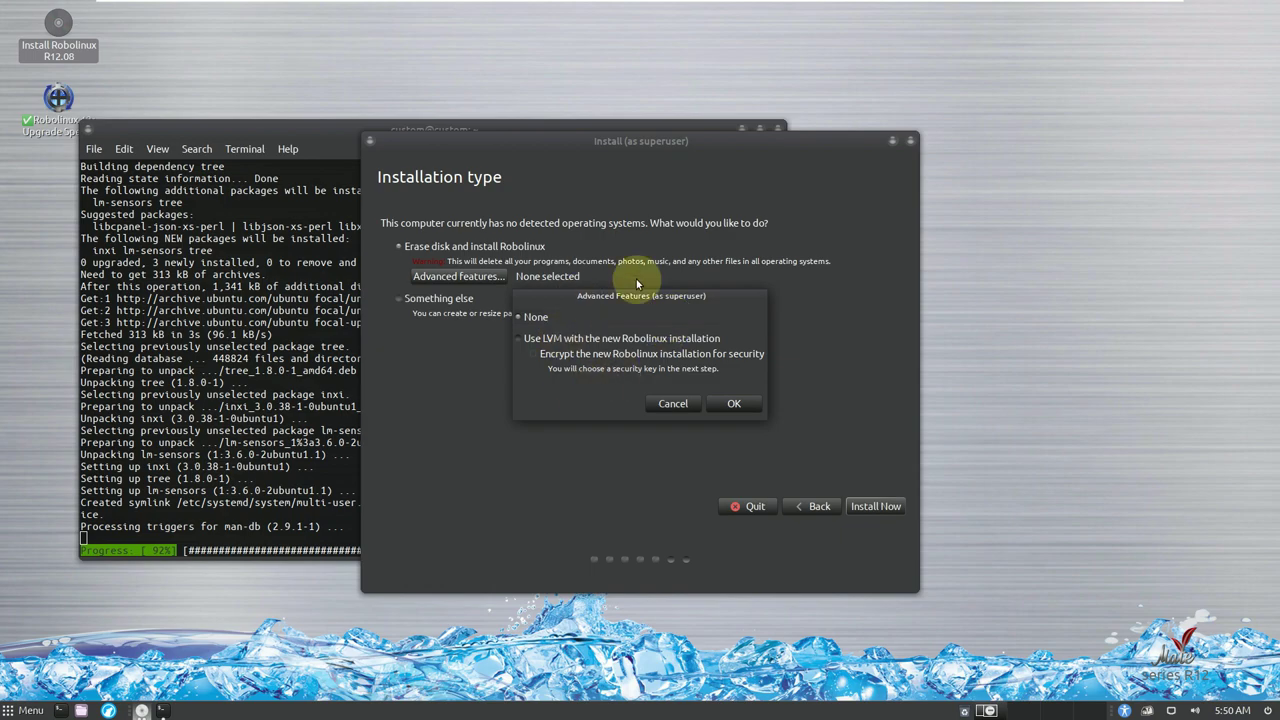
pyautogui.click(673, 404)
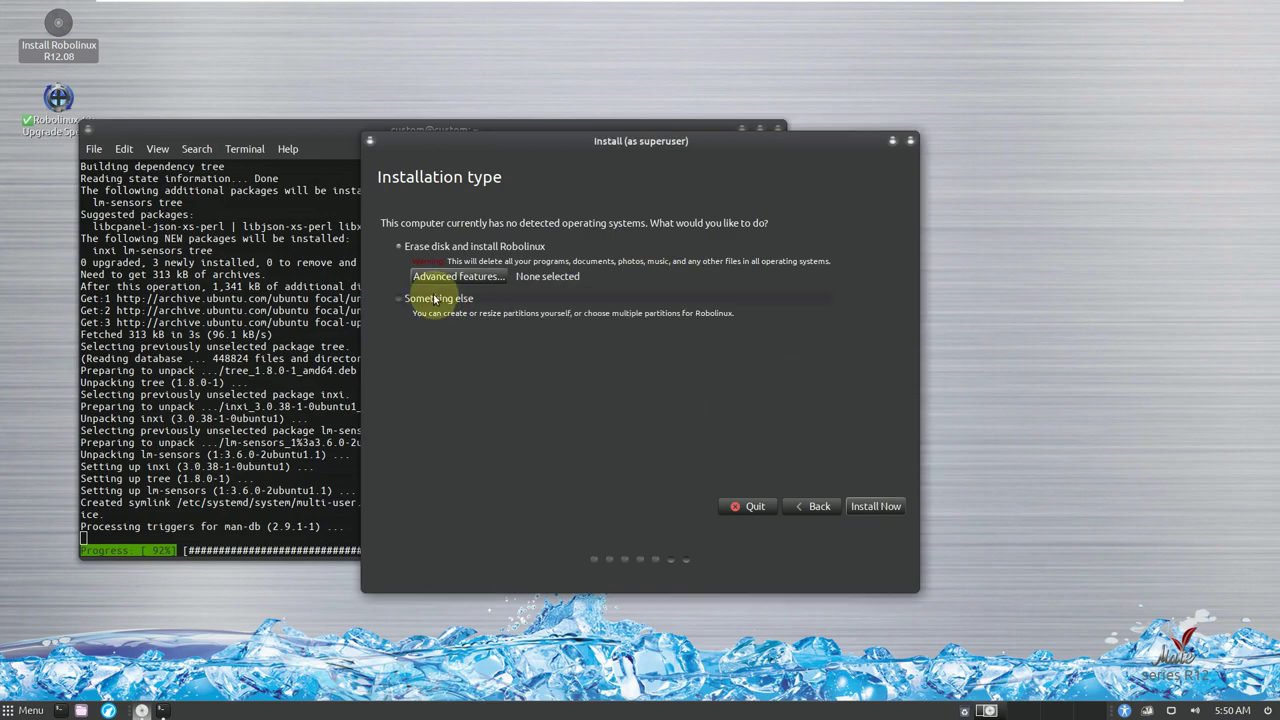
pyautogui.click(443, 308)
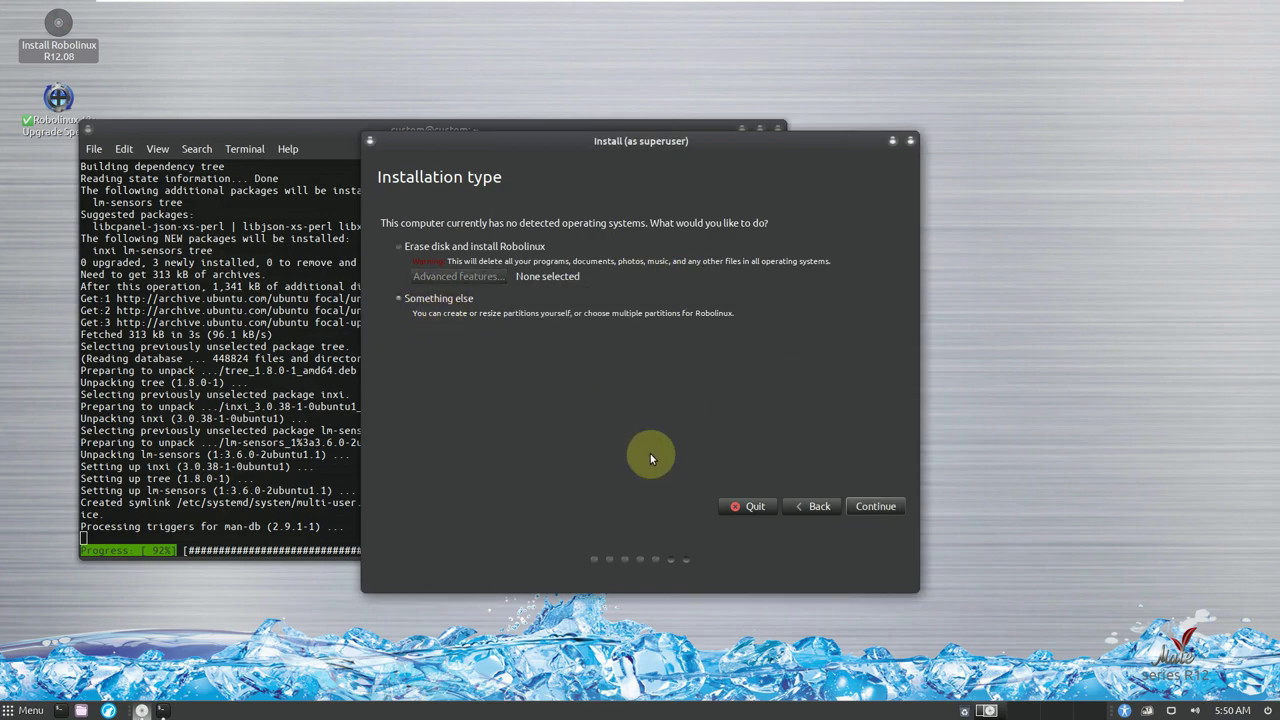
pyautogui.click(497, 245)
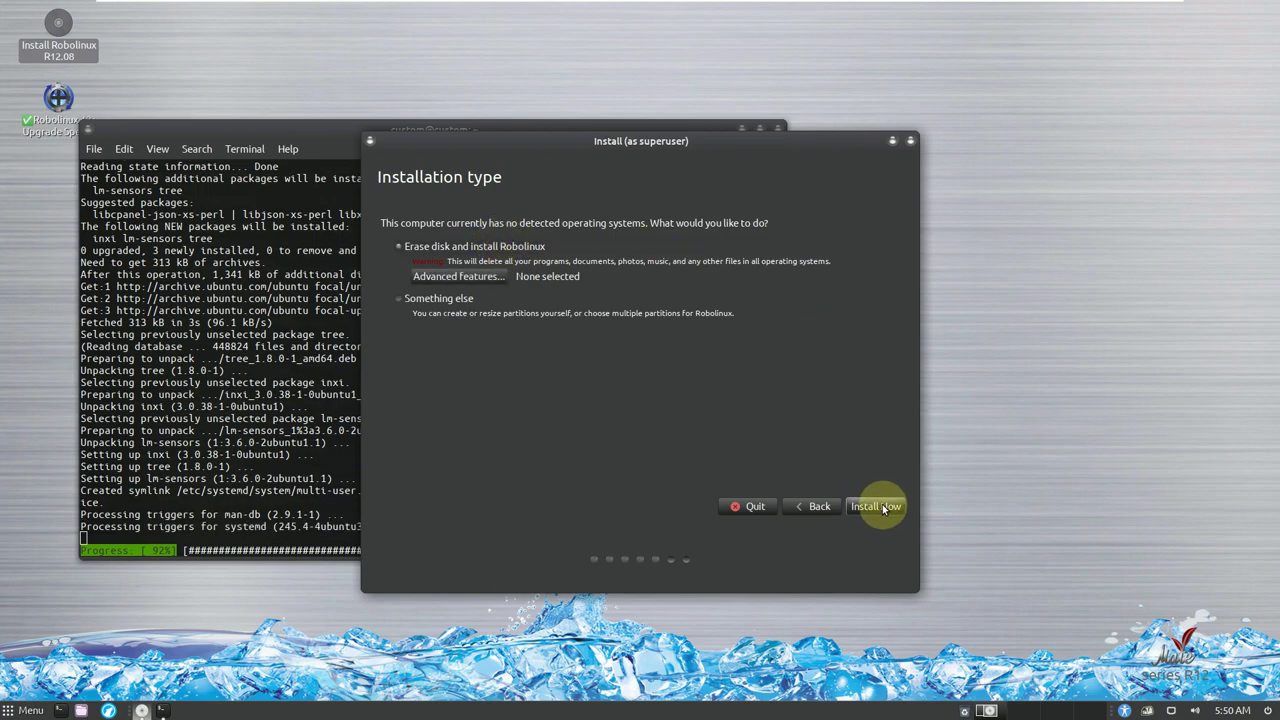
pyautogui.click(910, 141)
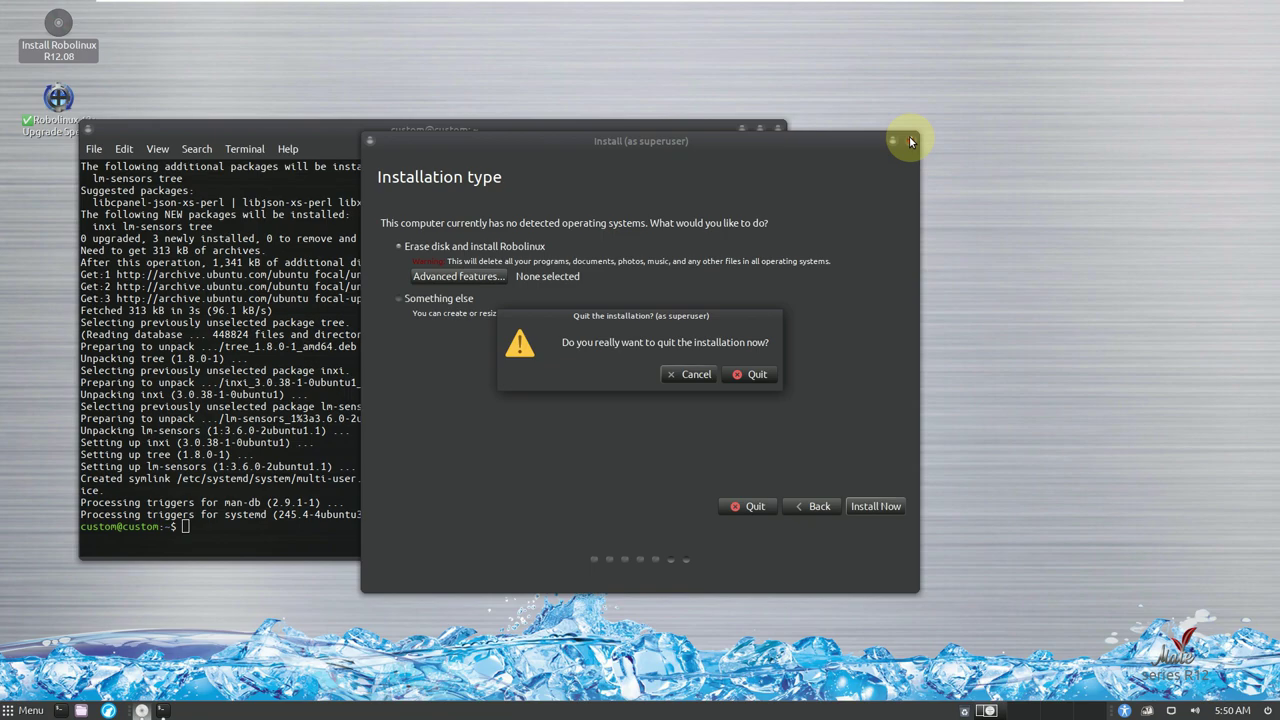
pyautogui.click(757, 372)
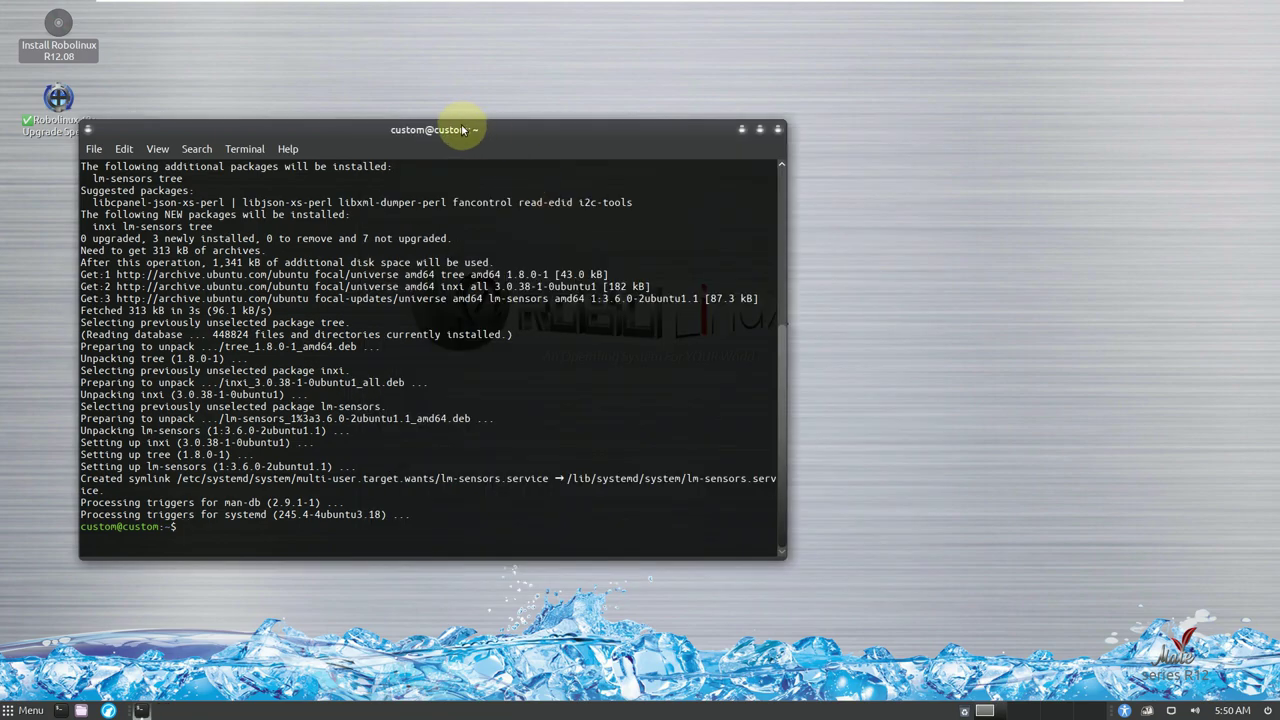
# Step: Run inxi -b in the terminal, maximize its window and highlight the system summary output
pyautogui.moveTo(461, 129); pyautogui.dragTo(671, 102)
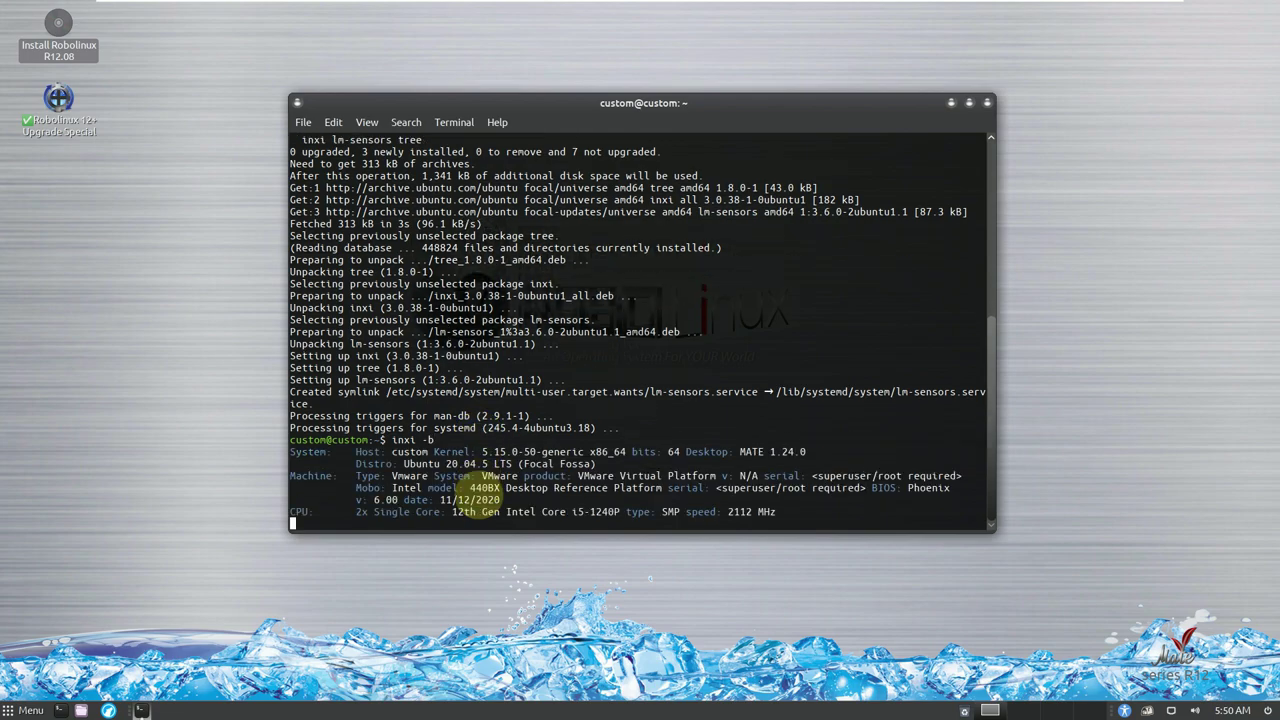
pyautogui.click(970, 103)
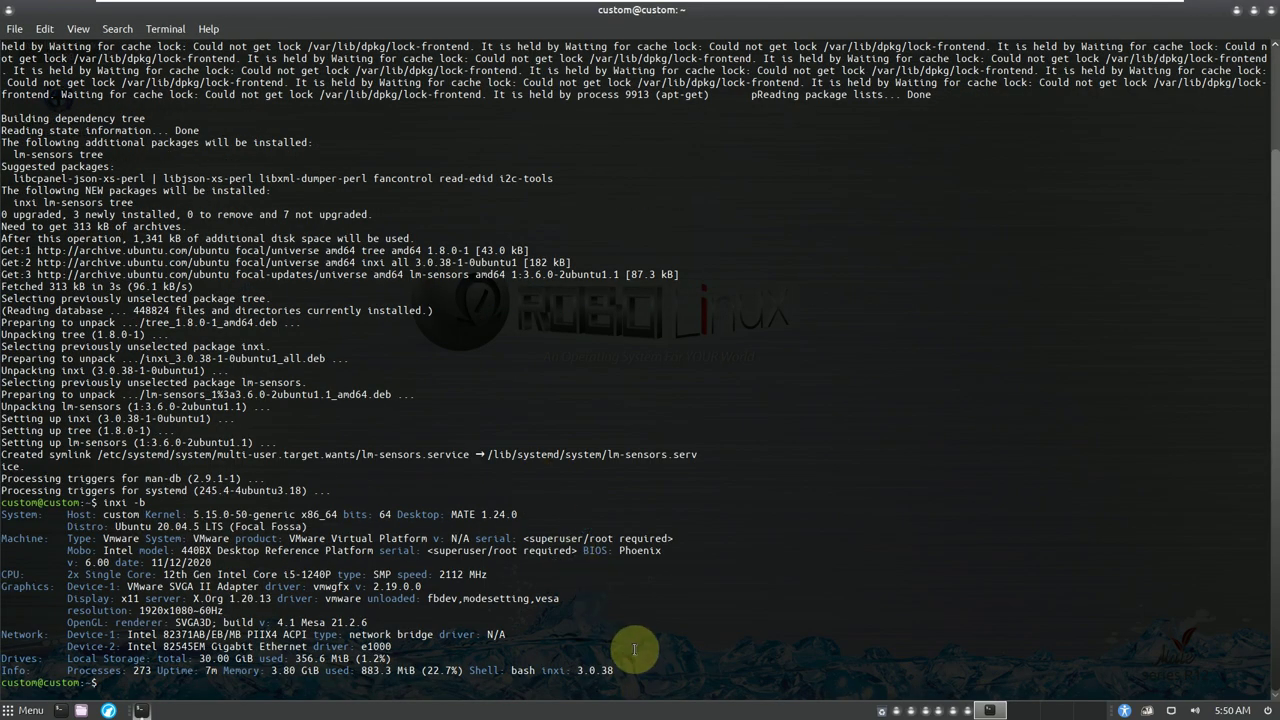
pyautogui.moveTo(637, 664); pyautogui.dragTo(93, 498)
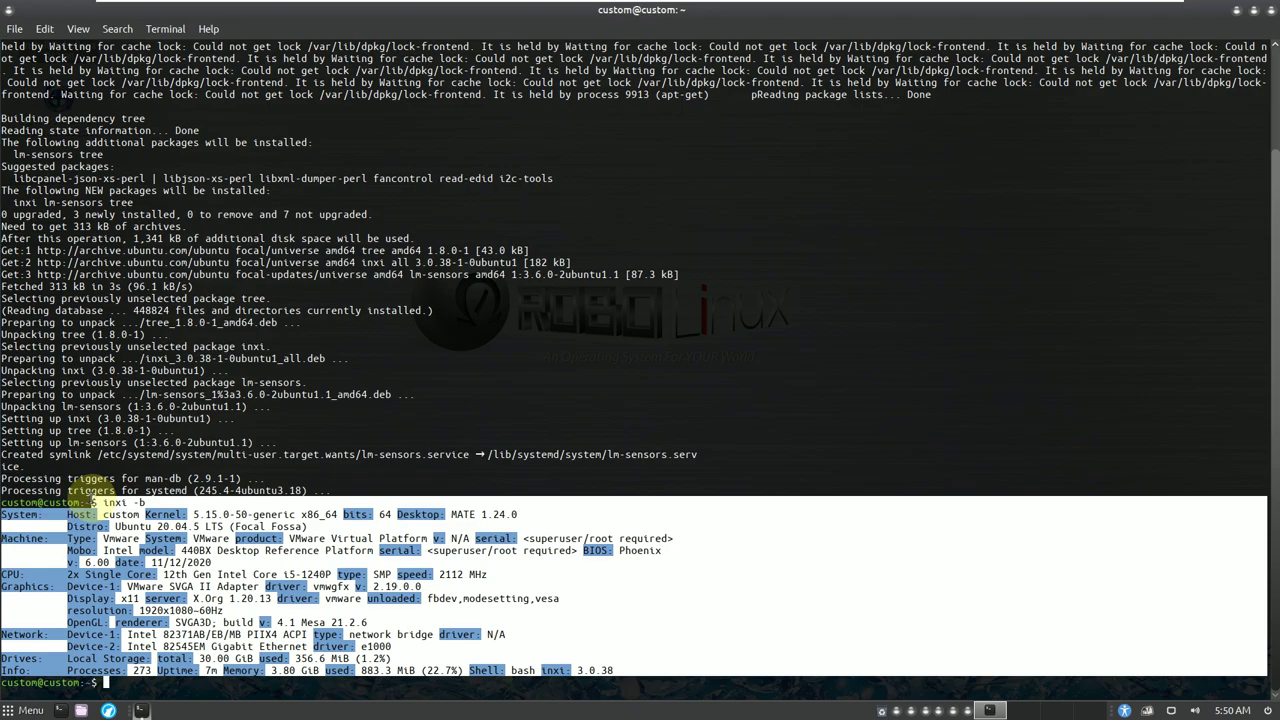
# Step: Run inxi -G for the graphics details and highlight the output of both inxi commands, clearing the selection at the end
pyautogui.click(135, 686)
pyautogui.write('l')
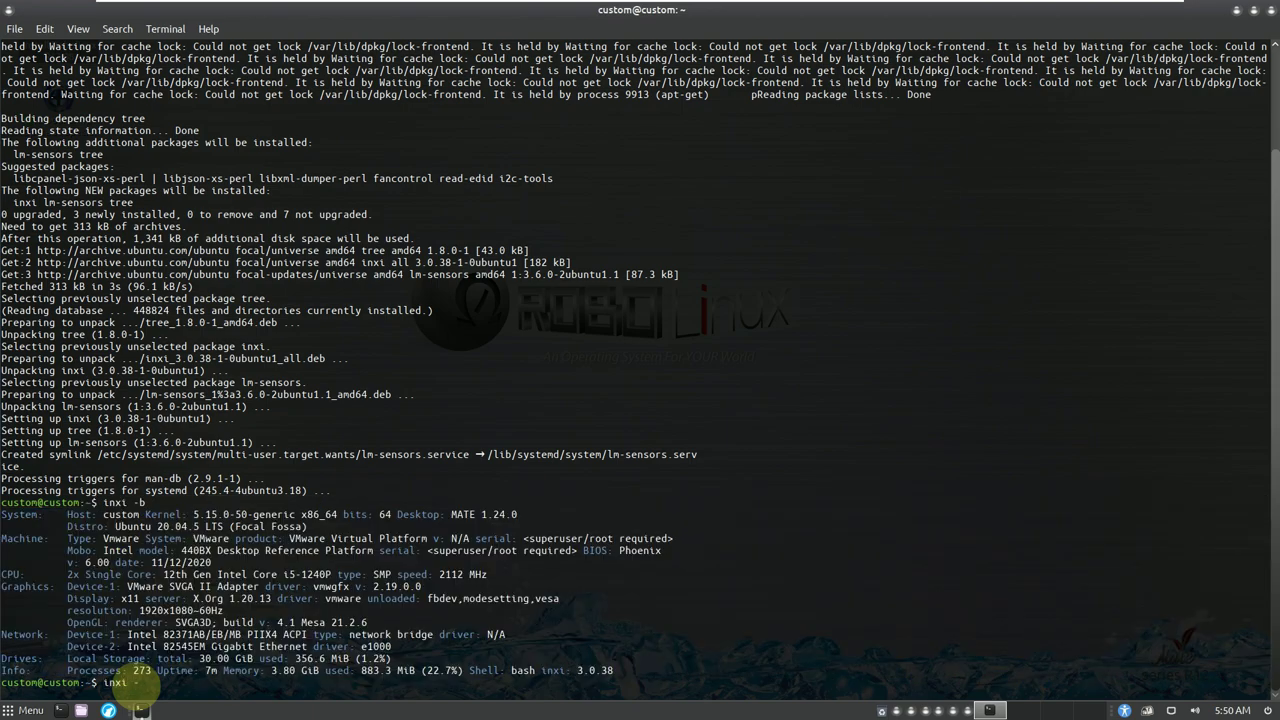
pyautogui.press('Return')
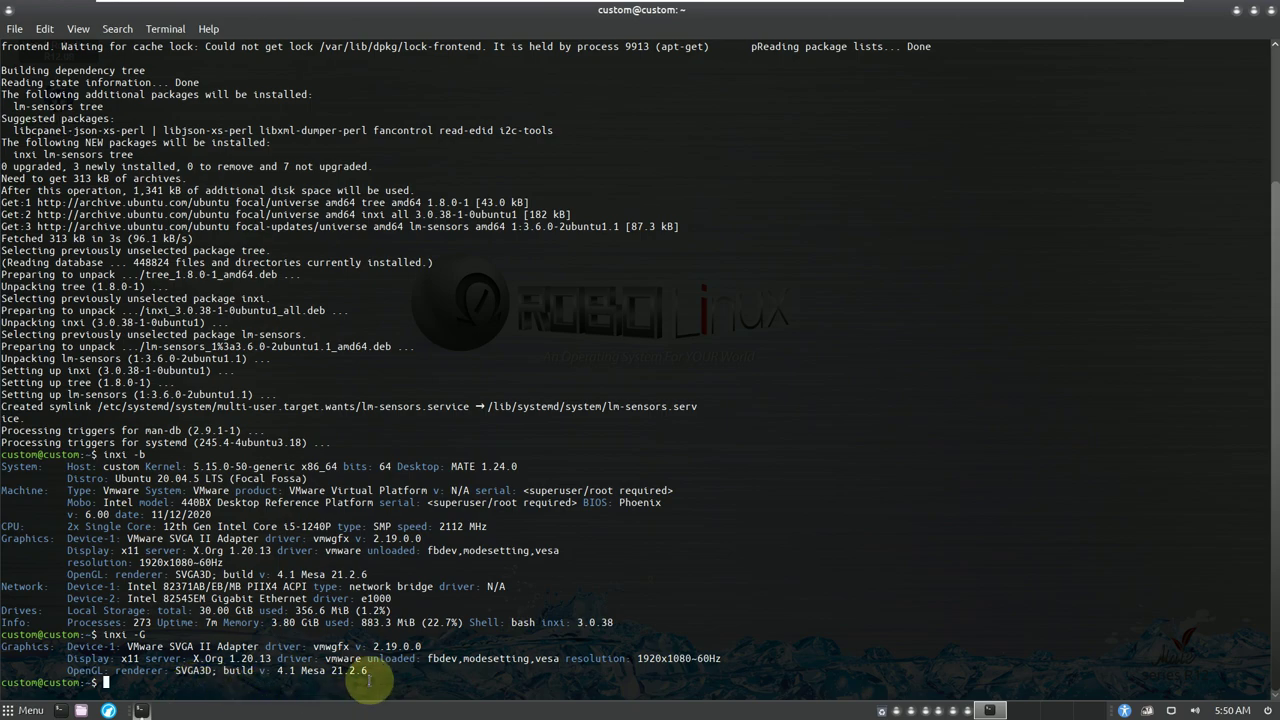
pyautogui.moveTo(380, 672); pyautogui.dragTo(47, 445)
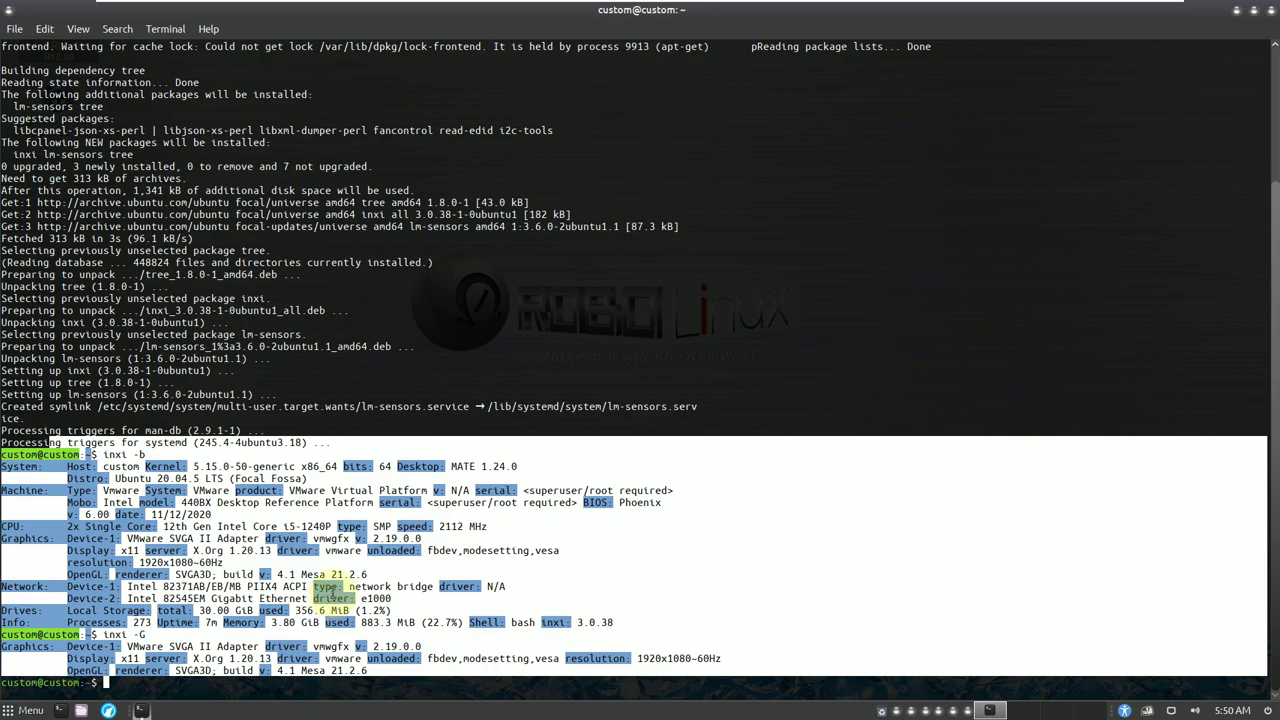
pyautogui.click(173, 686)
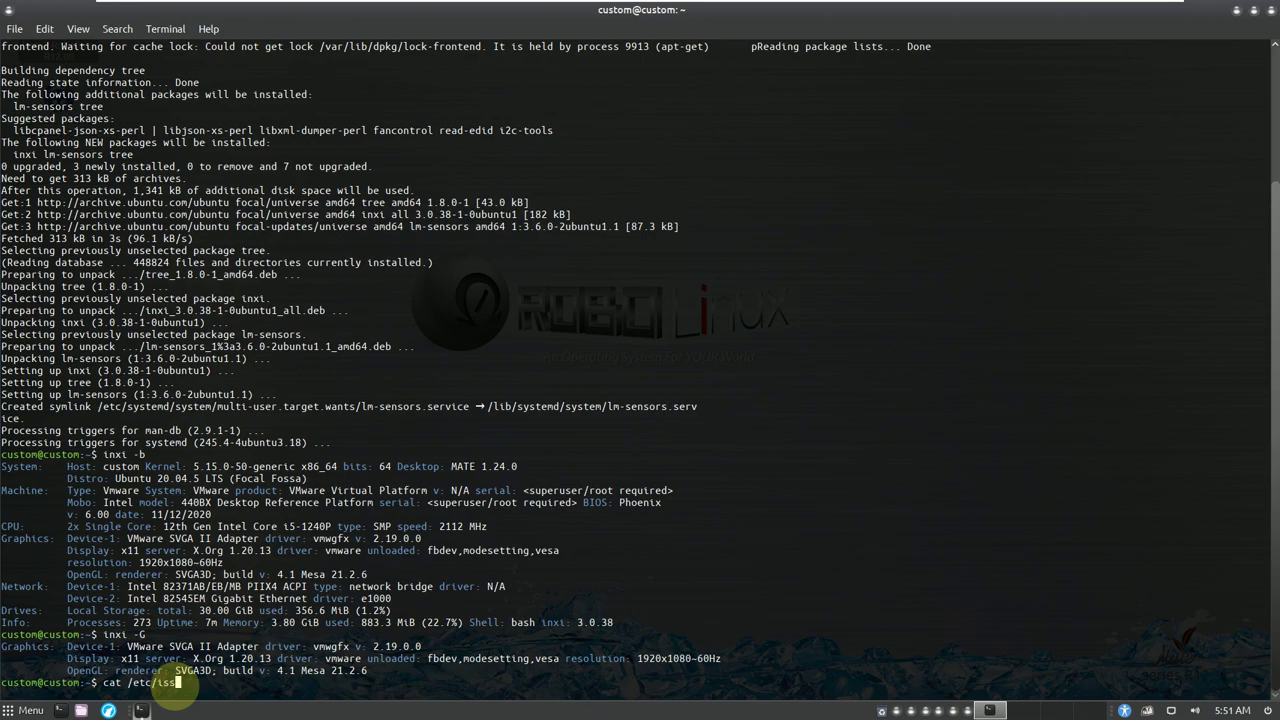
# Step: Display the contents of /etc/issue with cat, and highlight the release line, clearing the selection at the end
pyautogui.press('Return')
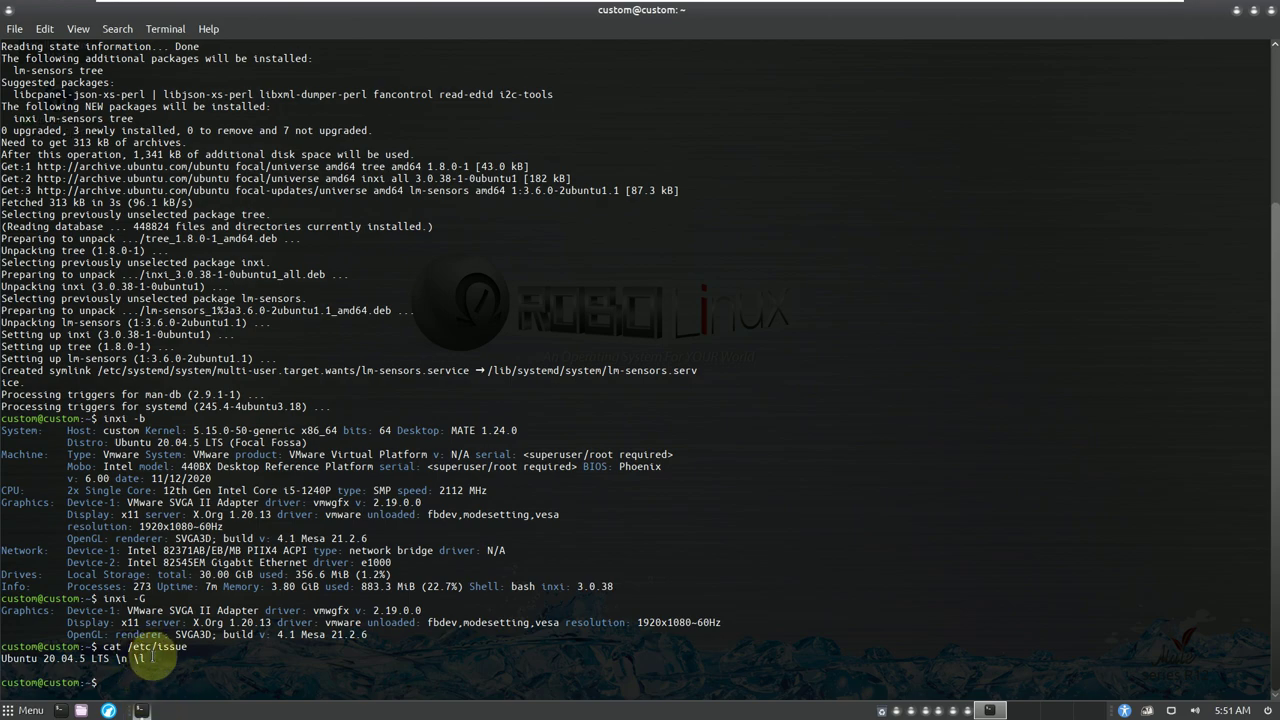
pyautogui.tripleClick(5, 658)
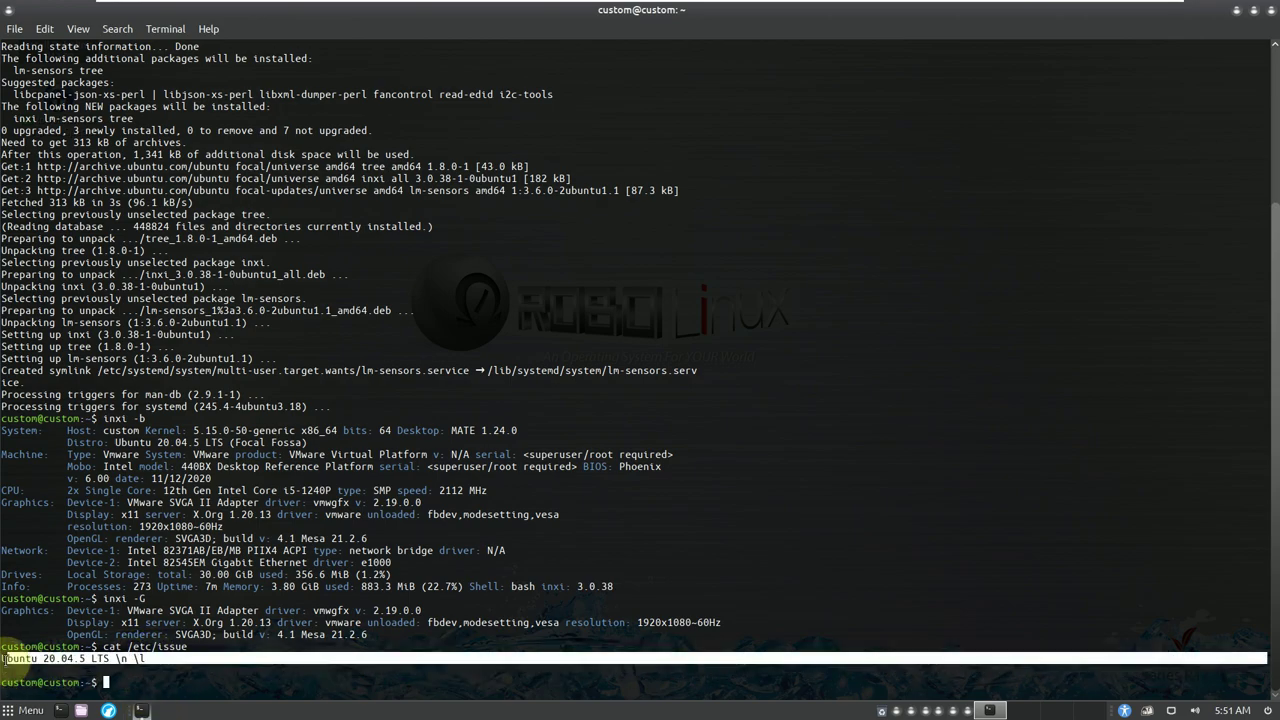
pyautogui.click(118, 682)
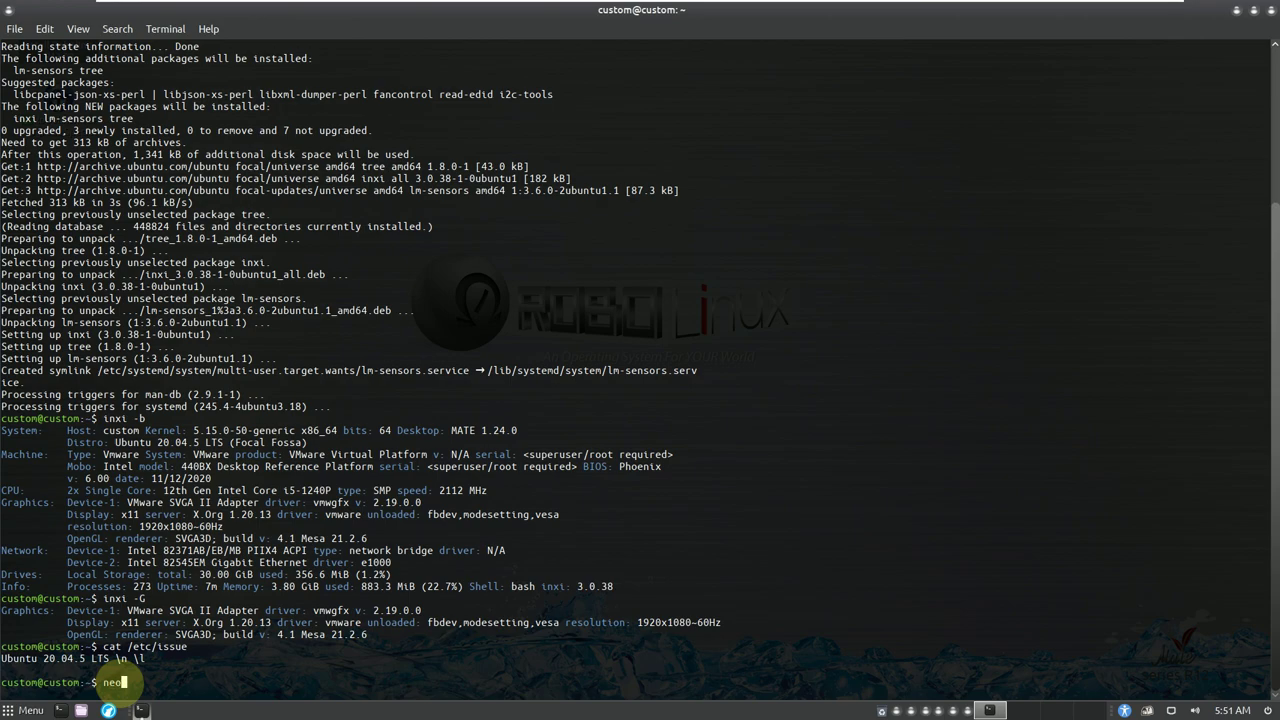
# Step: Try to run neofetch, and copy the suggested command "sudo apt install neofetch" from the terminal output
pyautogui.press('Return')
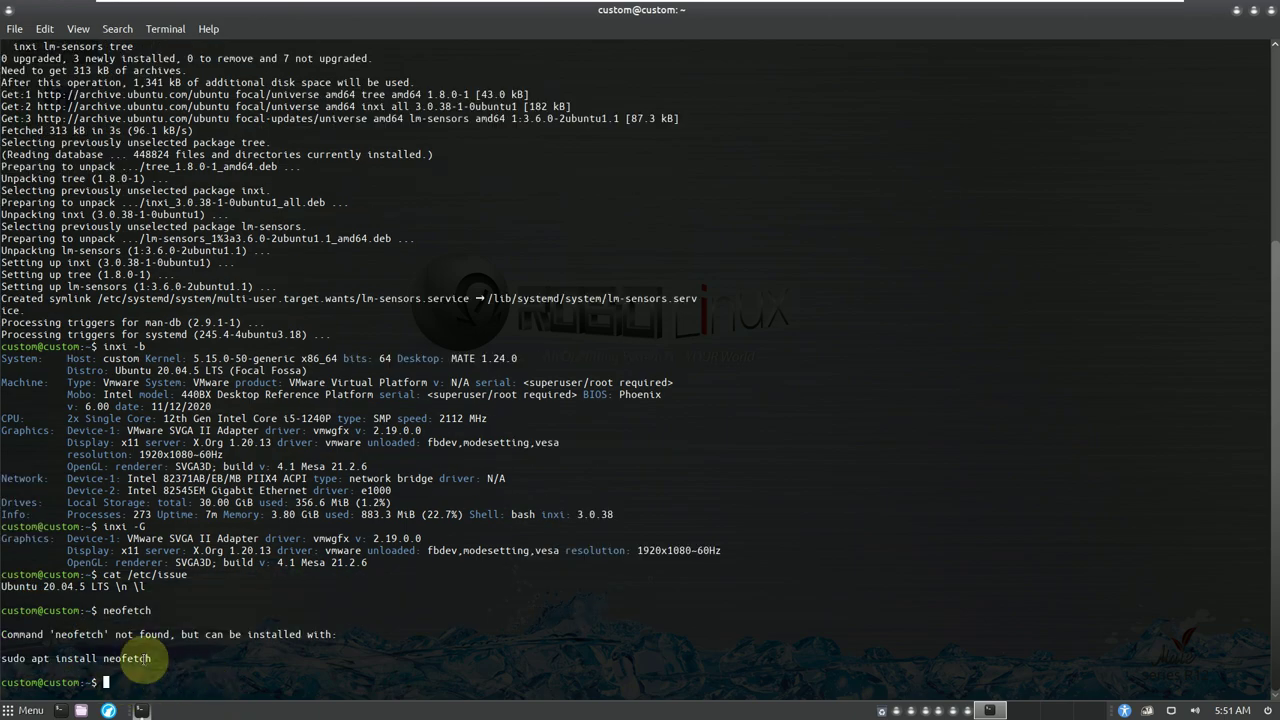
pyautogui.tripleClick(105, 660)
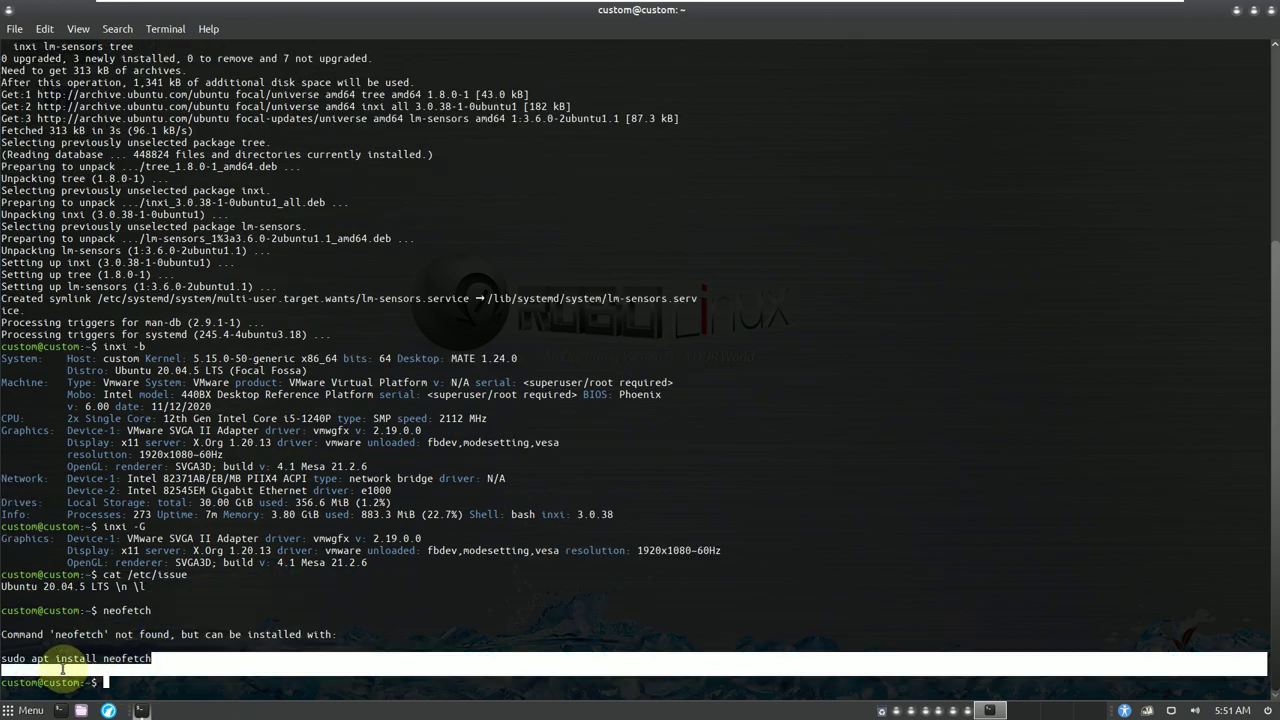
pyautogui.moveTo(30, 664); pyautogui.dragTo(4, 660)
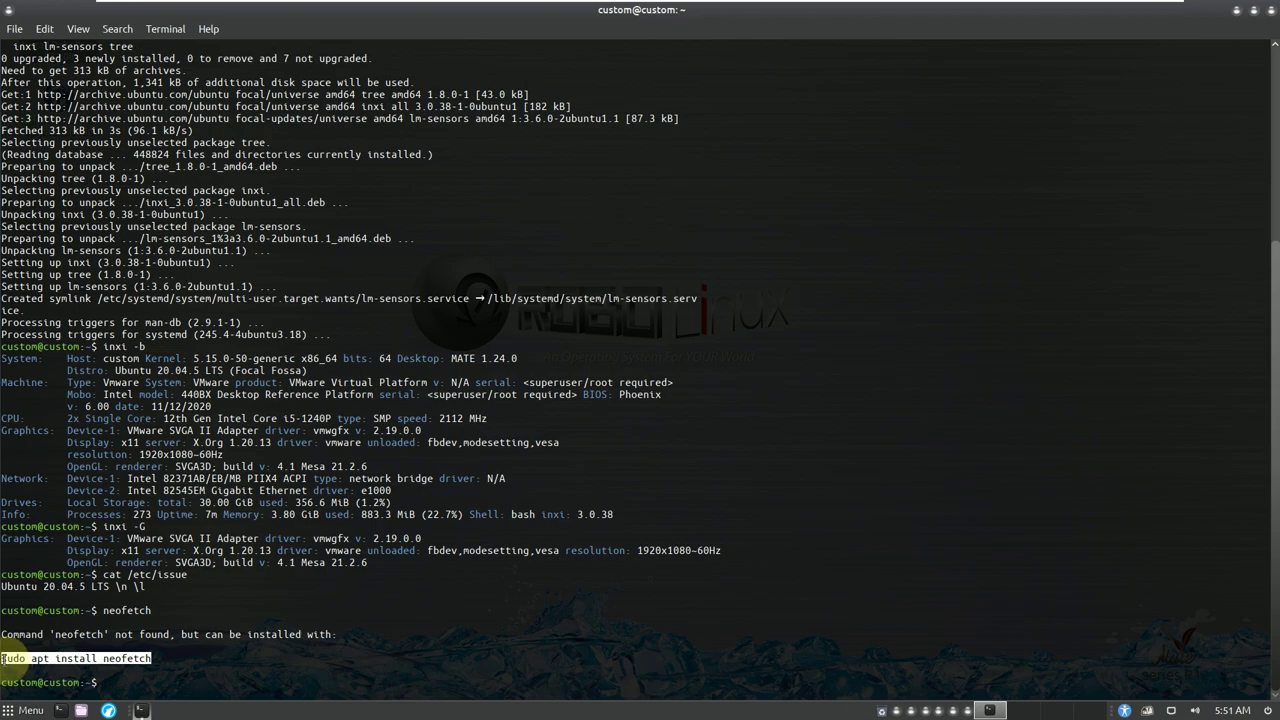
pyautogui.rightClick(10, 660)
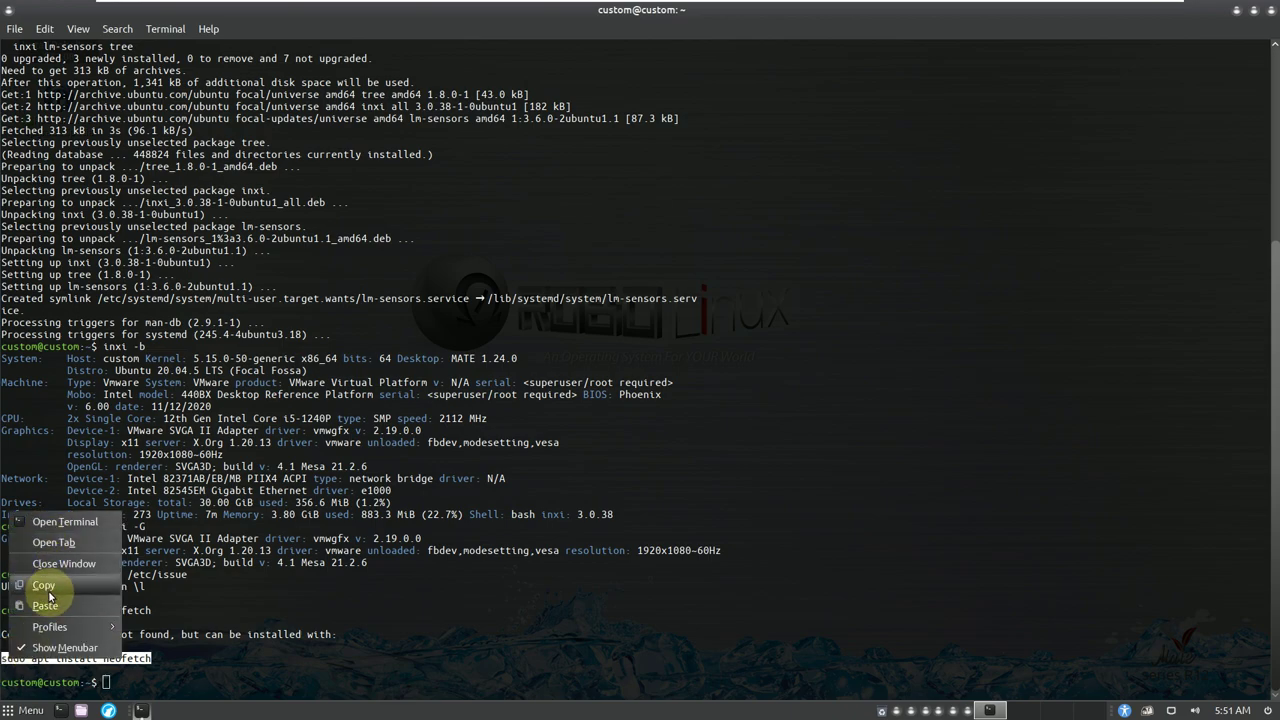
pyautogui.click(48, 592)
pyautogui.click(106, 682)
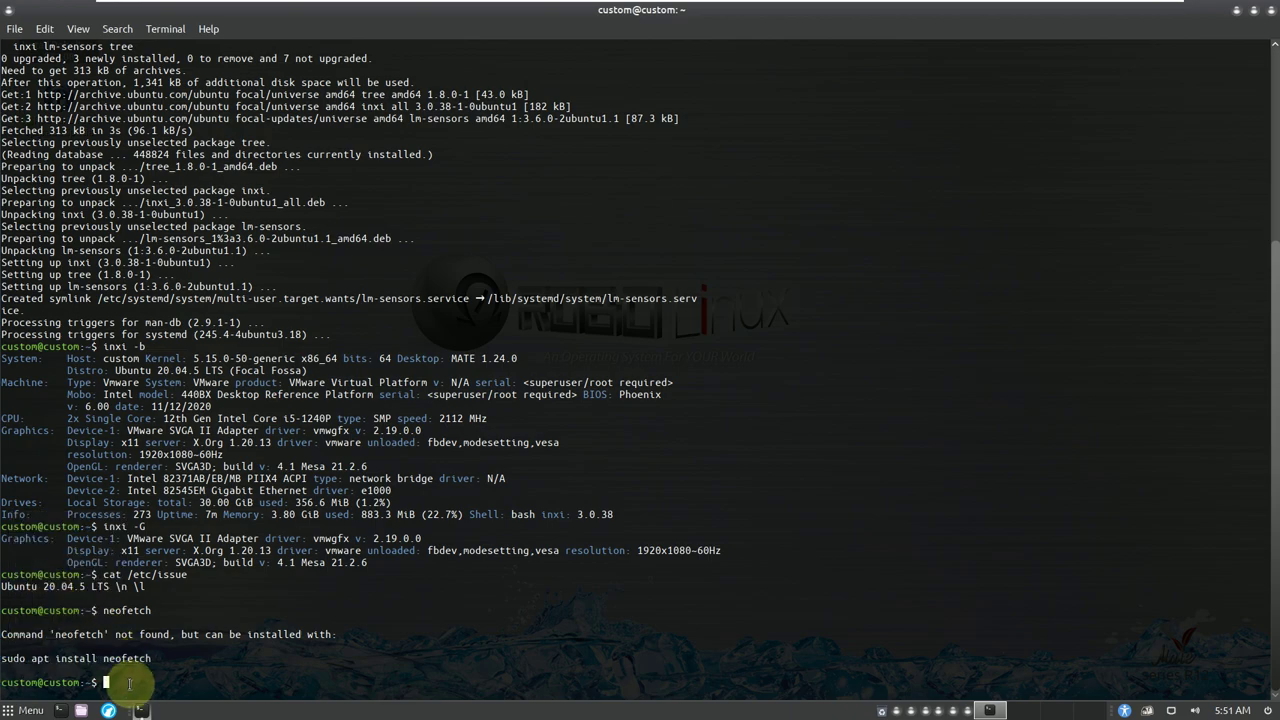
# Step: Paste and run "sudo apt install neofetch" at the prompt, confirming the installation with y
pyautogui.rightClick(130, 688)
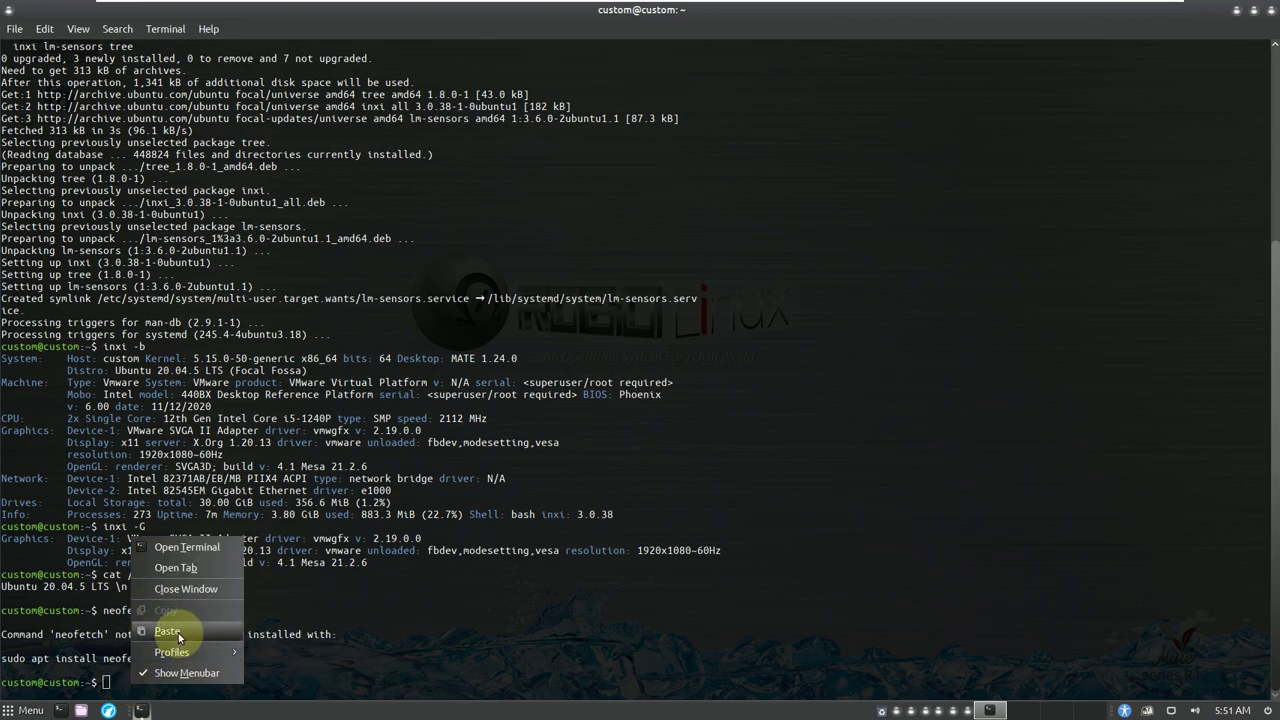
pyautogui.click(168, 646)
pyautogui.press('Return')
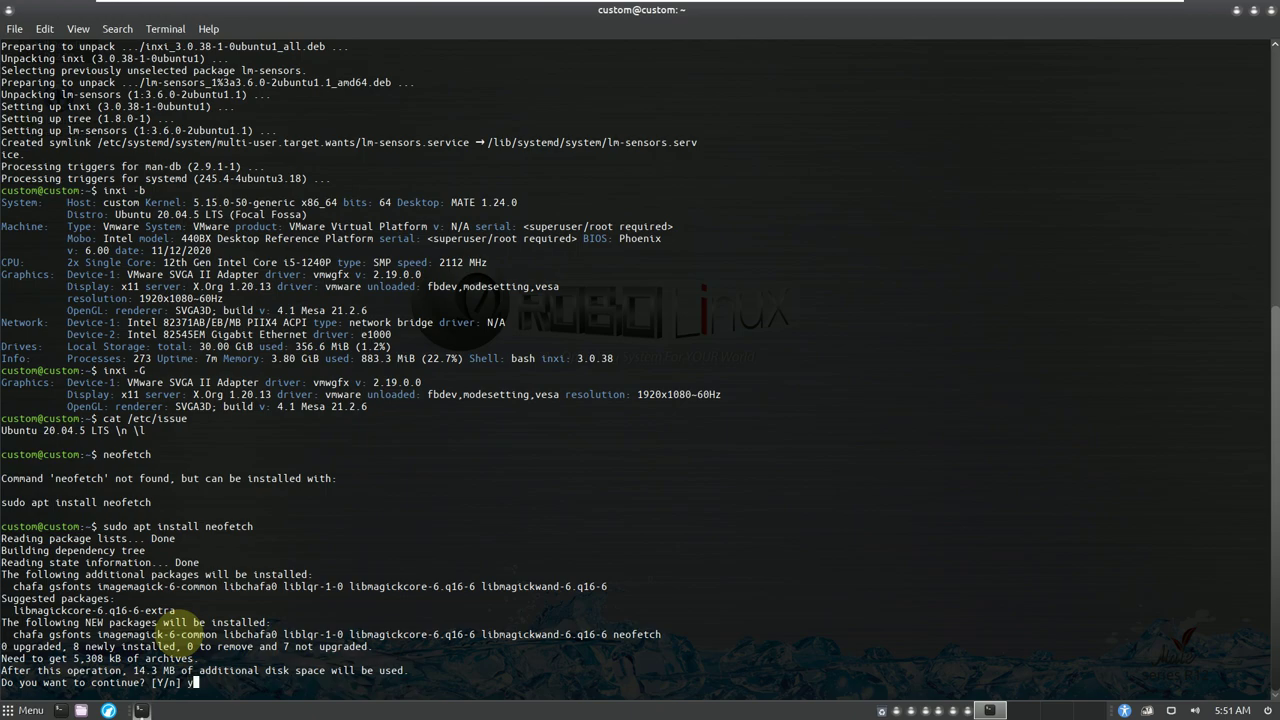
pyautogui.write('y')
pyautogui.press('Return')
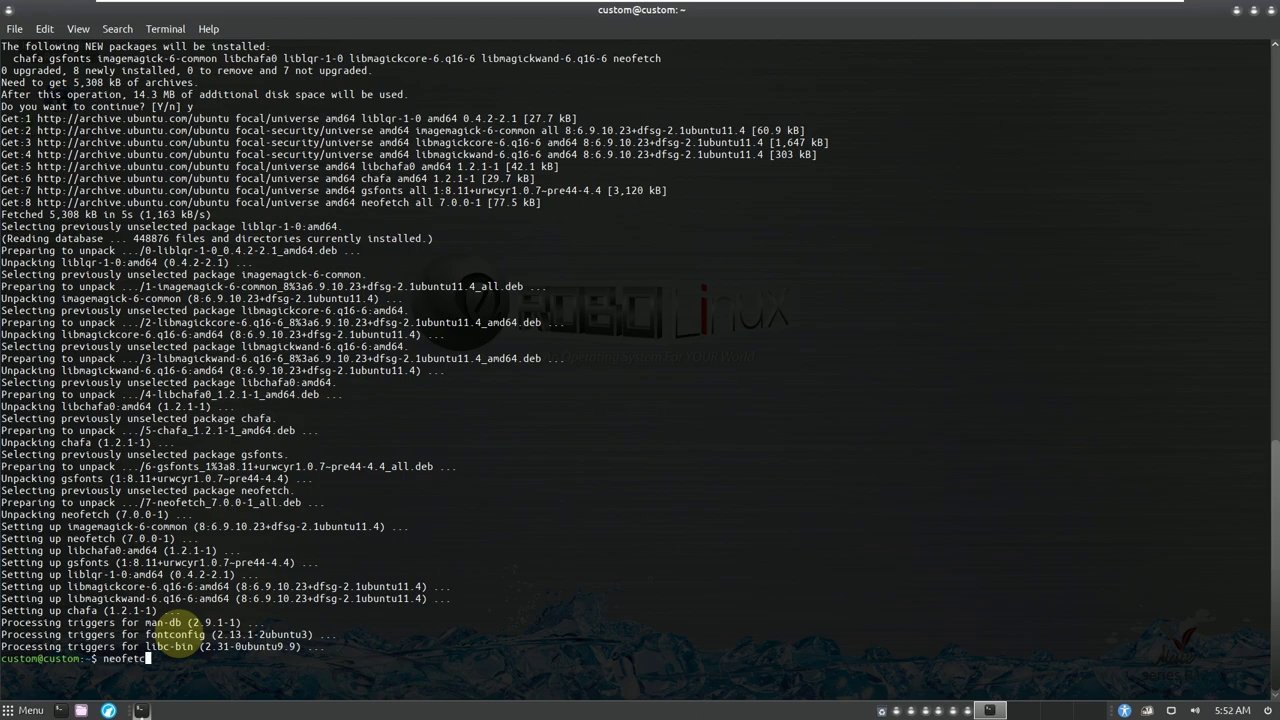
# Step: Run neofetch and highlight its system information output, clearing the selection at the end
pyautogui.press('Return')
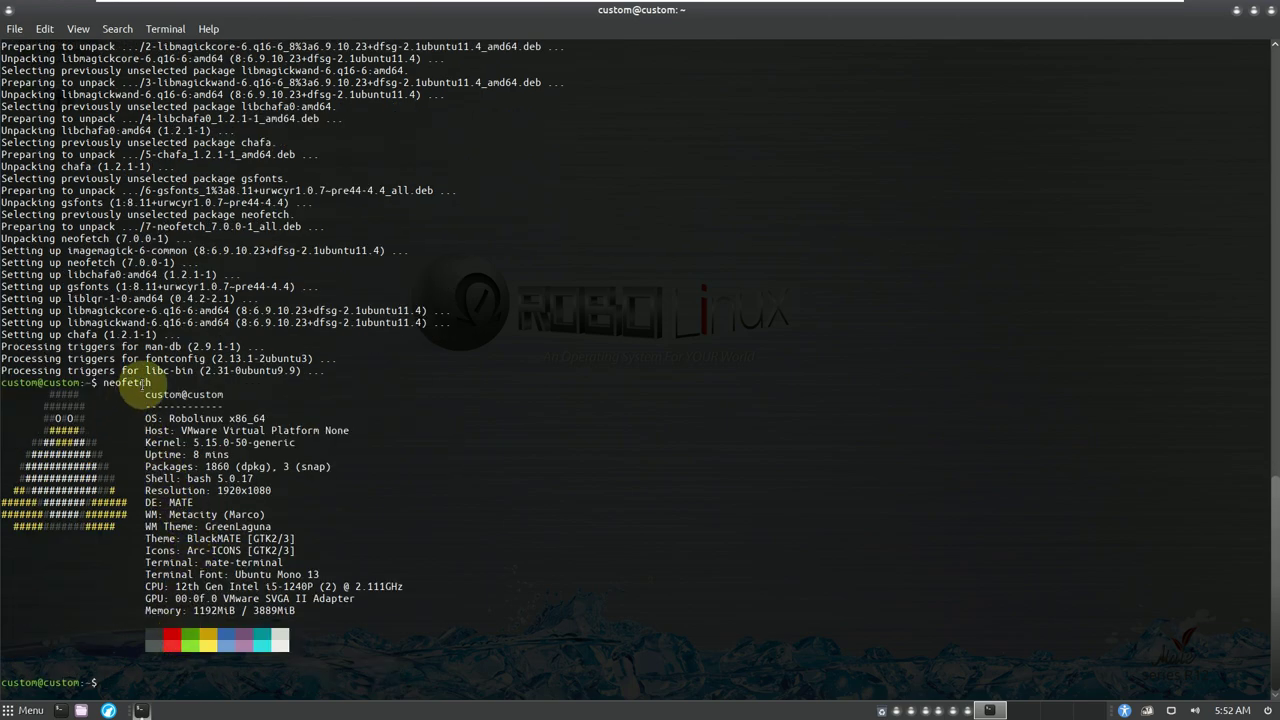
pyautogui.moveTo(150, 383); pyautogui.dragTo(396, 605)
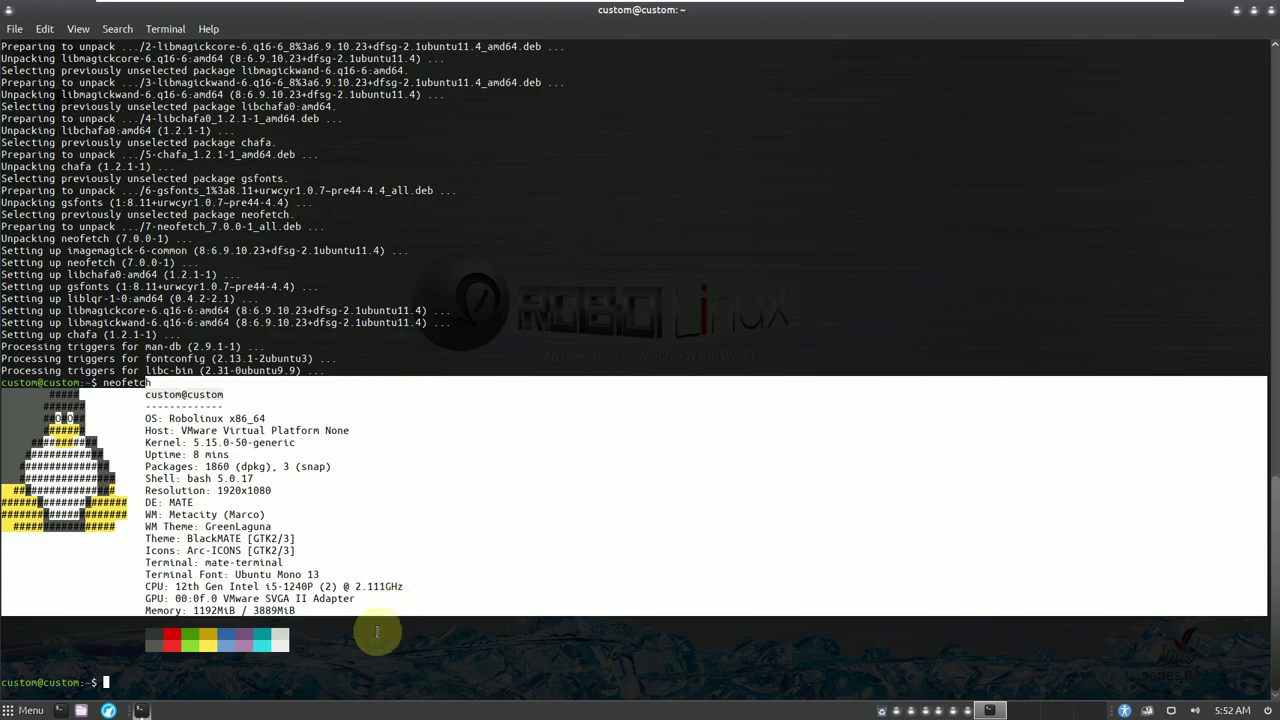
pyautogui.click(329, 680)
# Step: Start htop in the terminal and switch its process list to tree view
pyautogui.write('h')
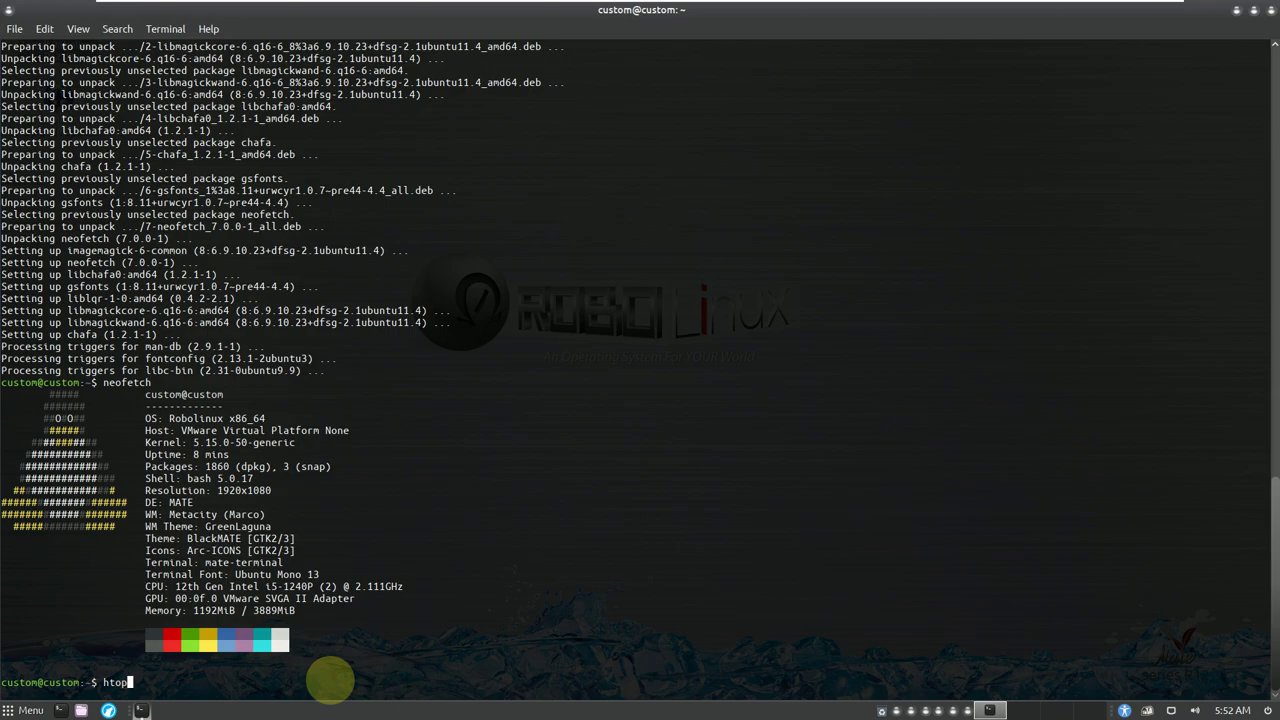
pyautogui.write('top')
pyautogui.press('Return')
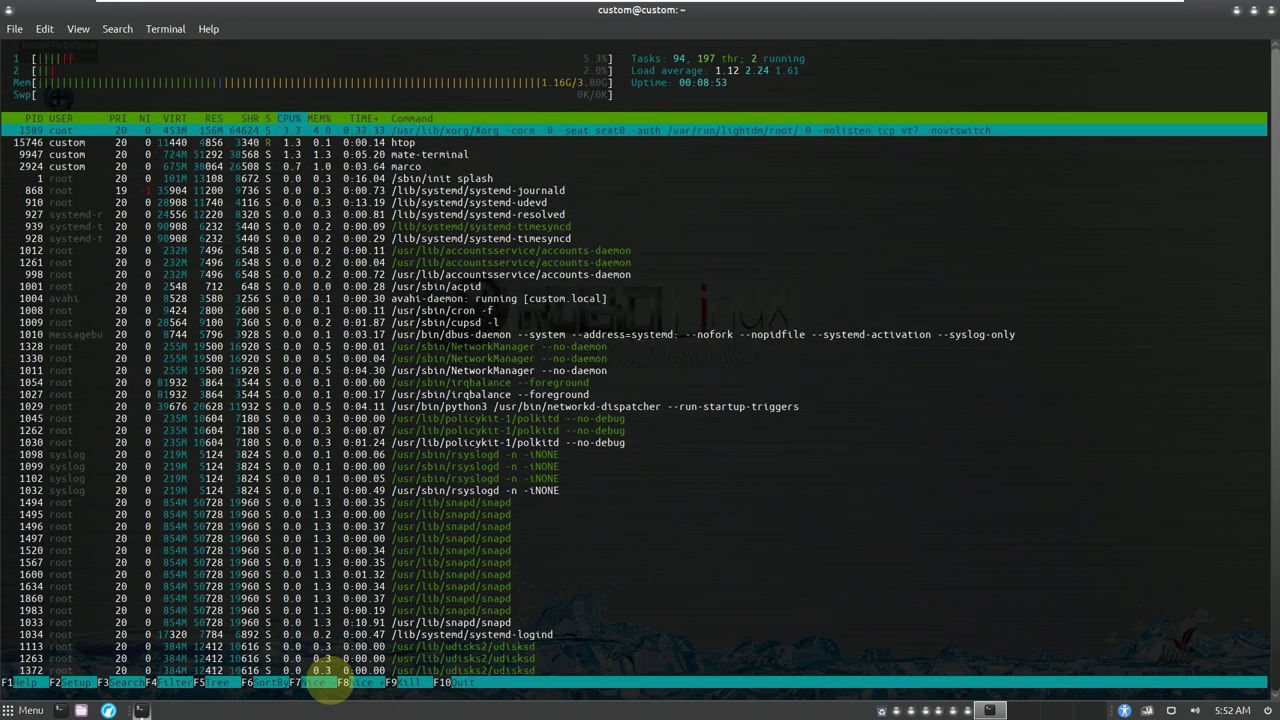
pyautogui.press('F5')
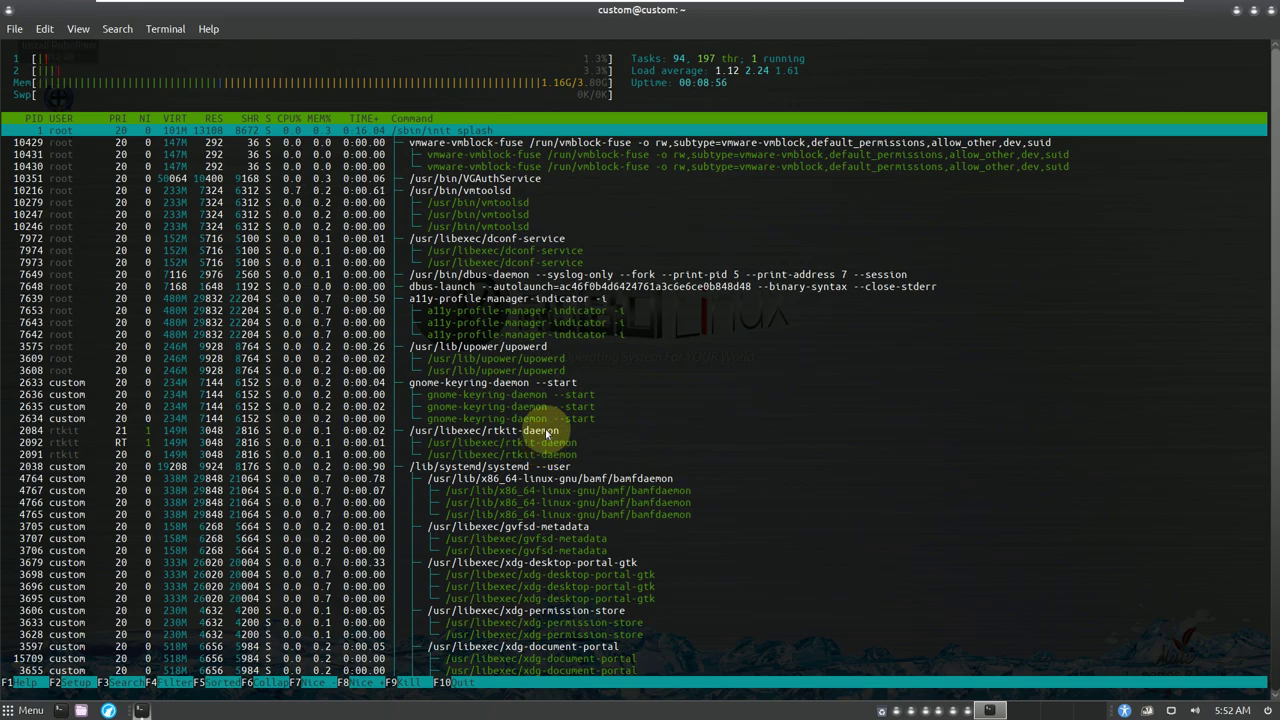
# Step: Page through the htop process tree to its end, and close the terminal with htop still running
pyautogui.press('pagedown')
pyautogui.press('pagedown')
pyautogui.press('pagedown')
pyautogui.press('pagedown')
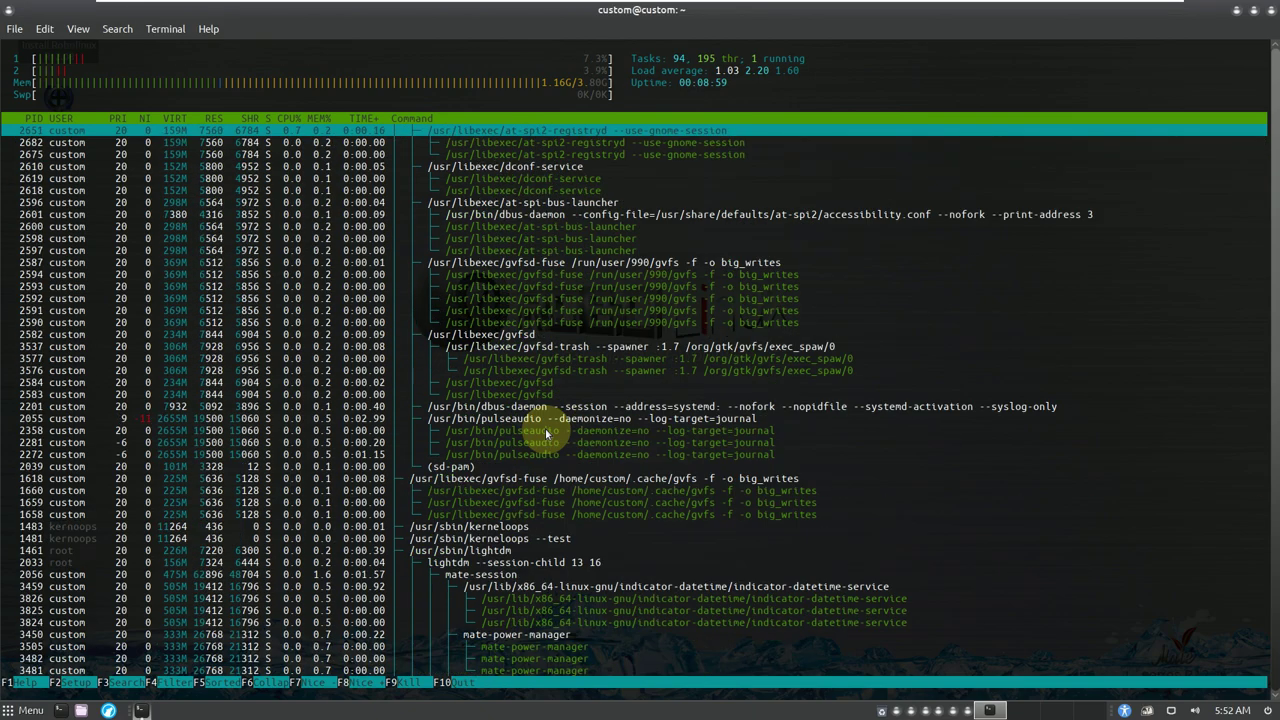
pyautogui.press('pagedown')
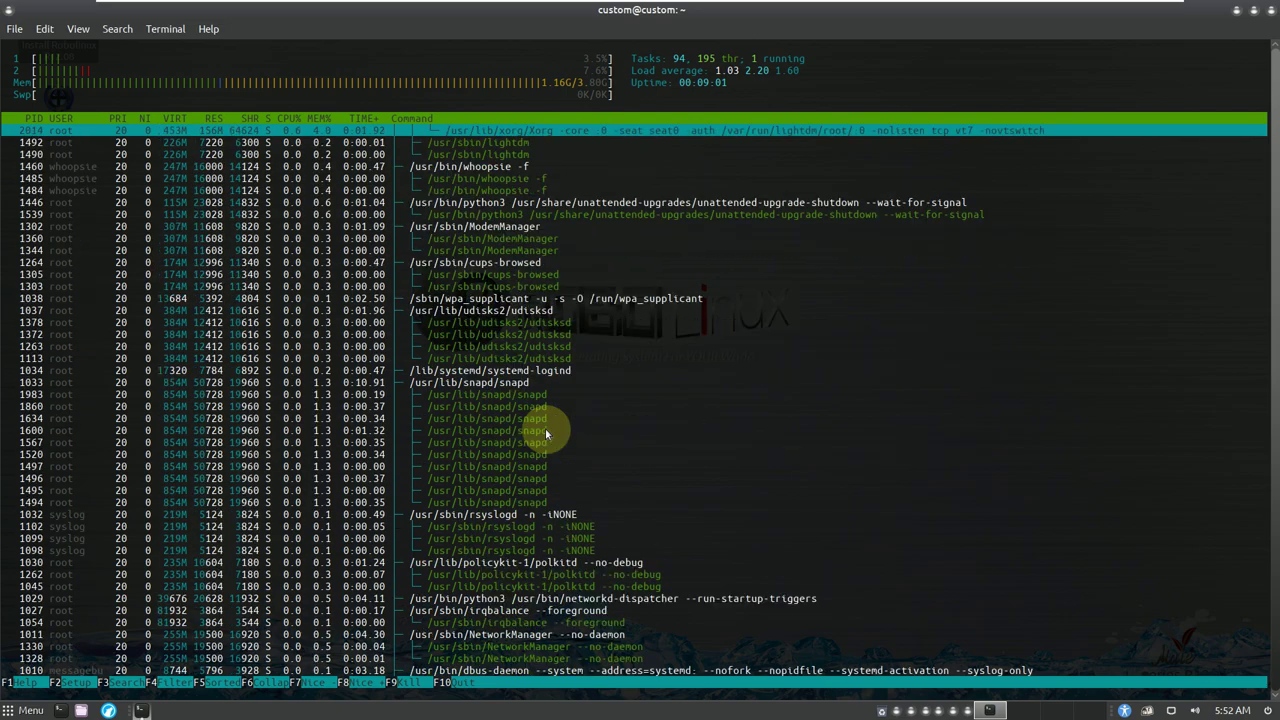
pyautogui.press('pagedown')
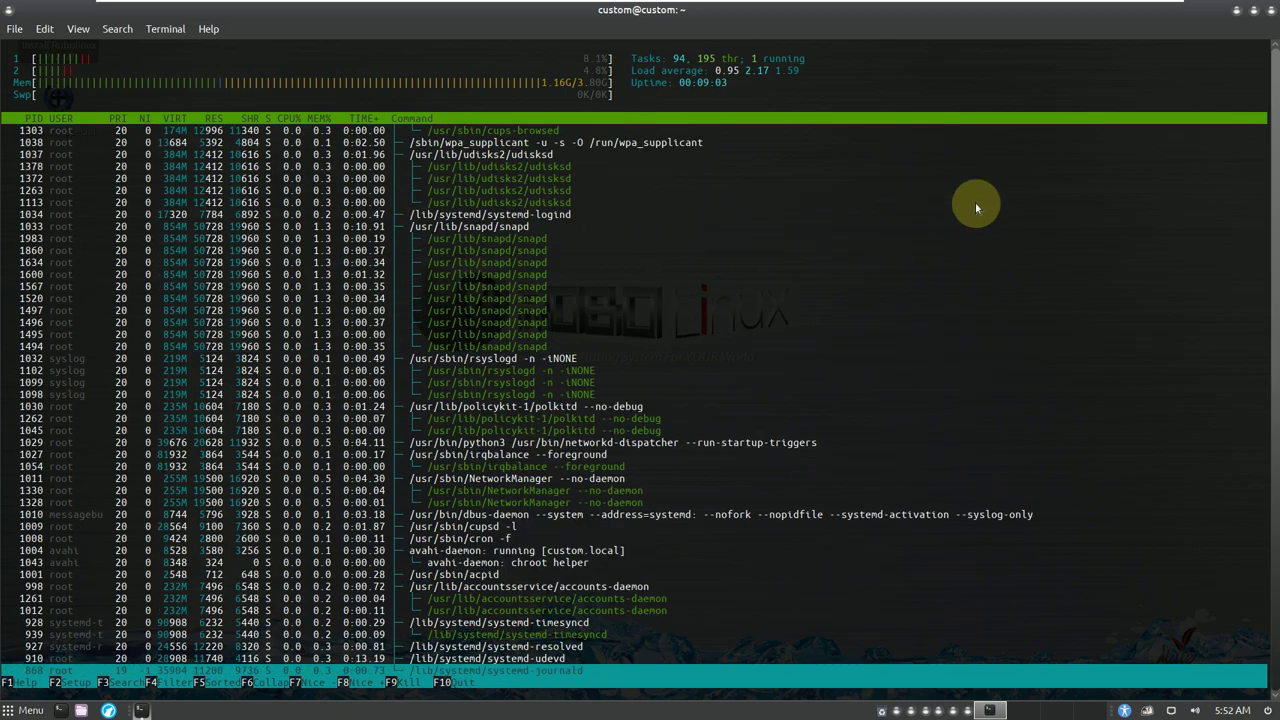
pyautogui.click(1272, 12)
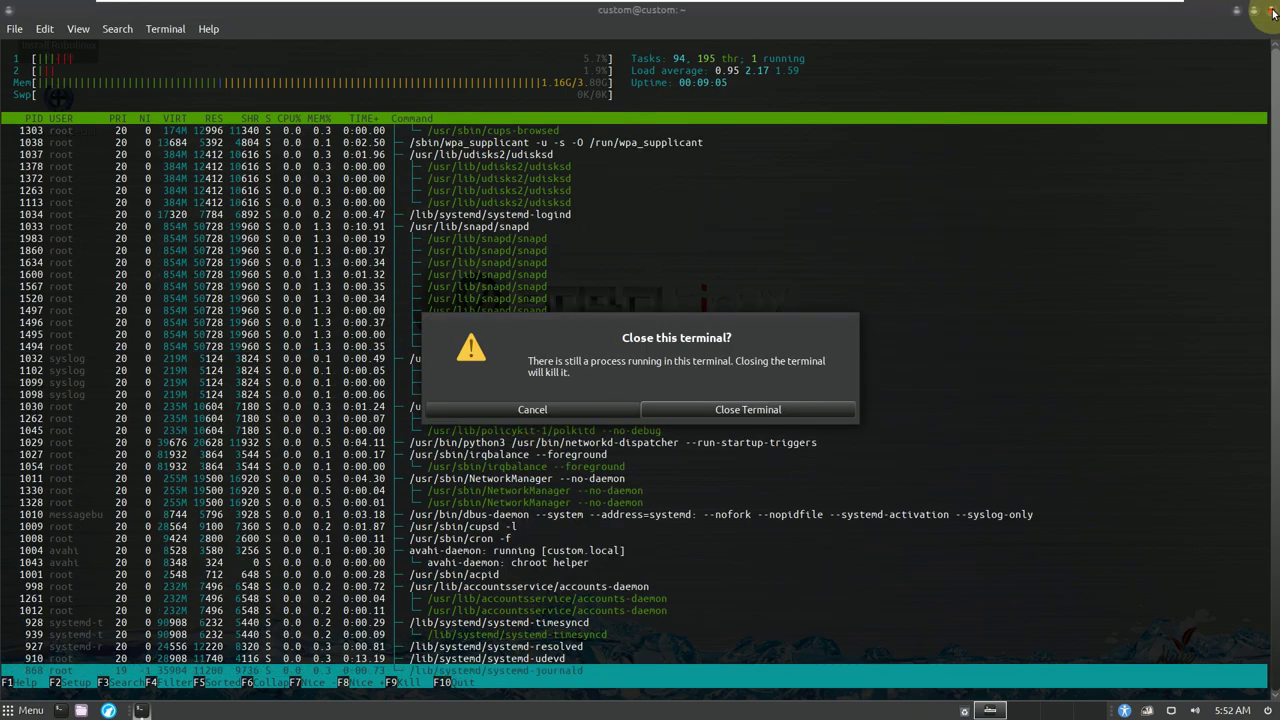
pyautogui.click(757, 418)
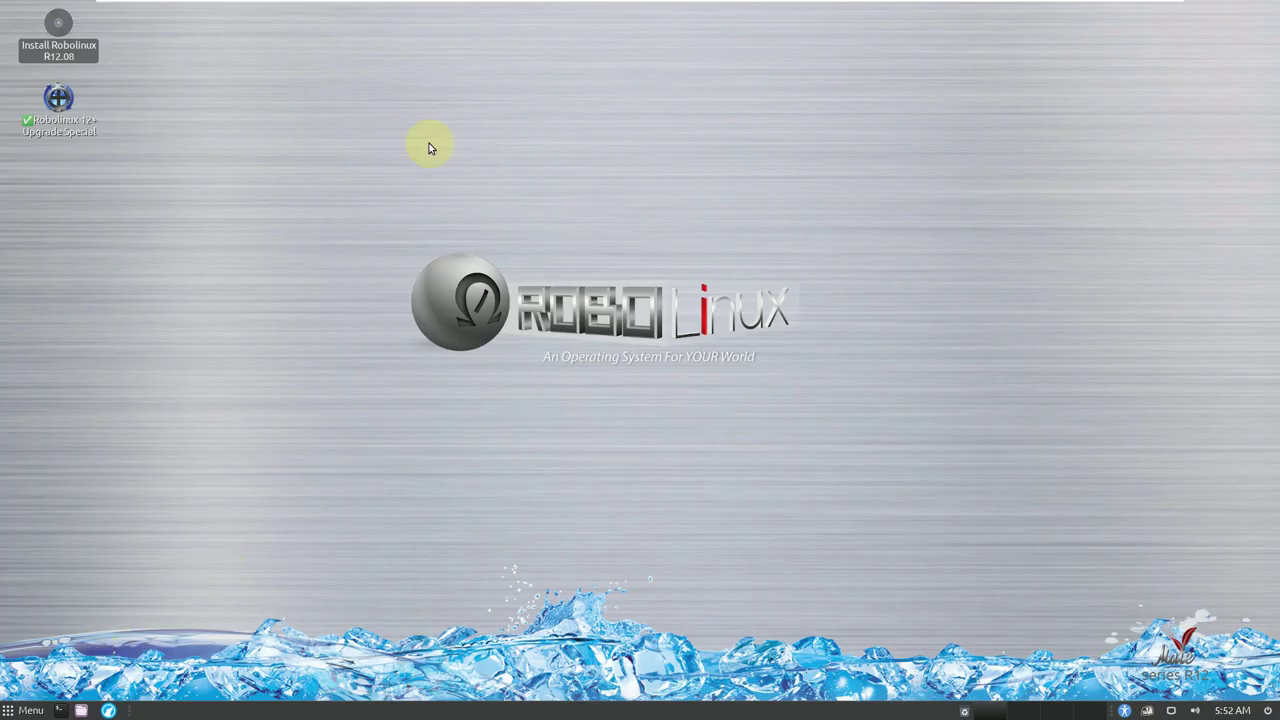
# Step: Set the desktop background to the snow-capped mountain and lake picture, after previewing the beach and jungle.jpg pictures
pyautogui.rightClick(429, 145)
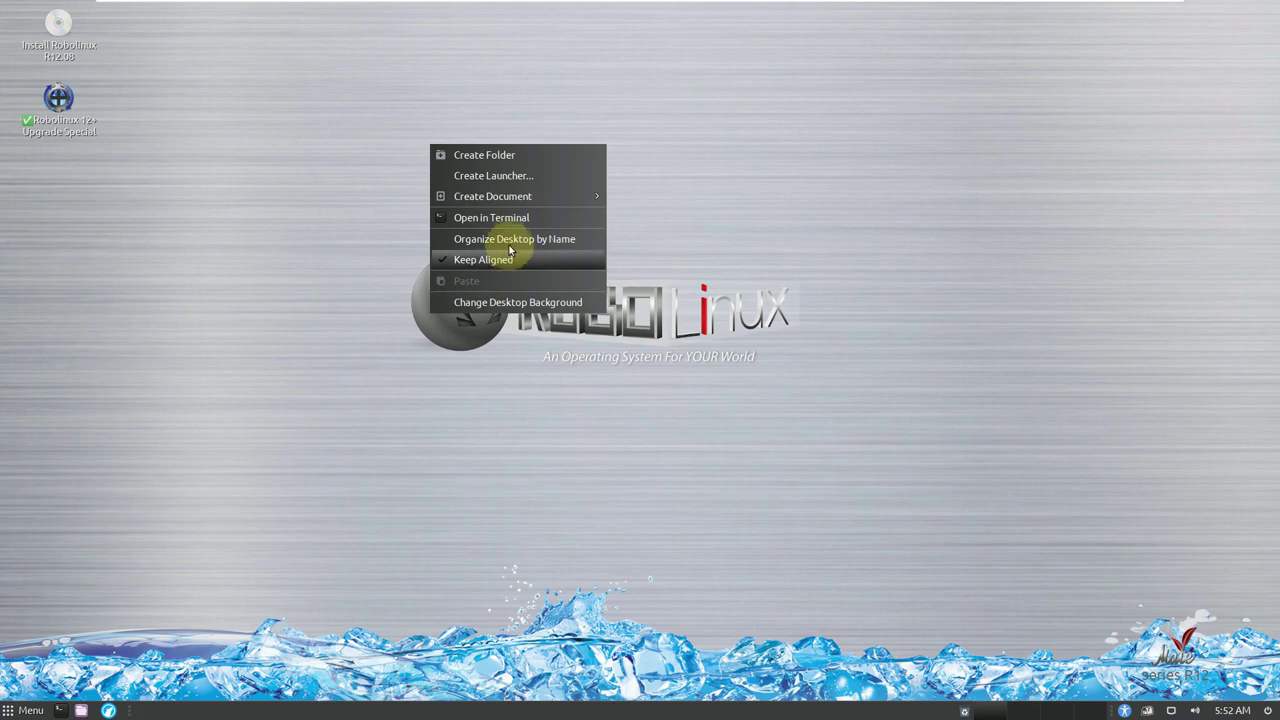
pyautogui.click(516, 302)
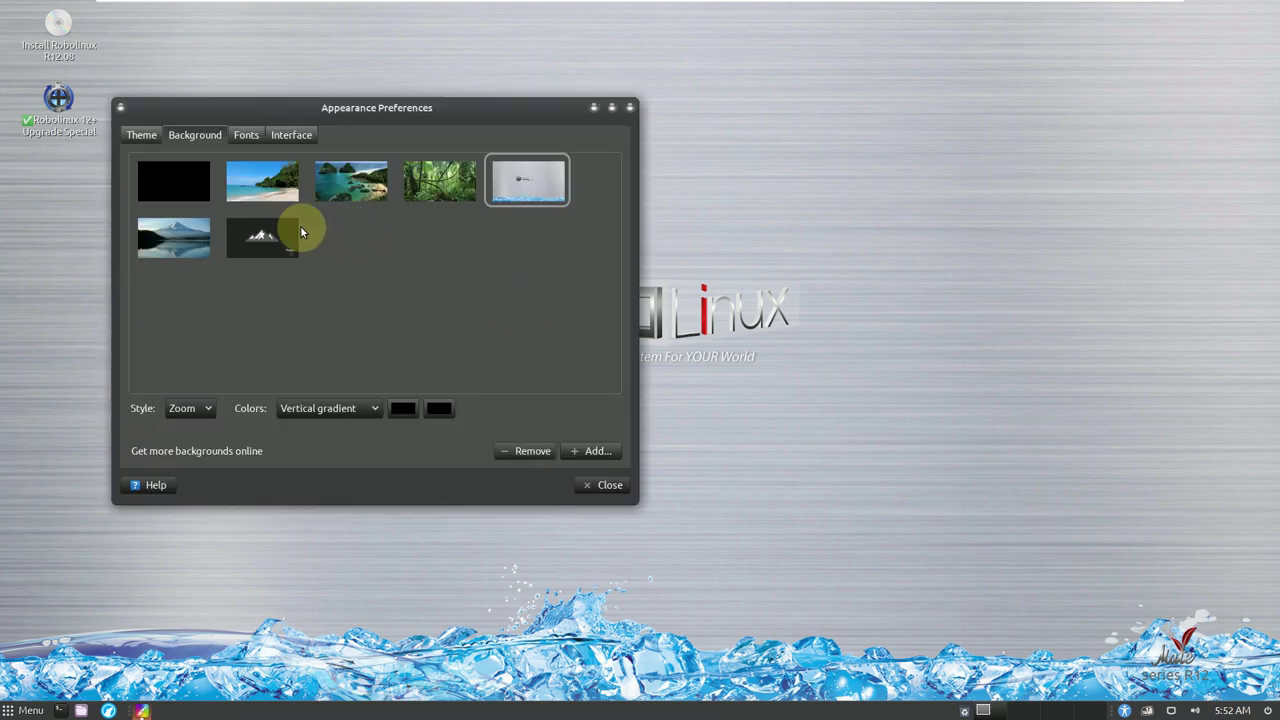
pyautogui.click(249, 190)
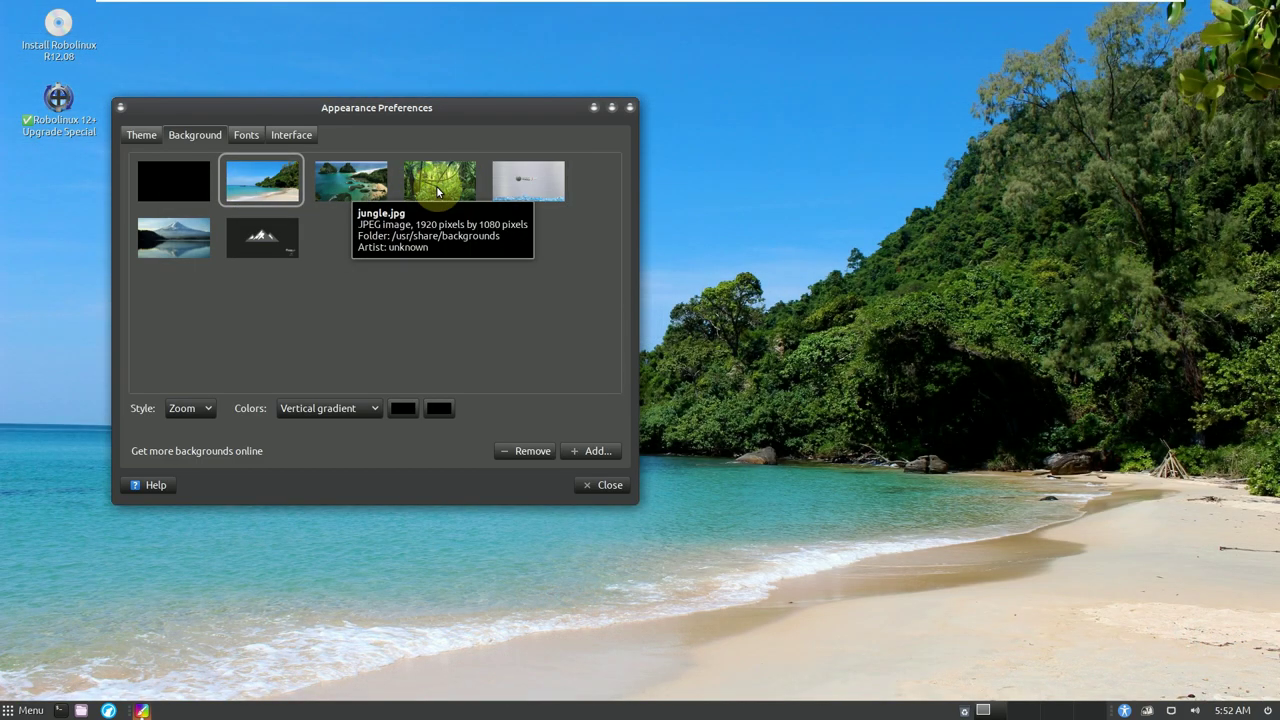
pyautogui.click(437, 191)
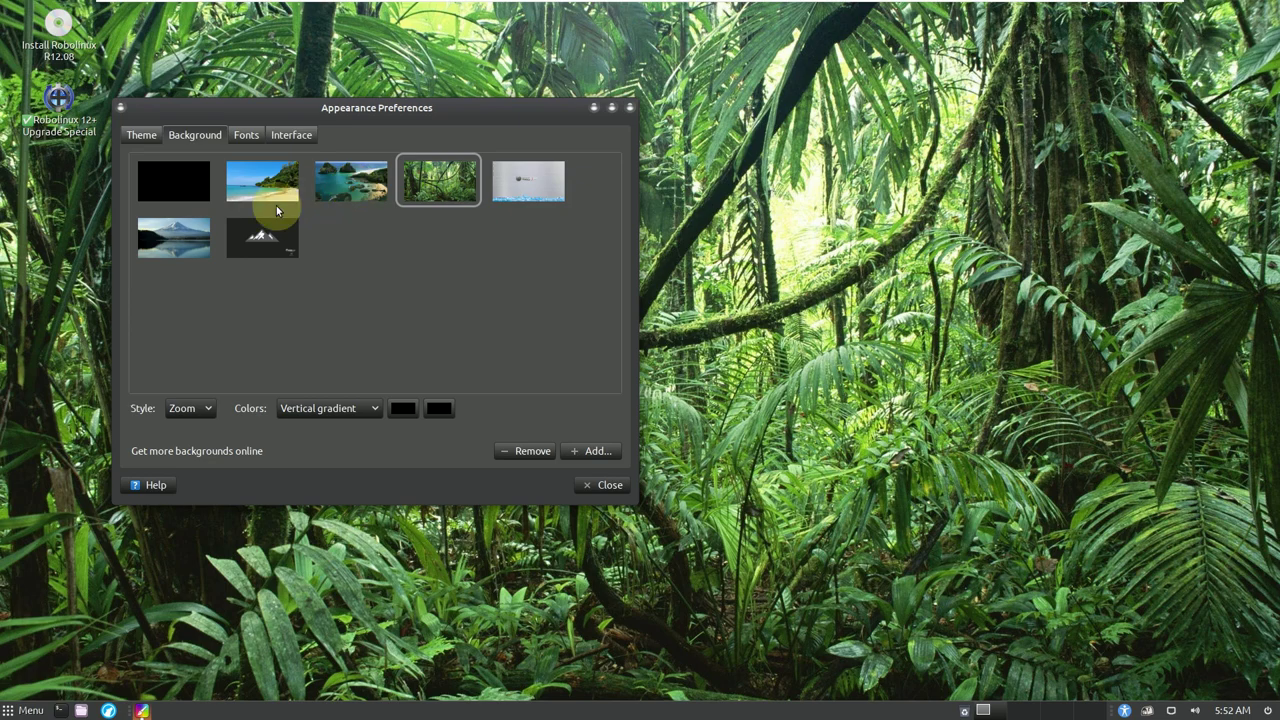
pyautogui.click(172, 249)
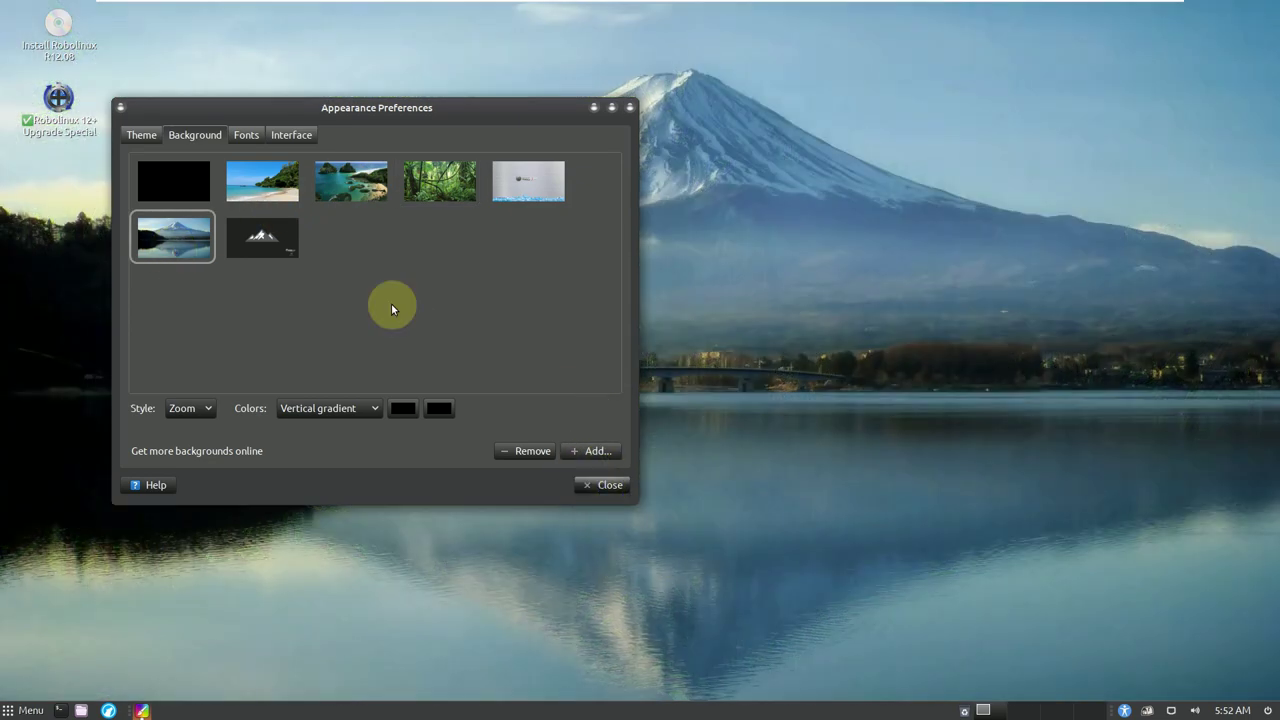
# Step: Review the Theme and Fonts settings in Appearance Preferences, and close the window without changing them
pyautogui.click(142, 138)
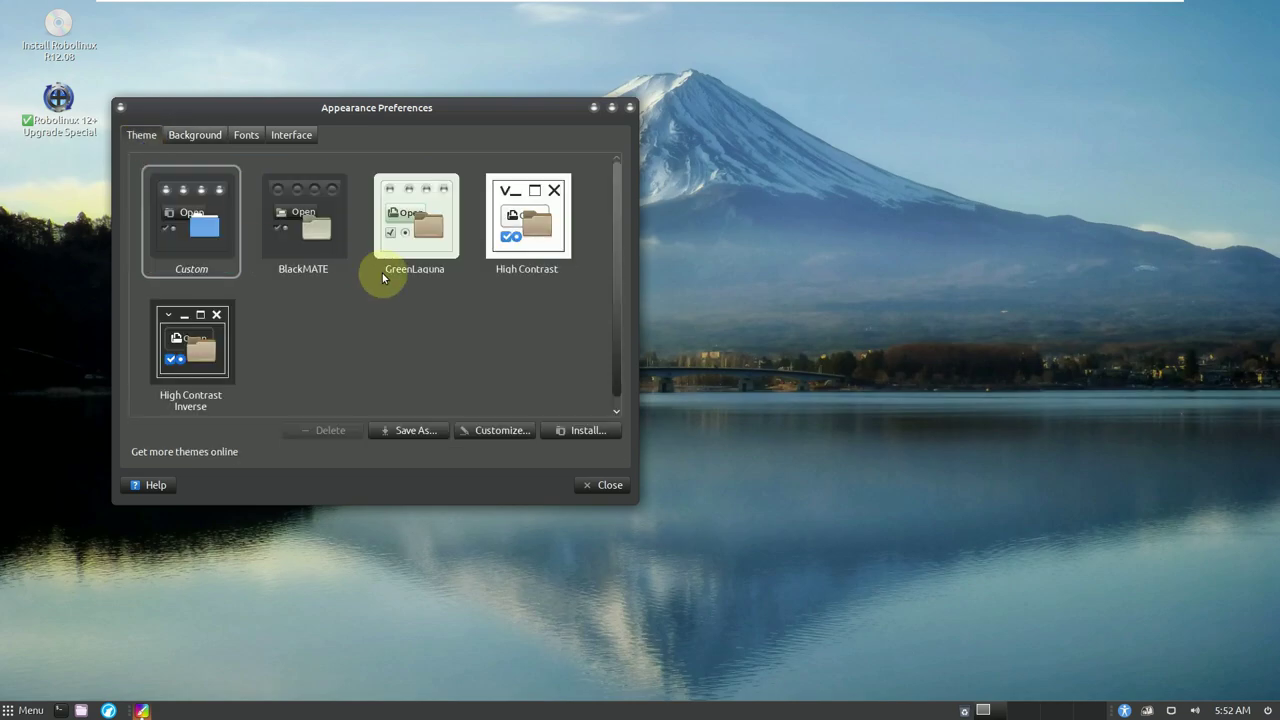
pyautogui.click(305, 142)
pyautogui.click(250, 136)
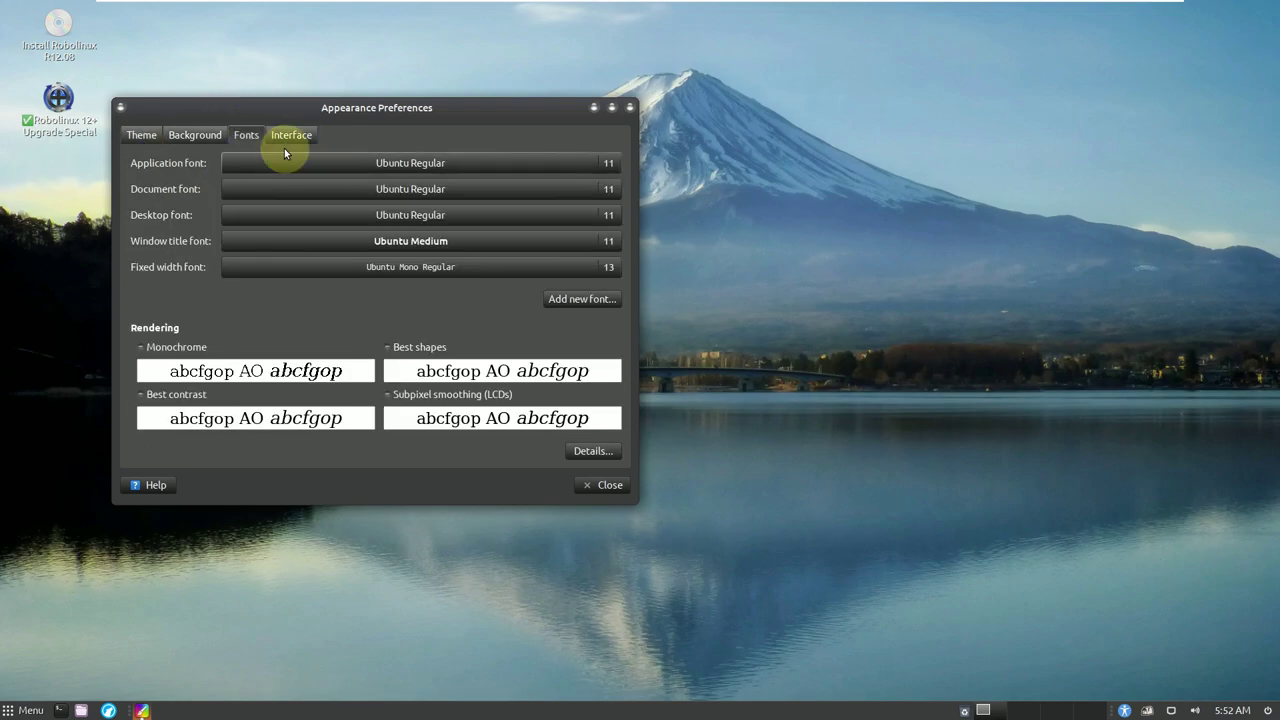
pyautogui.click(608, 486)
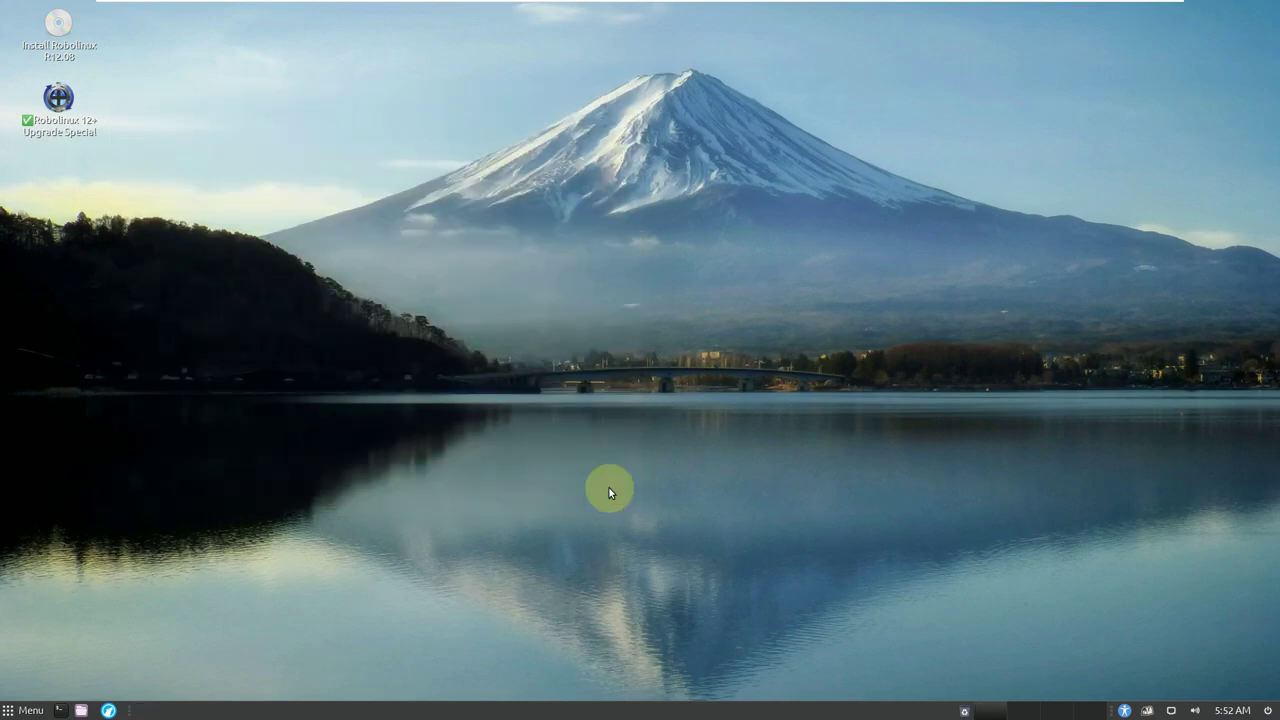
# Step: Look through the application categories in the main menu, dismiss it, and check the LibreWolf launcher on the panel
pyautogui.click(33, 711)
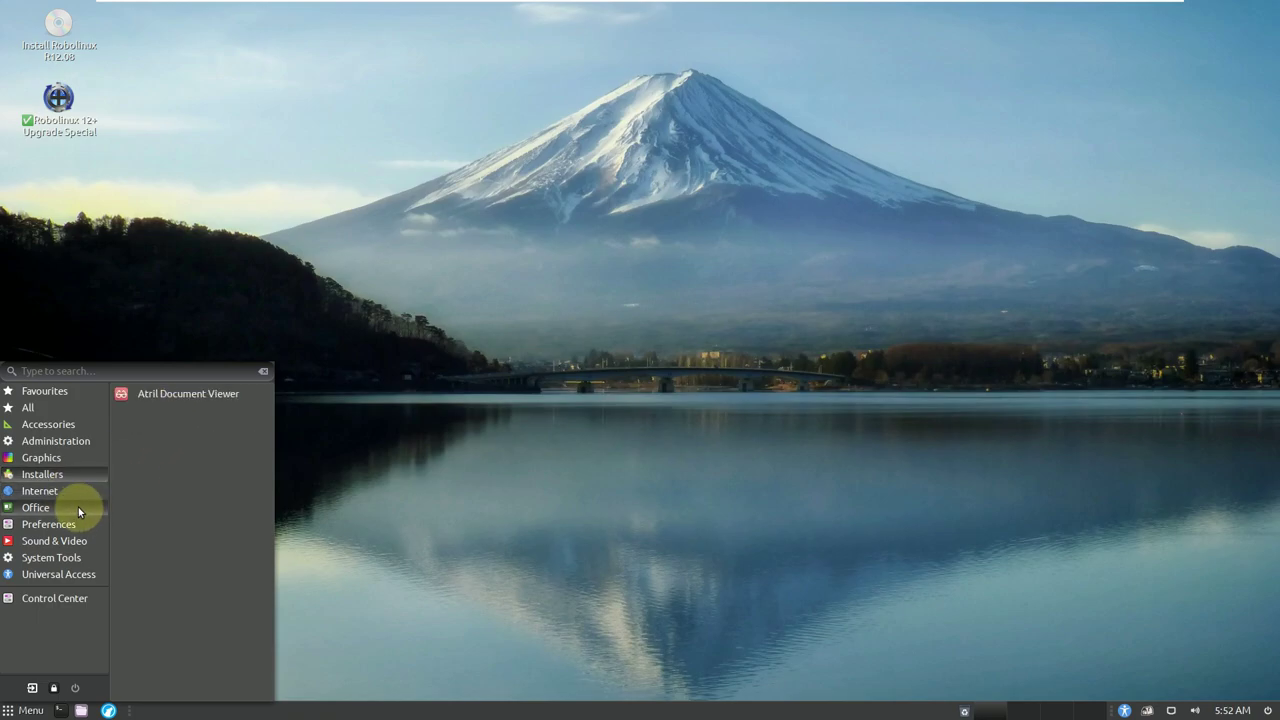
pyautogui.click(418, 494)
pyautogui.click(110, 709)
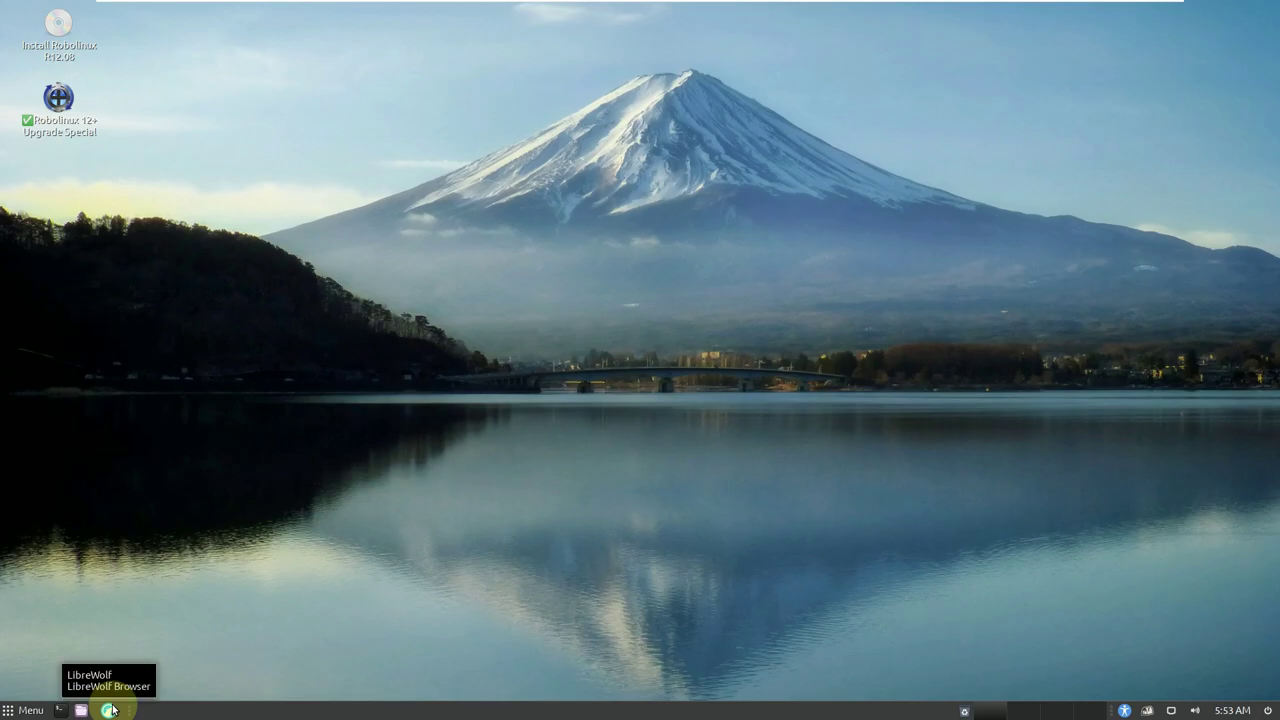
# Step: View the About information of the MATE Panel and close it
pyautogui.rightClick(220, 711)
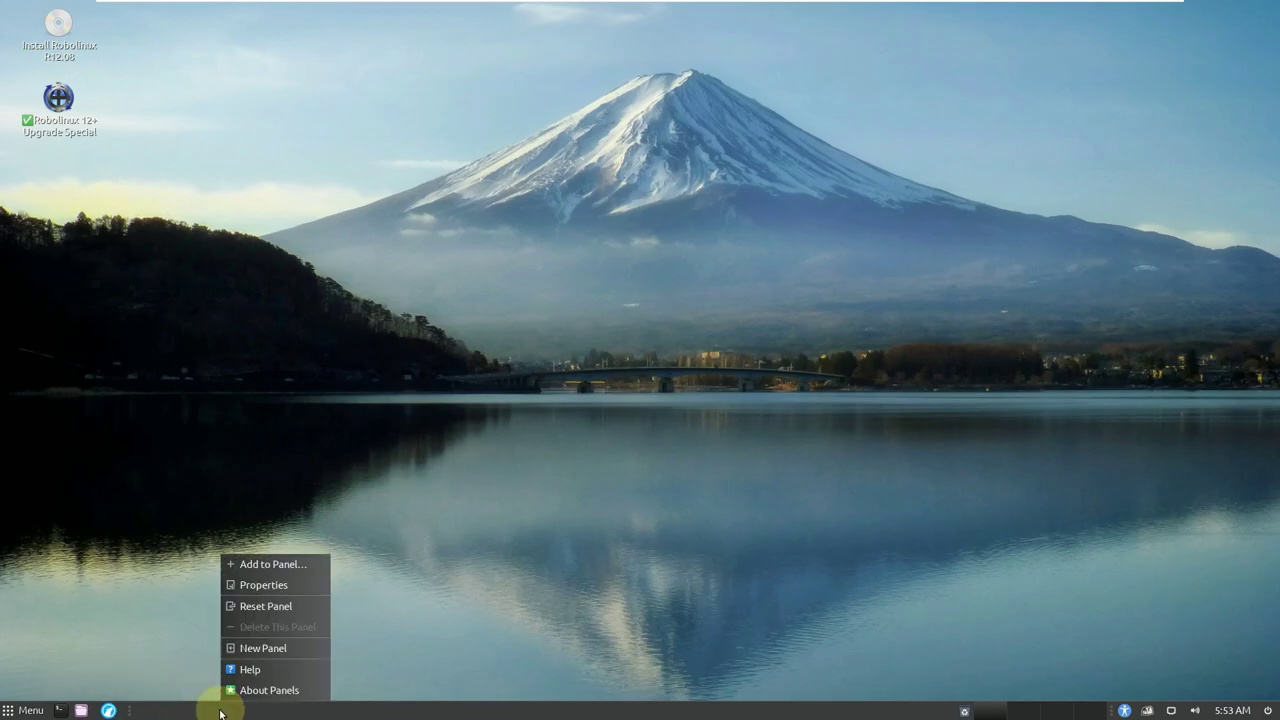
pyautogui.click(257, 690)
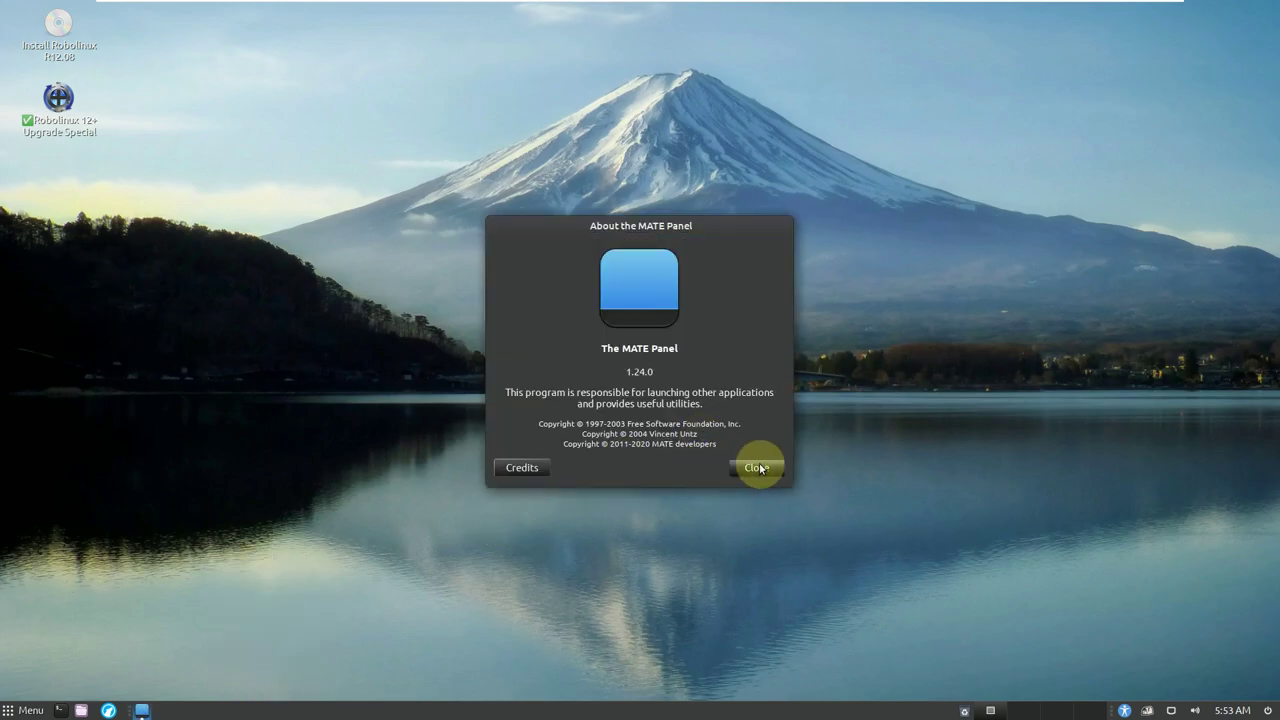
pyautogui.click(756, 467)
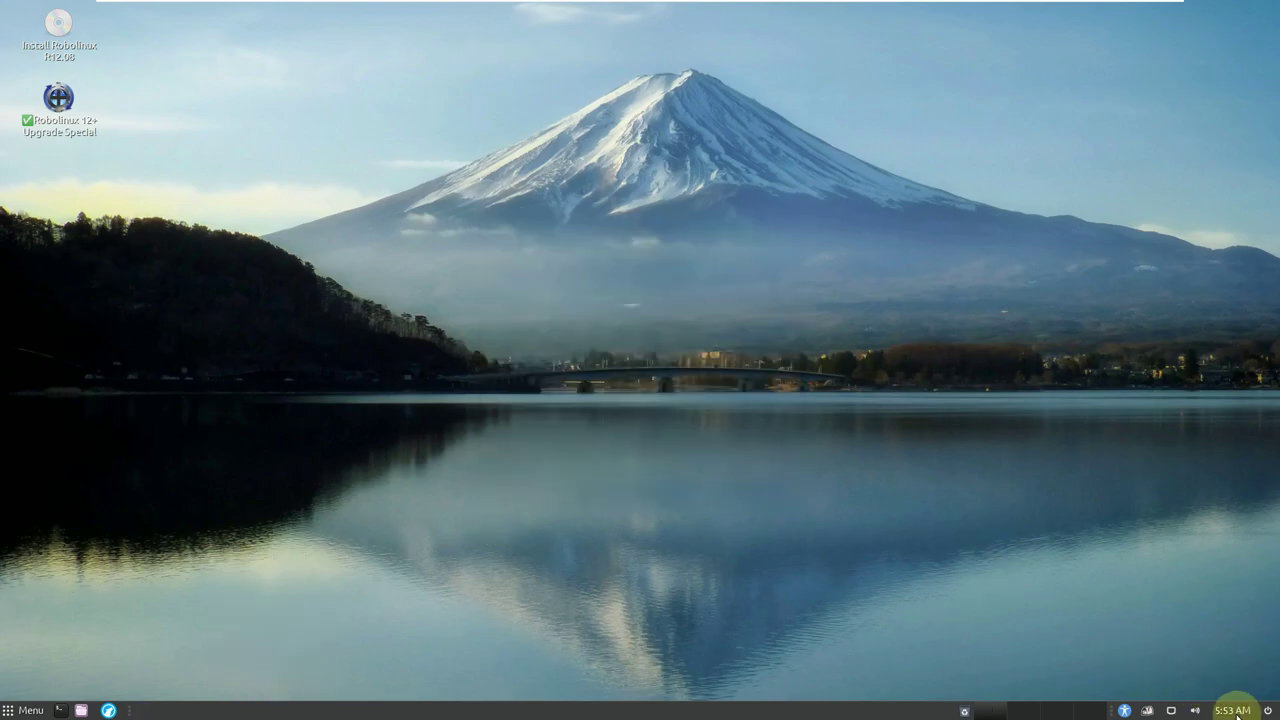
# Step: Try to view the About This Computer information, and launch the LibreWolf browser
pyautogui.click(1269, 709)
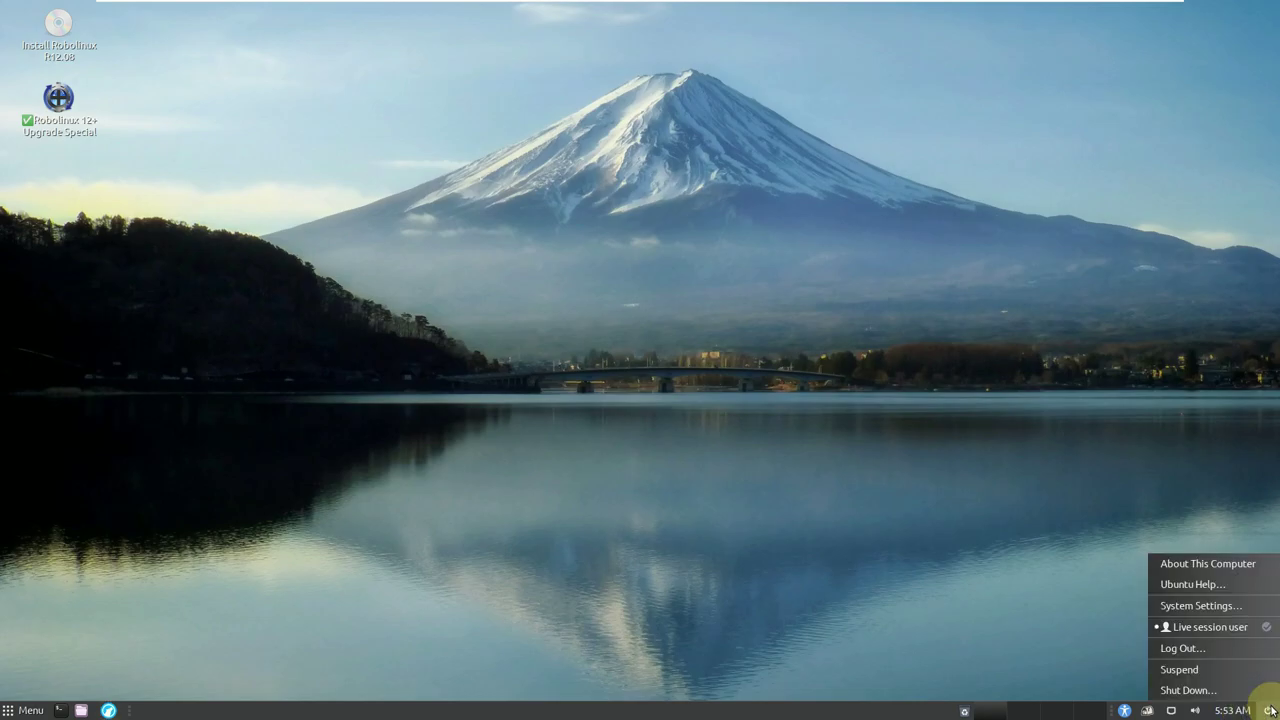
pyautogui.click(1214, 563)
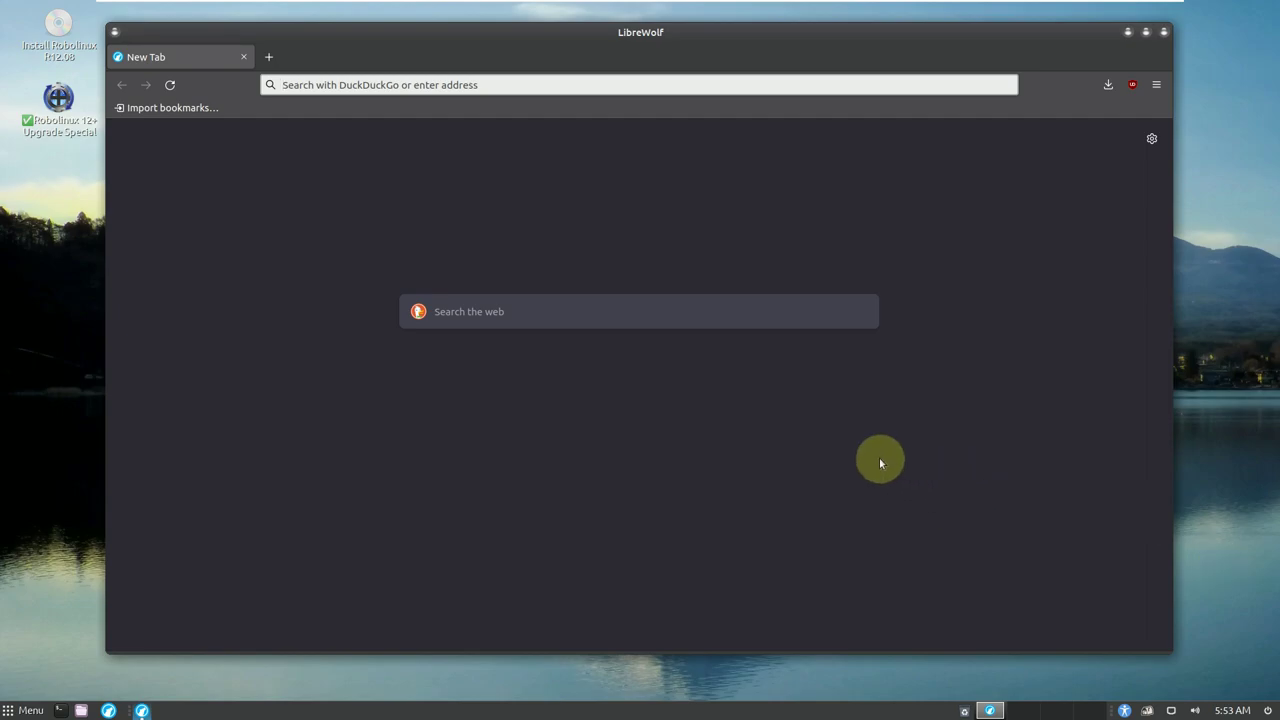
pyautogui.click(1268, 710)
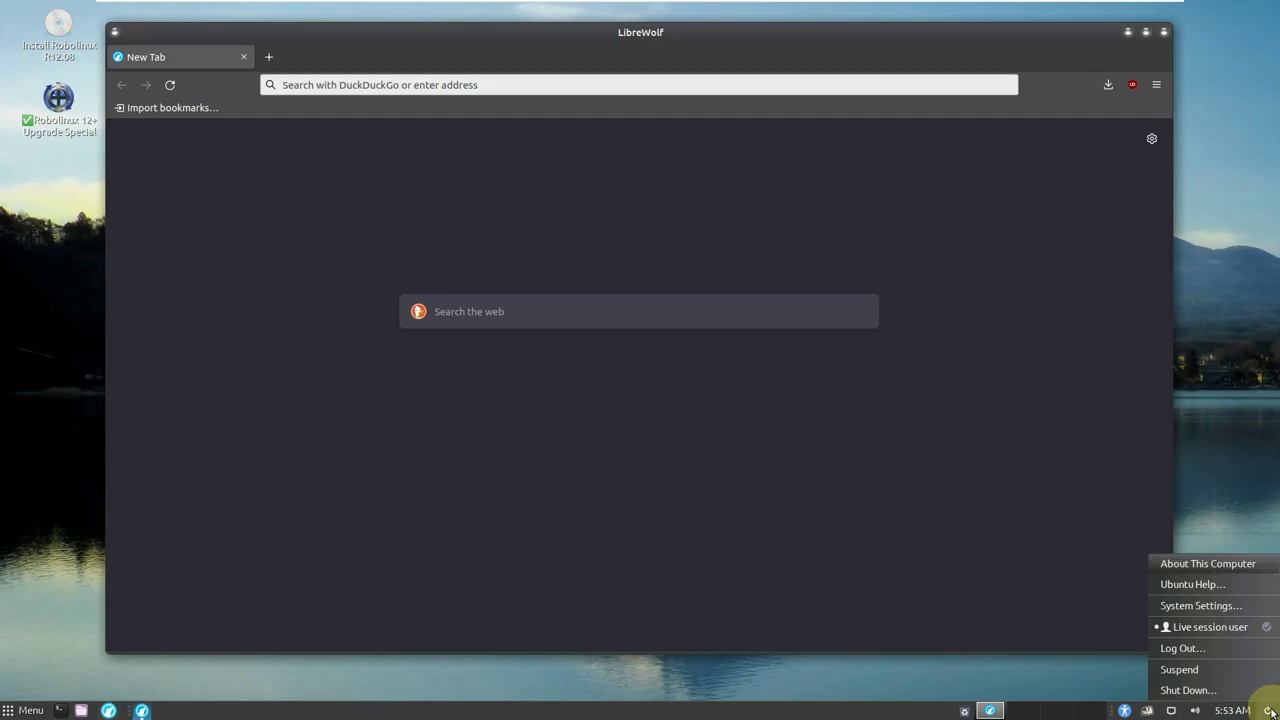
pyautogui.click(1170, 566)
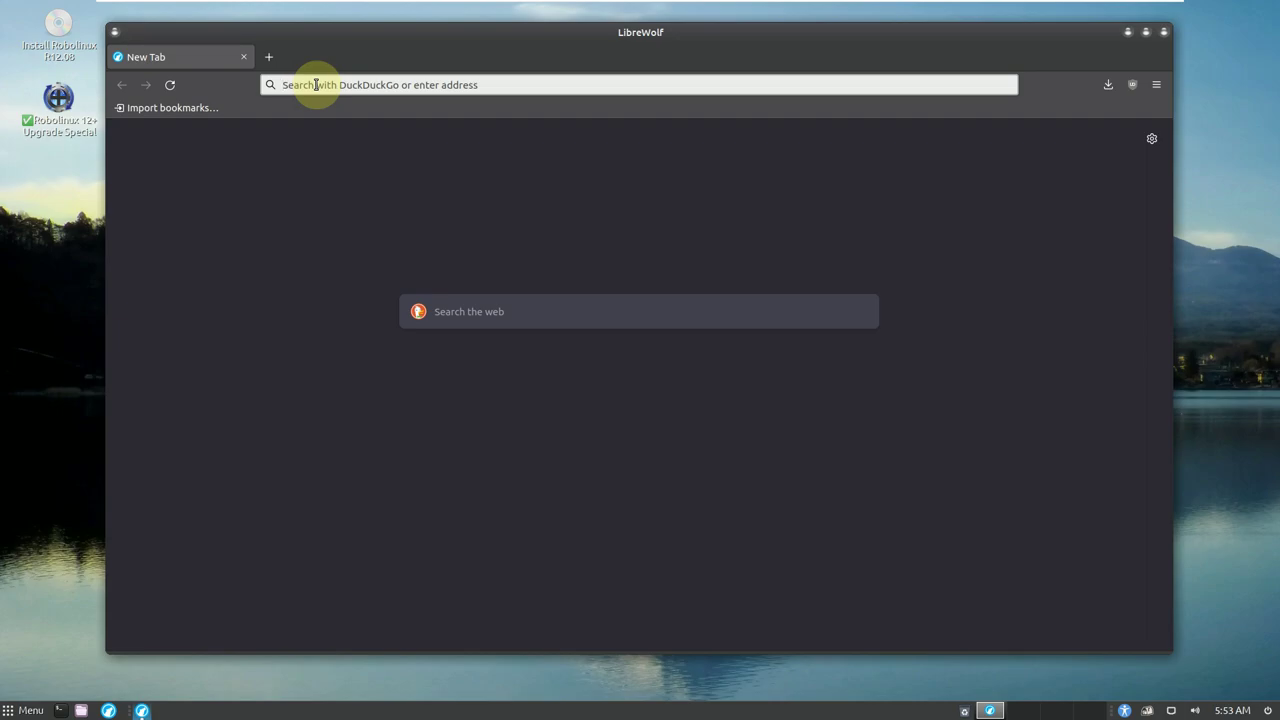
# Step: Search the web for "robolinux" with DuckDuckGo
pyautogui.write('robo')
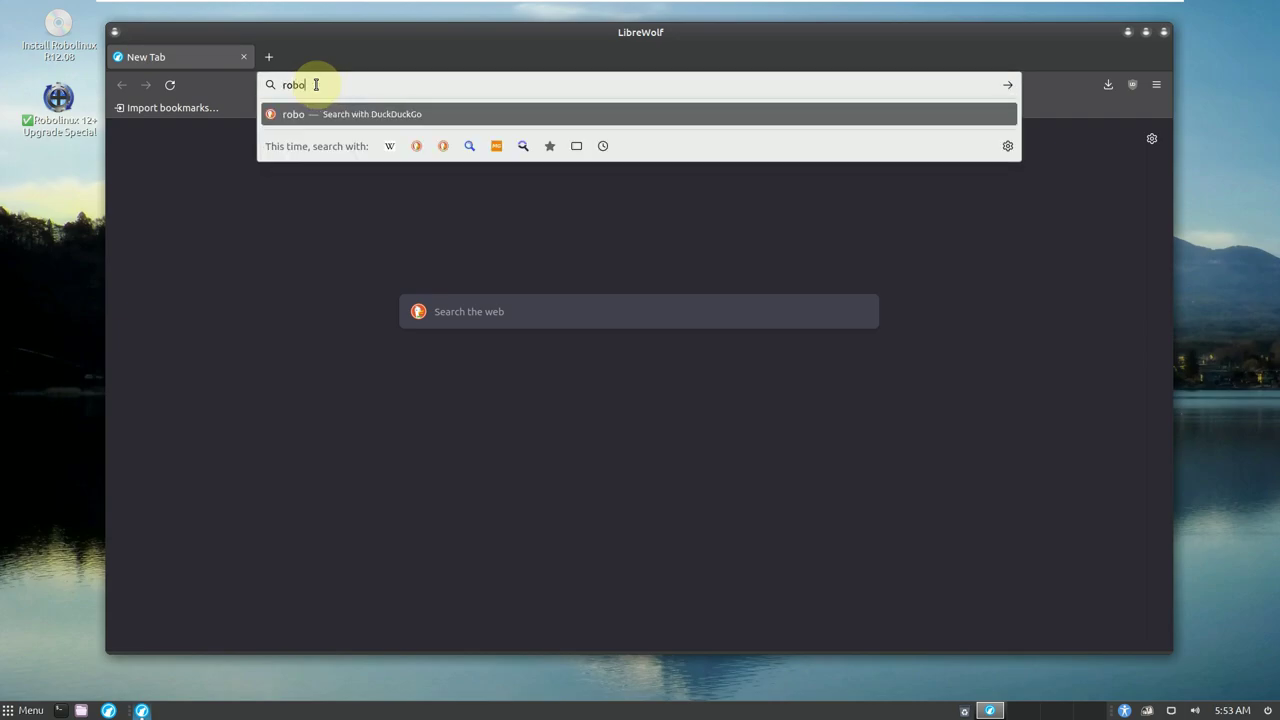
pyautogui.write('linux')
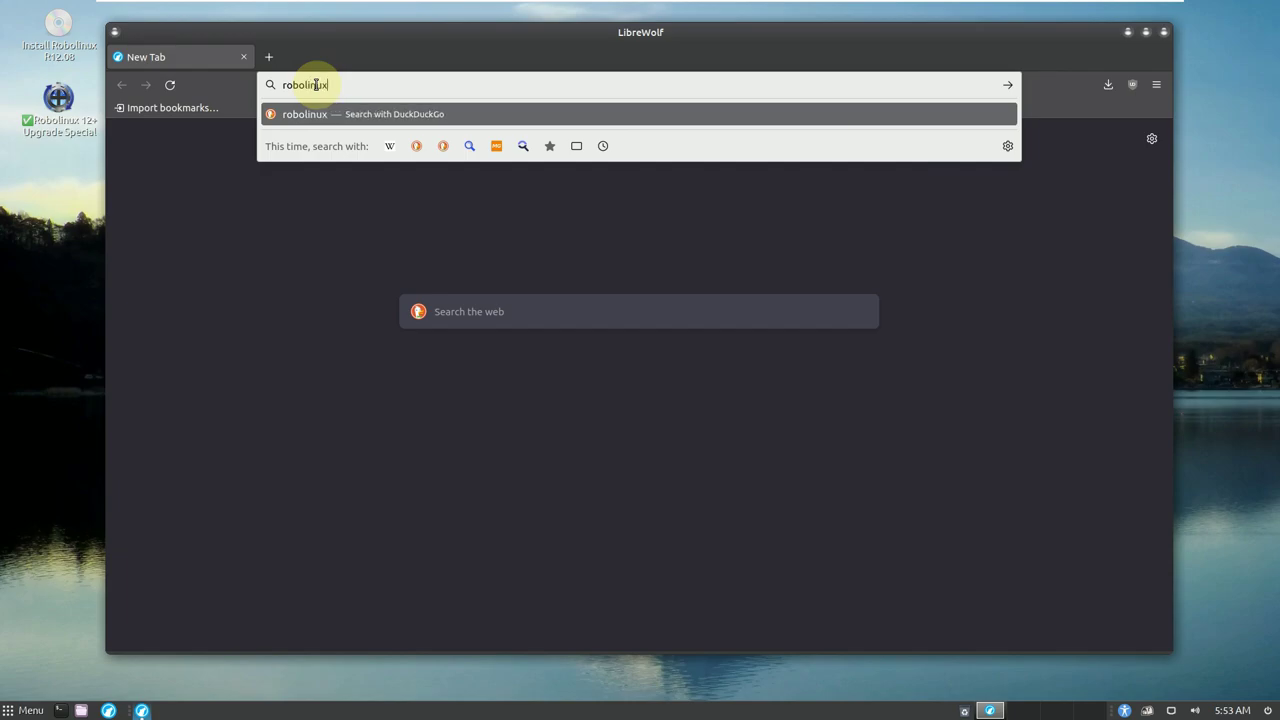
pyautogui.press('Return')
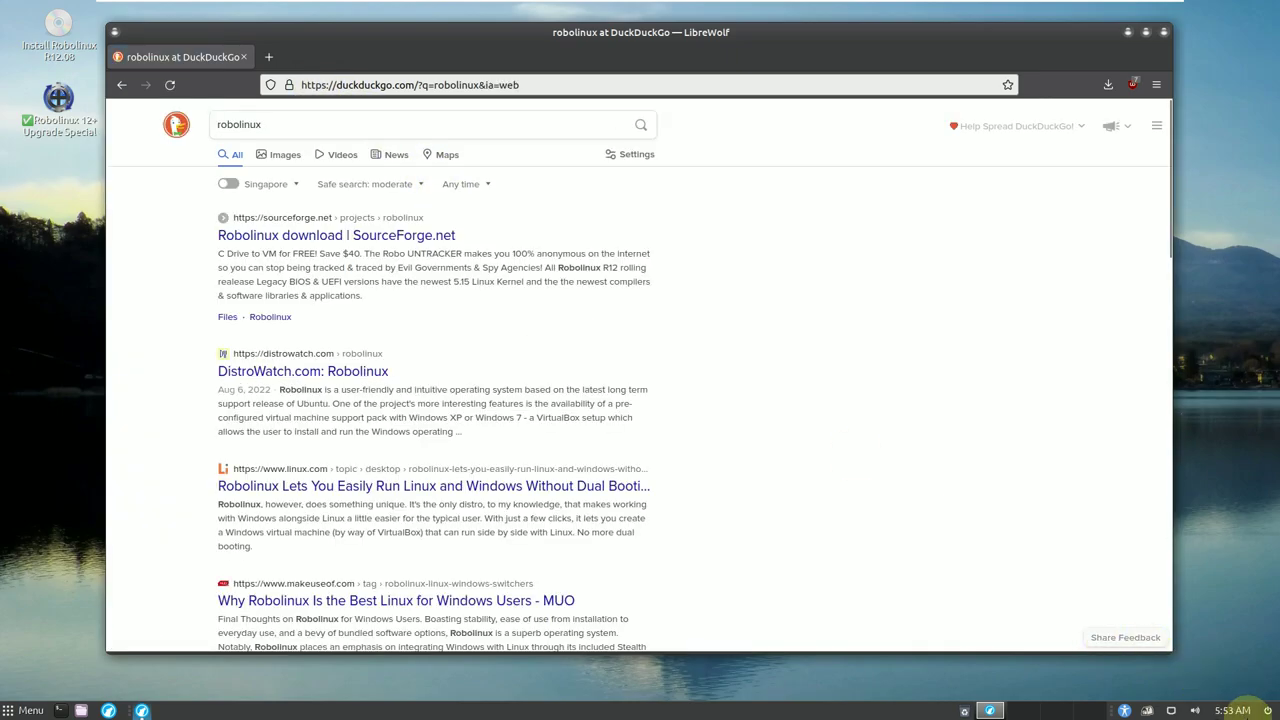
# Step: Check the calendar, sound and network indicators on the panel, dismissing each without changing anything
pyautogui.click(1233, 711)
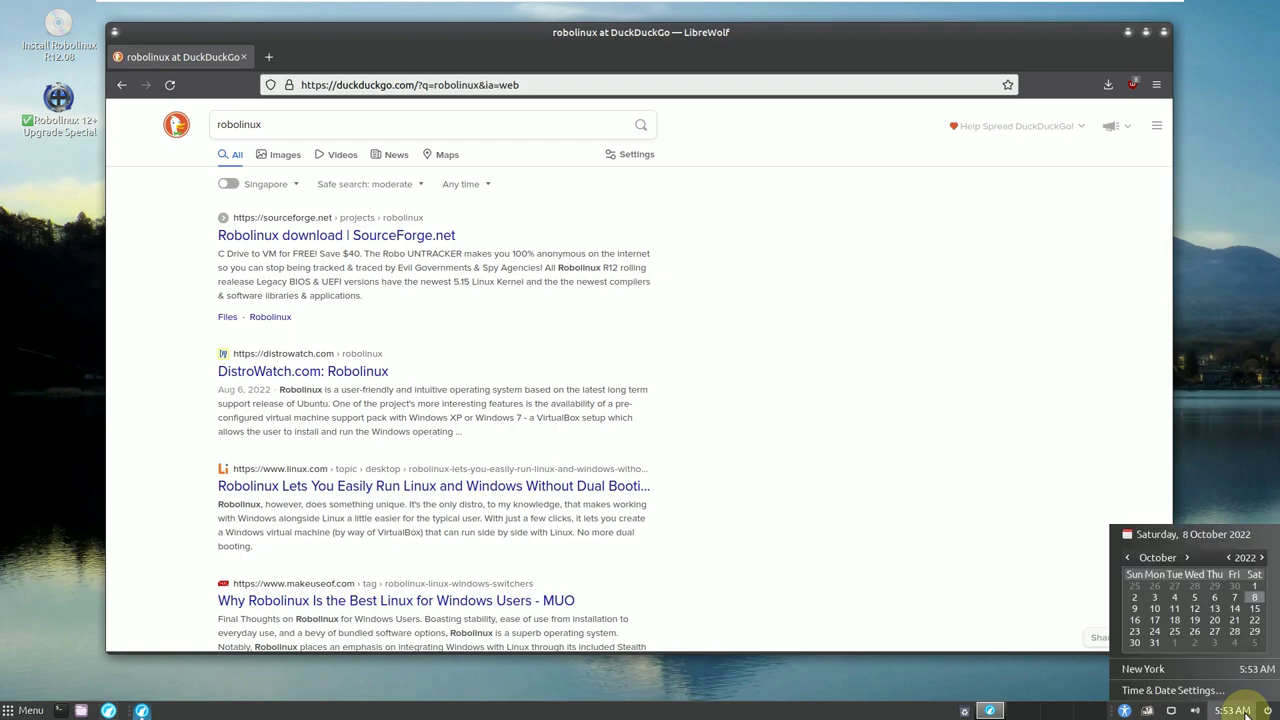
pyautogui.click(1245, 712)
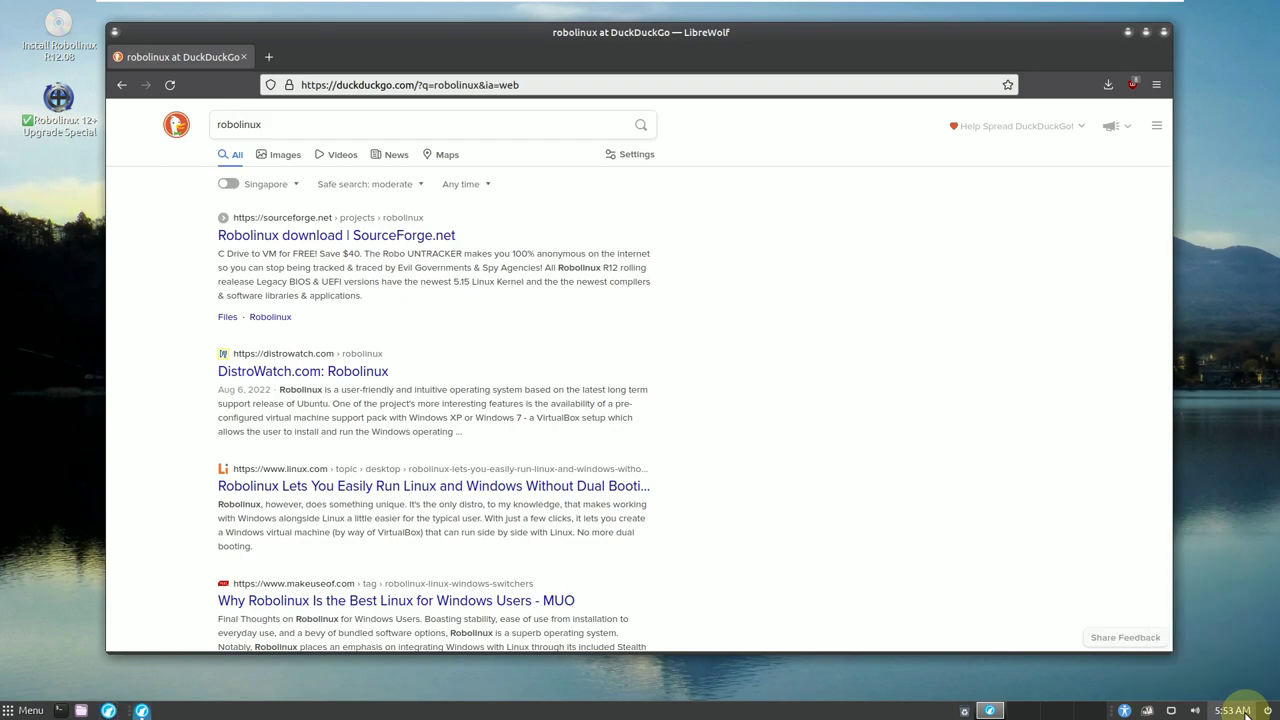
pyautogui.click(1195, 710)
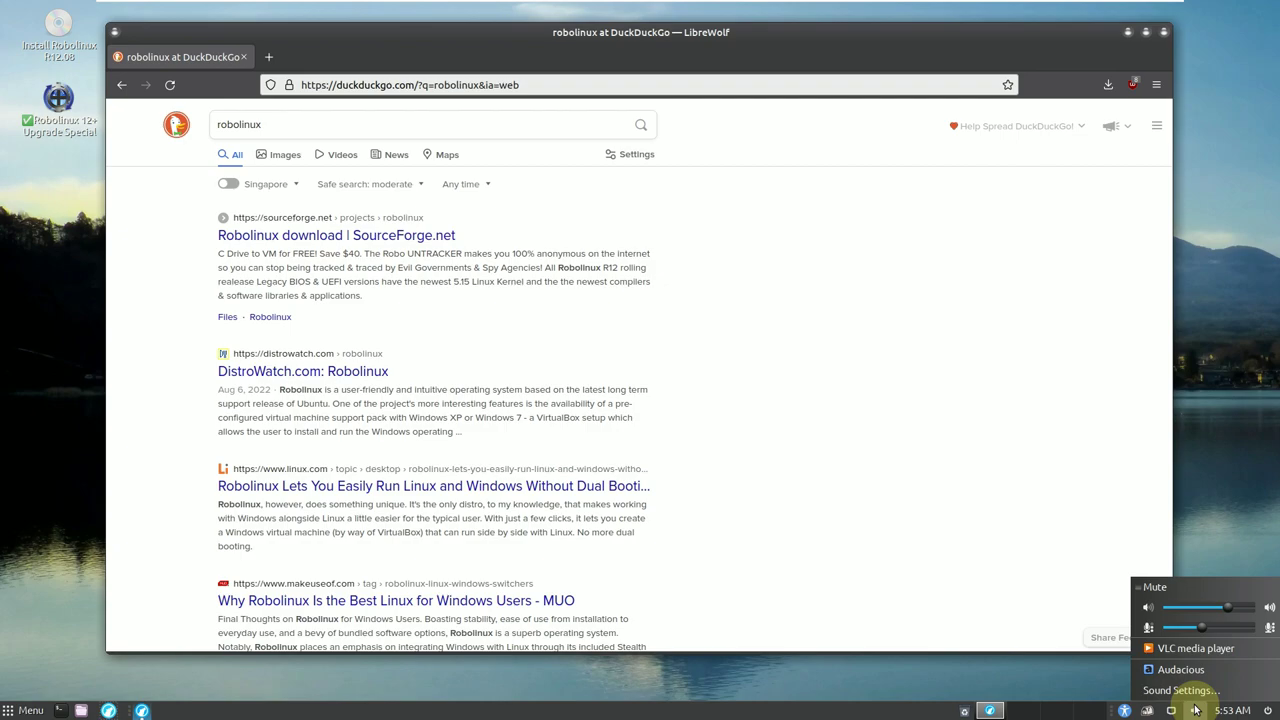
pyautogui.click(1195, 710)
pyautogui.click(1171, 711)
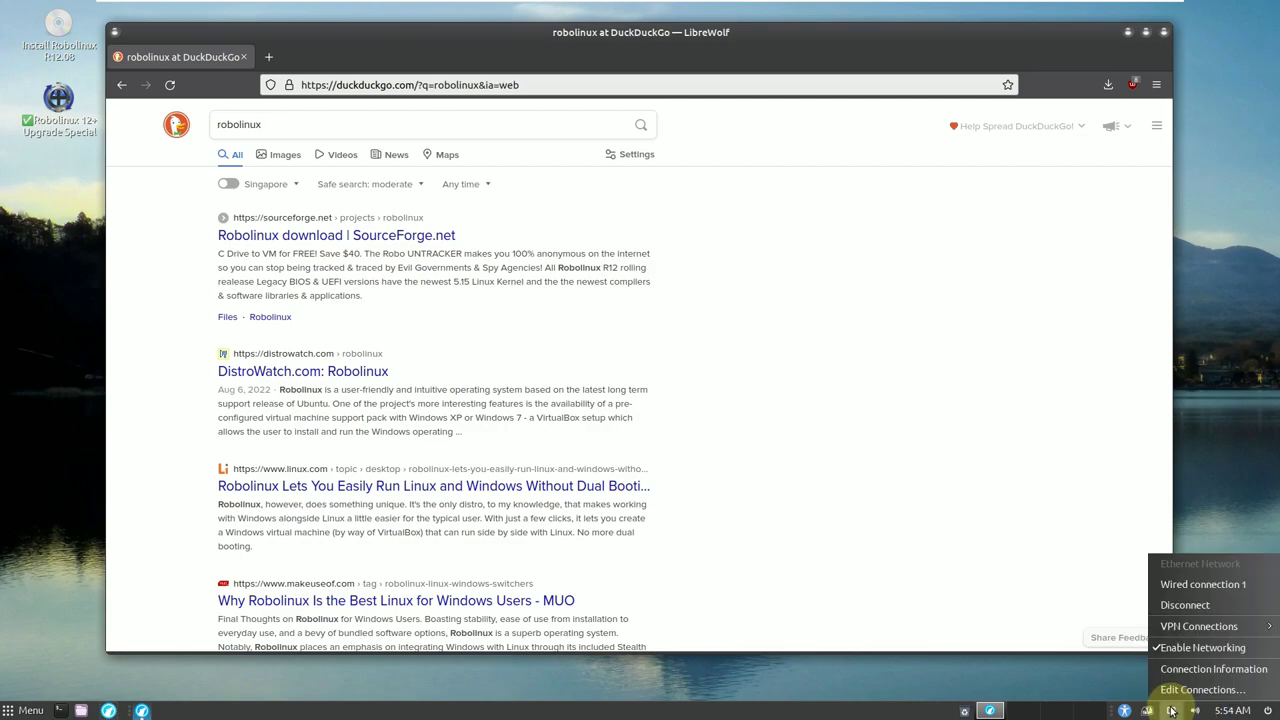
pyautogui.click(1171, 711)
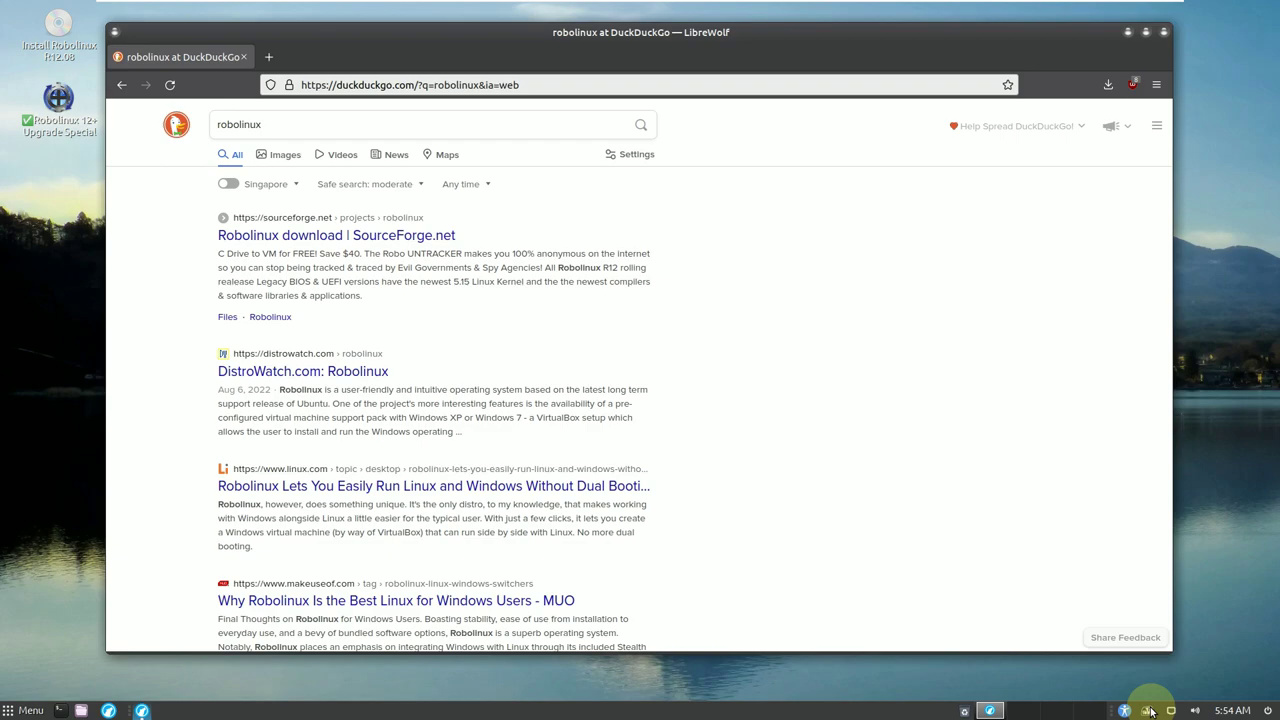
# Step: View the About information of the panel's indicator applet and close it
pyautogui.rightClick(1151, 711)
pyautogui.rightClick(1151, 711)
pyautogui.rightClick(1151, 711)
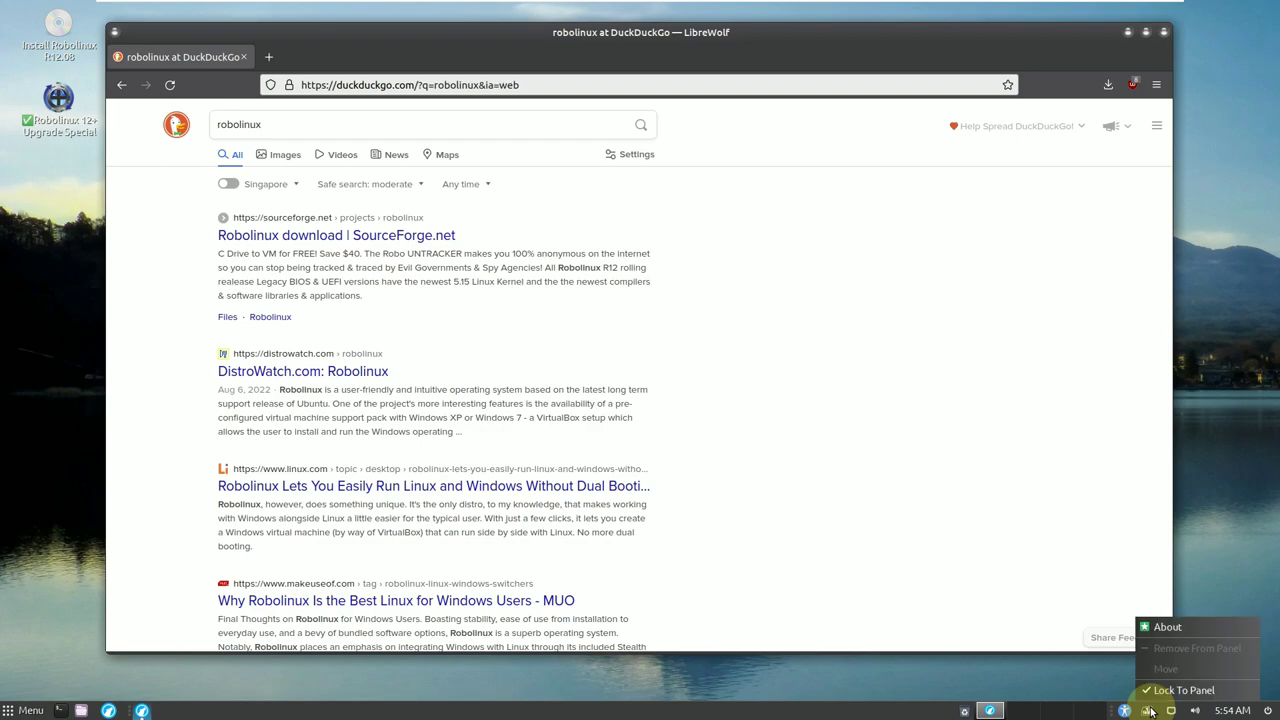
pyautogui.click(1150, 626)
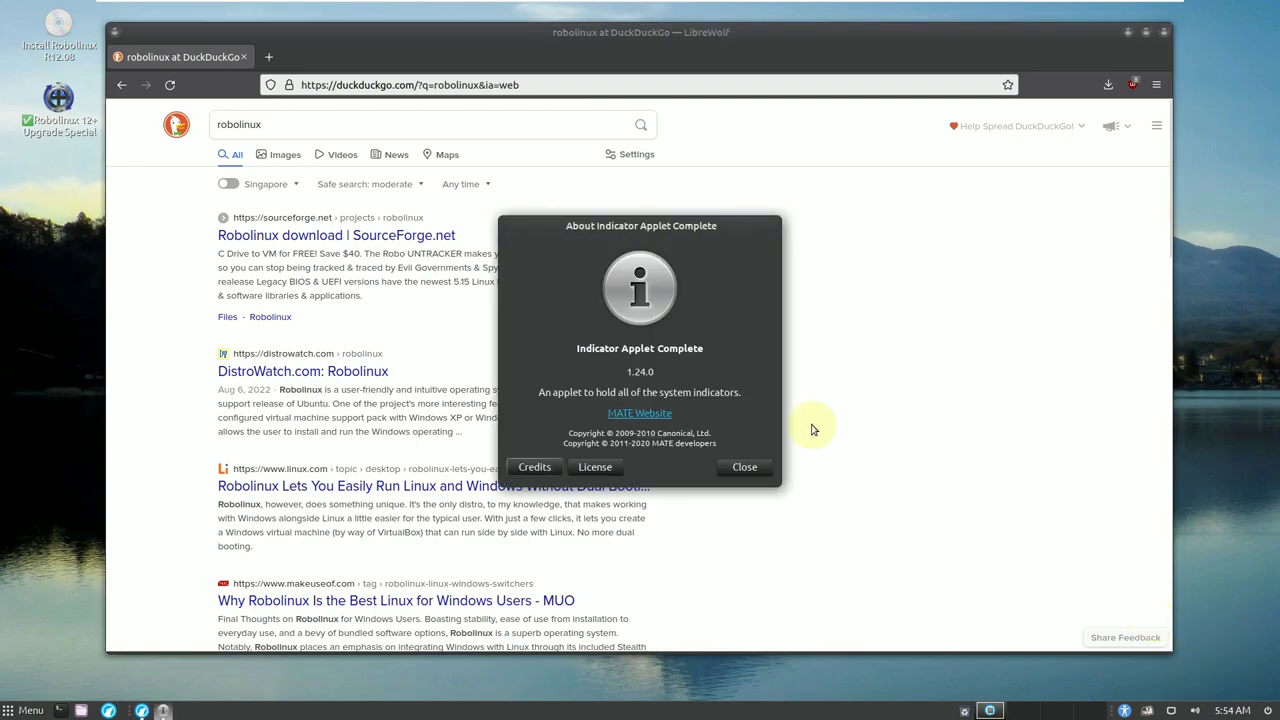
pyautogui.click(737, 467)
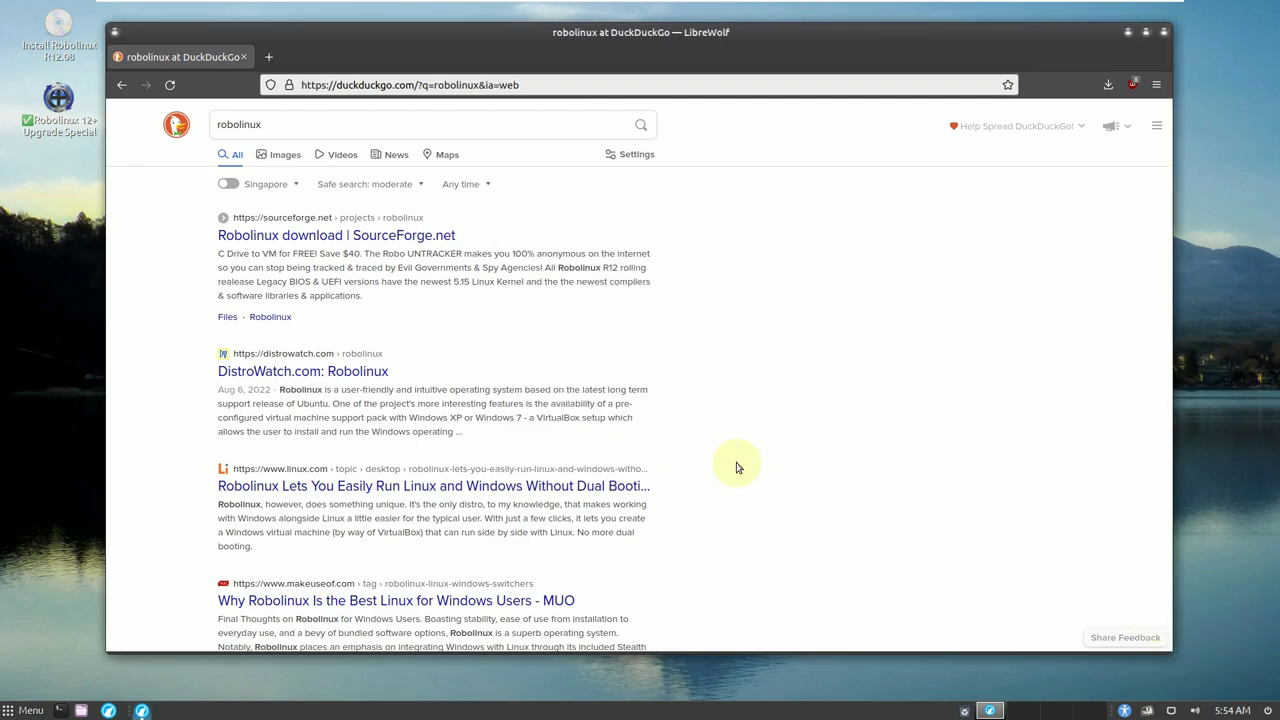
# Step: Open the Robolinux download page on SourceForge from the search results and look through its list of ISO files
pyautogui.click(314, 249)
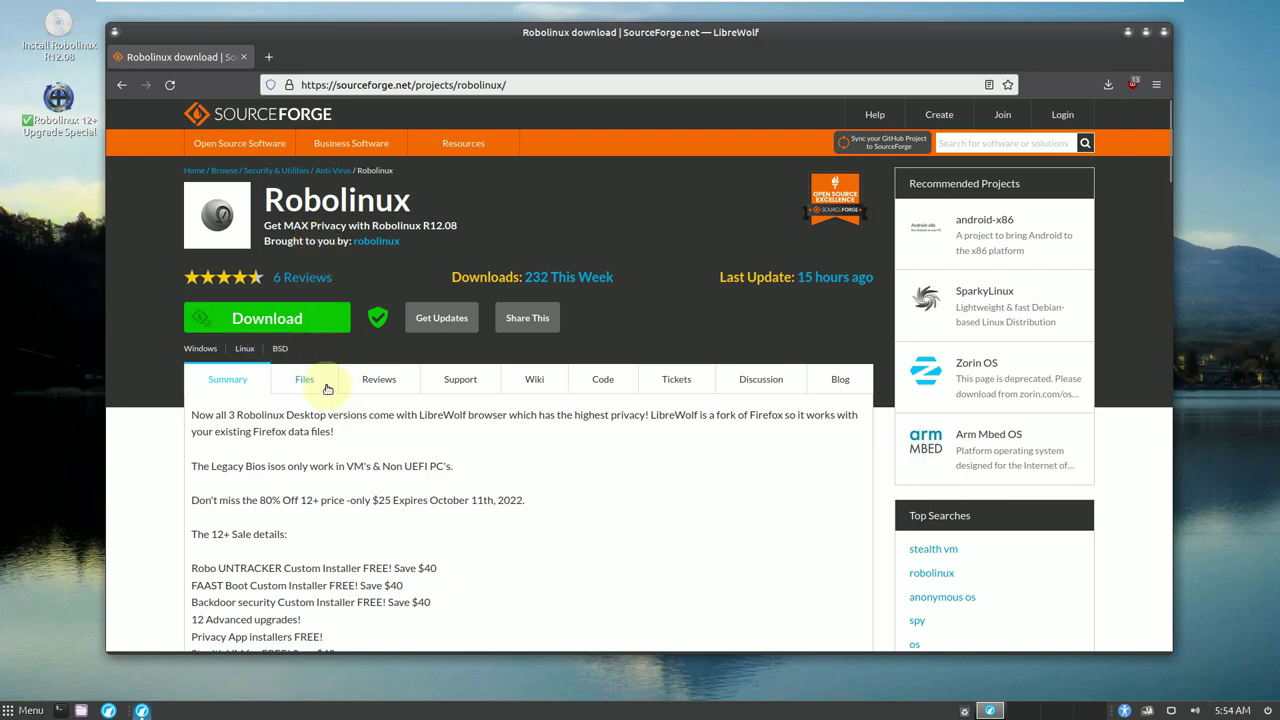
pyautogui.click(326, 387)
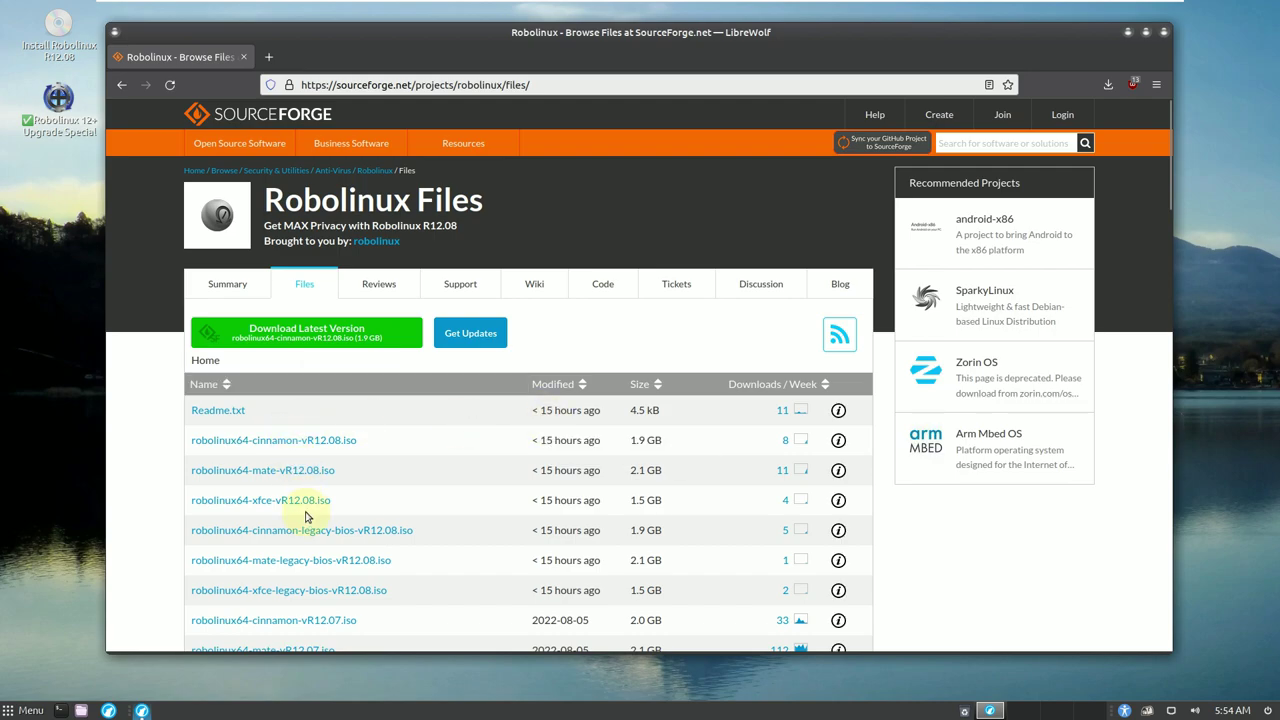
pyautogui.scroll(-1, 305, 517)
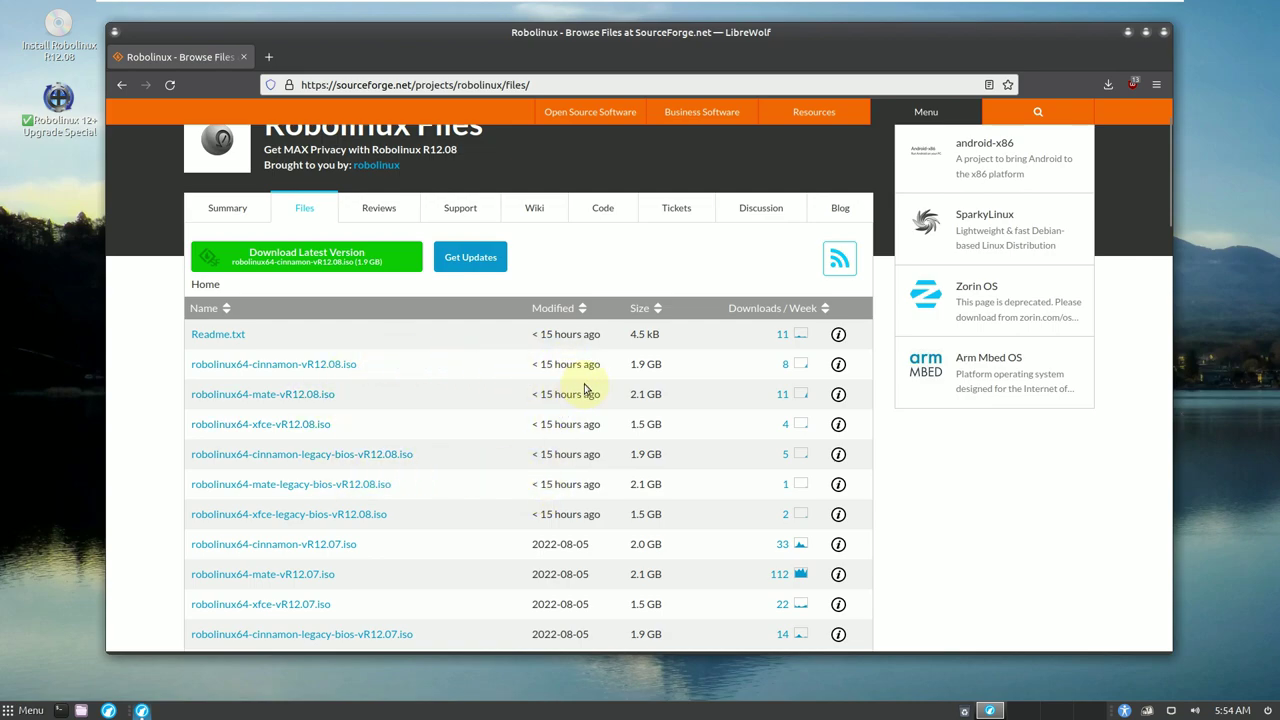
pyautogui.scroll(2, 585, 388)
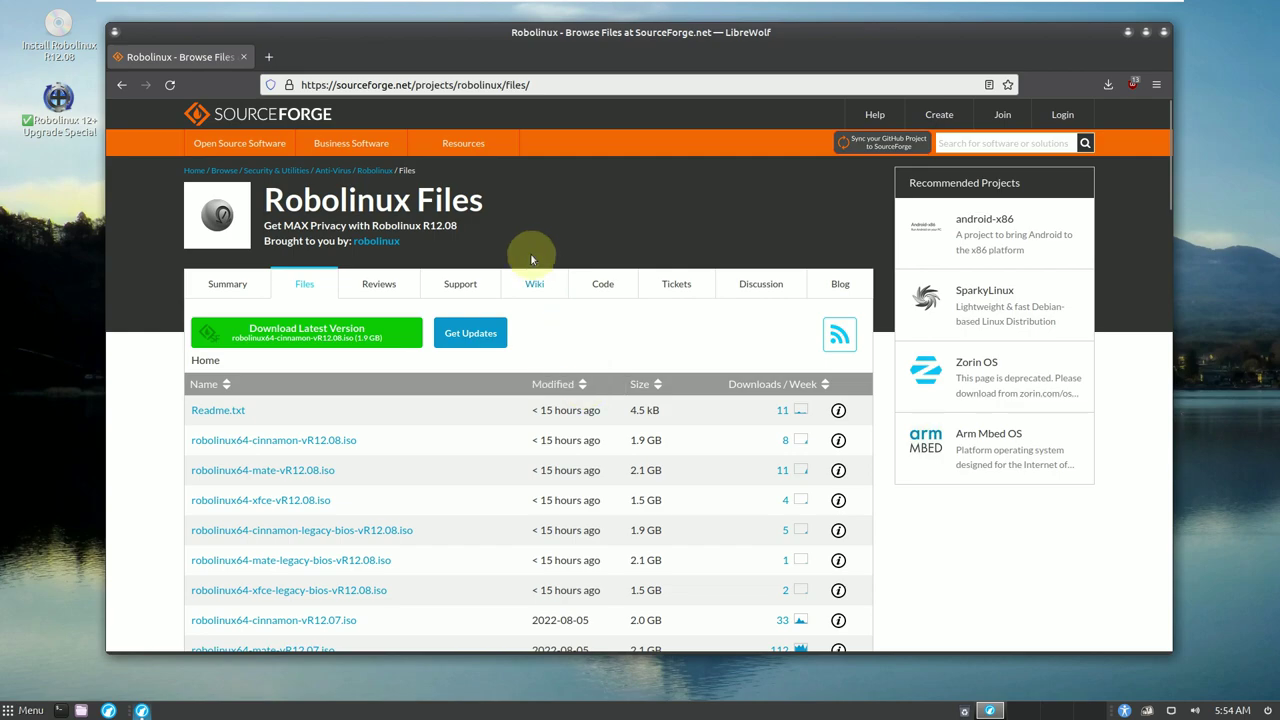
pyautogui.click(358, 80)
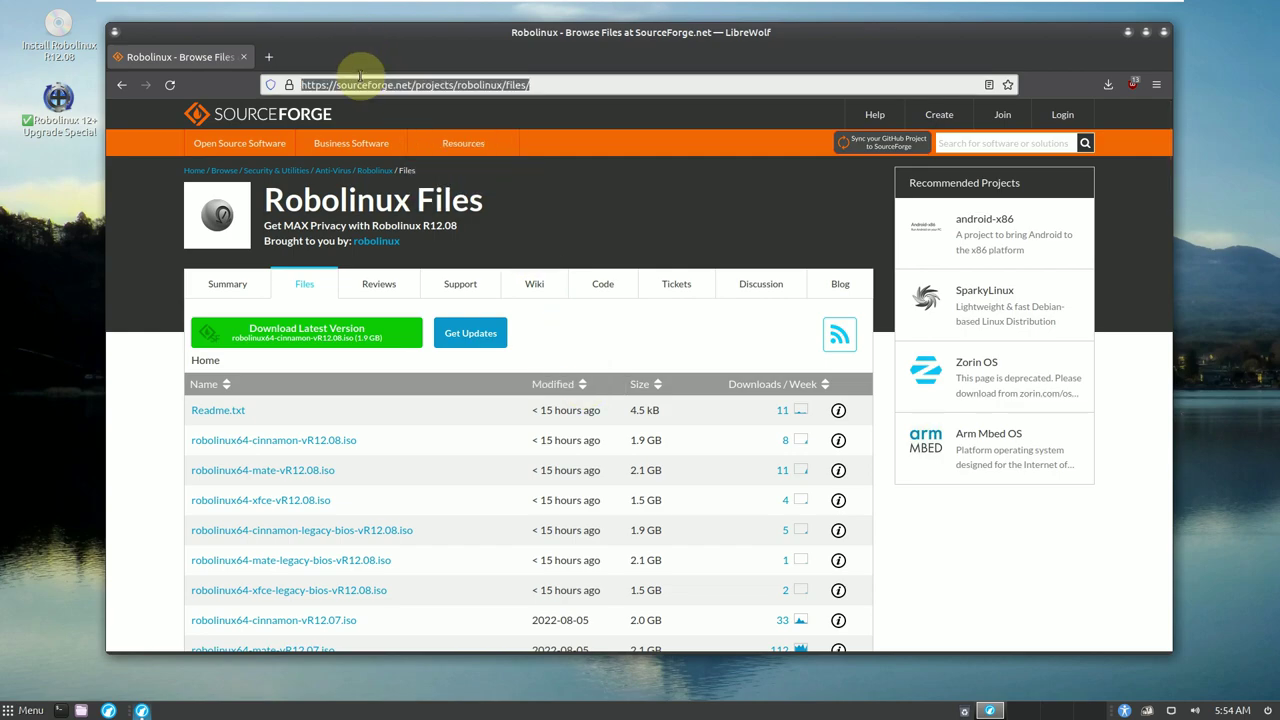
# Step: Start downloading robolinux64-cinnamon-vR12.08.iso to the Desktop, check its progress, and cancel the download
pyautogui.click(350, 330)
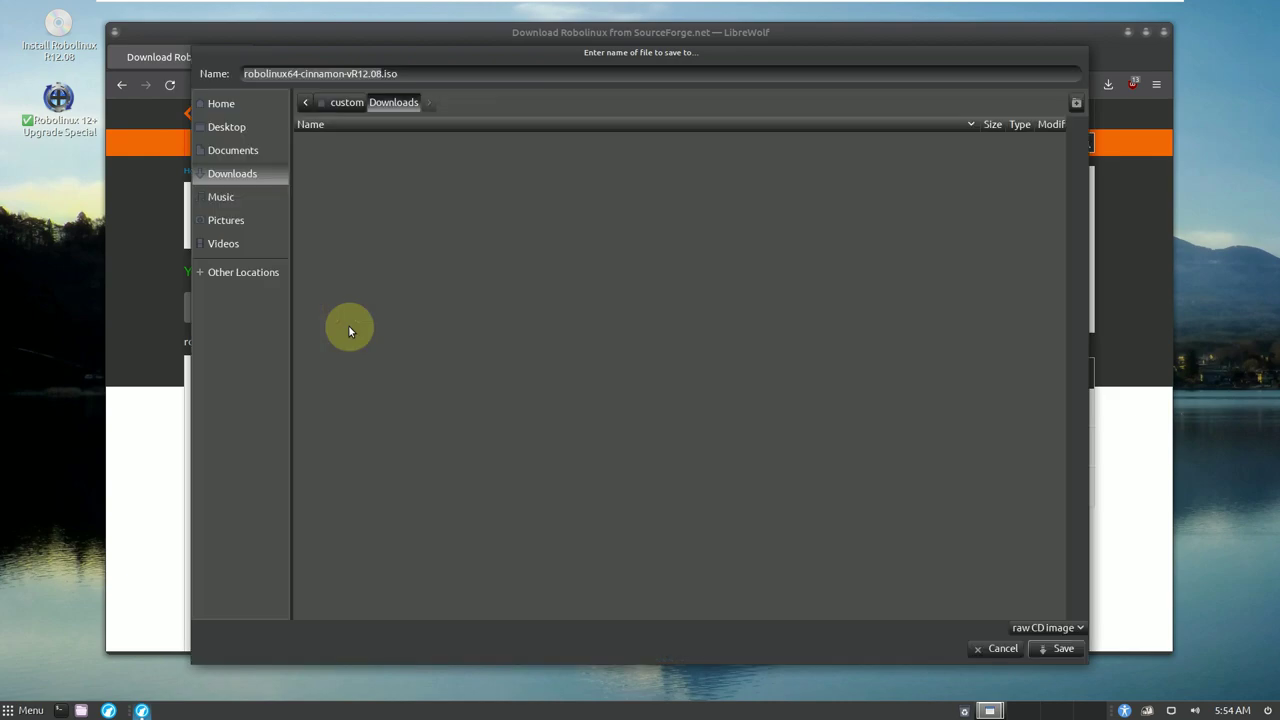
pyautogui.click(237, 129)
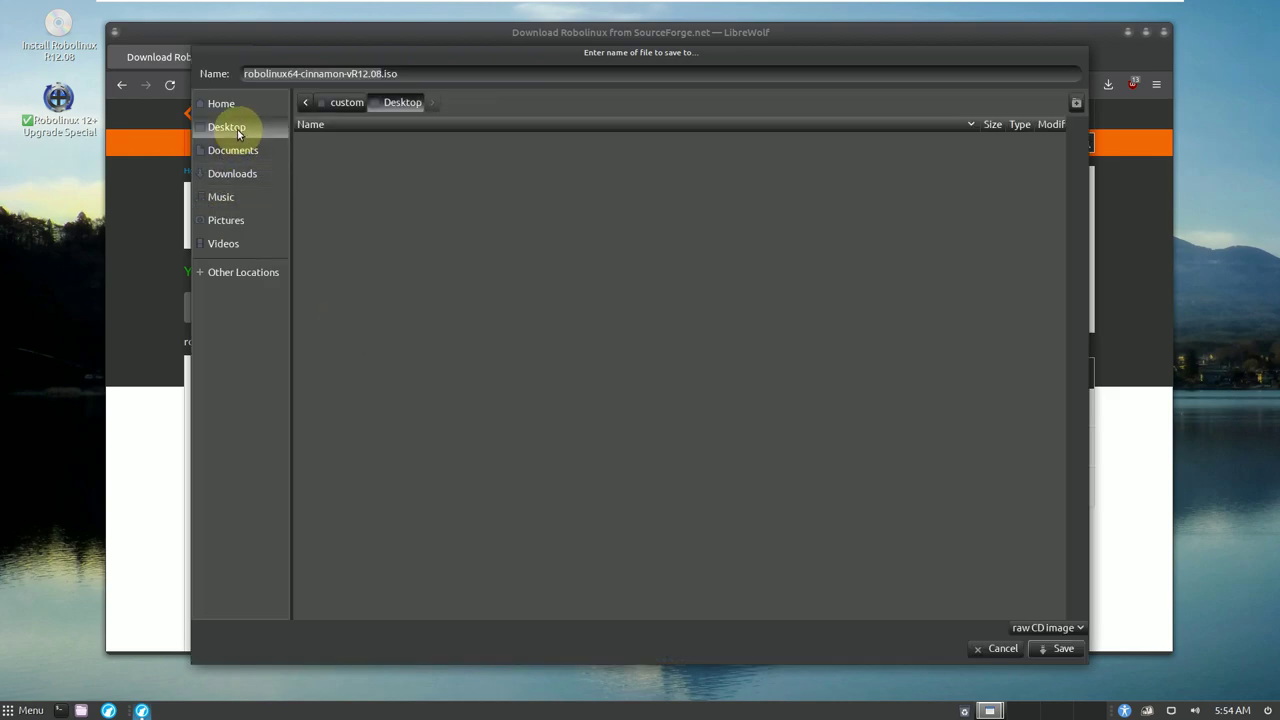
pyautogui.click(1060, 648)
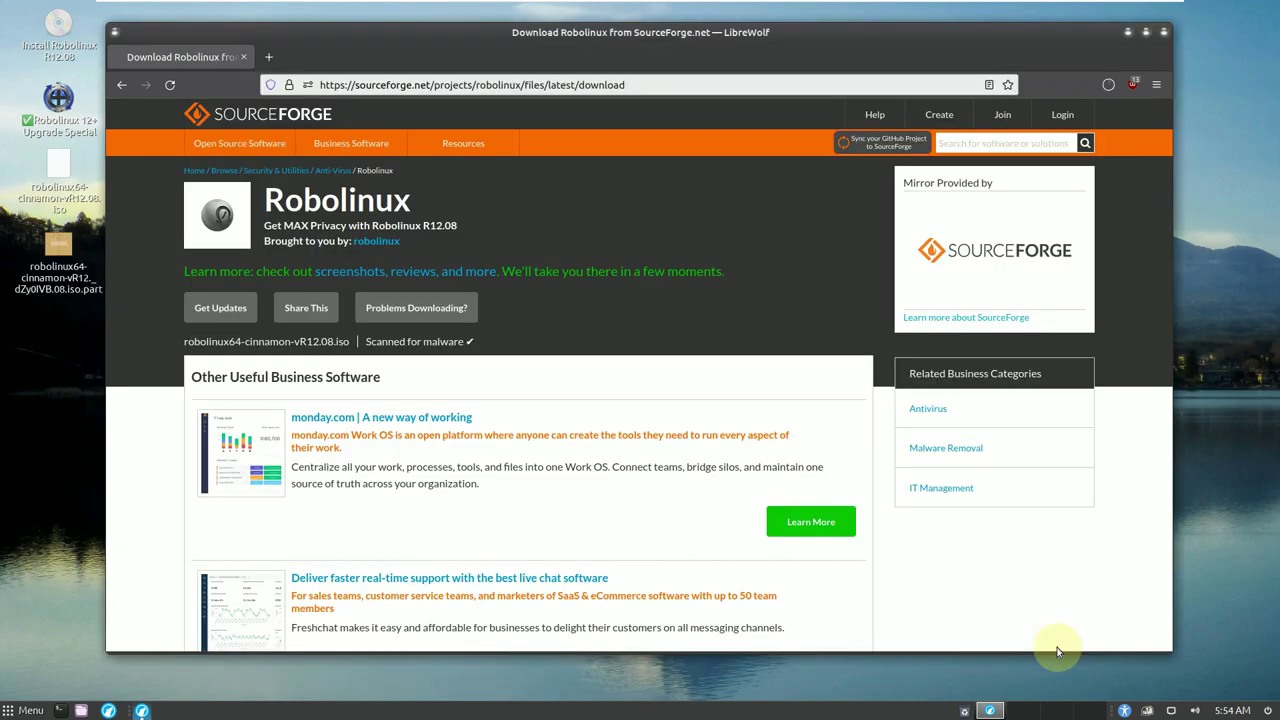
pyautogui.click(1108, 84)
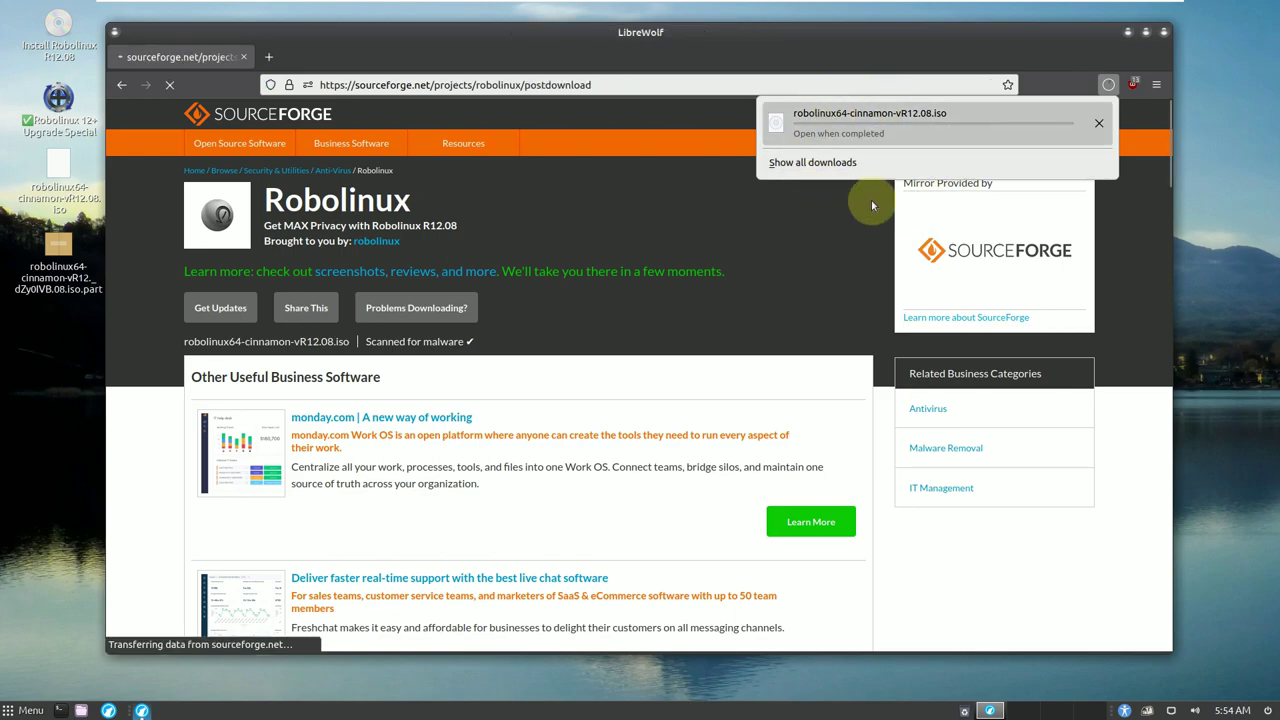
pyautogui.click(1098, 125)
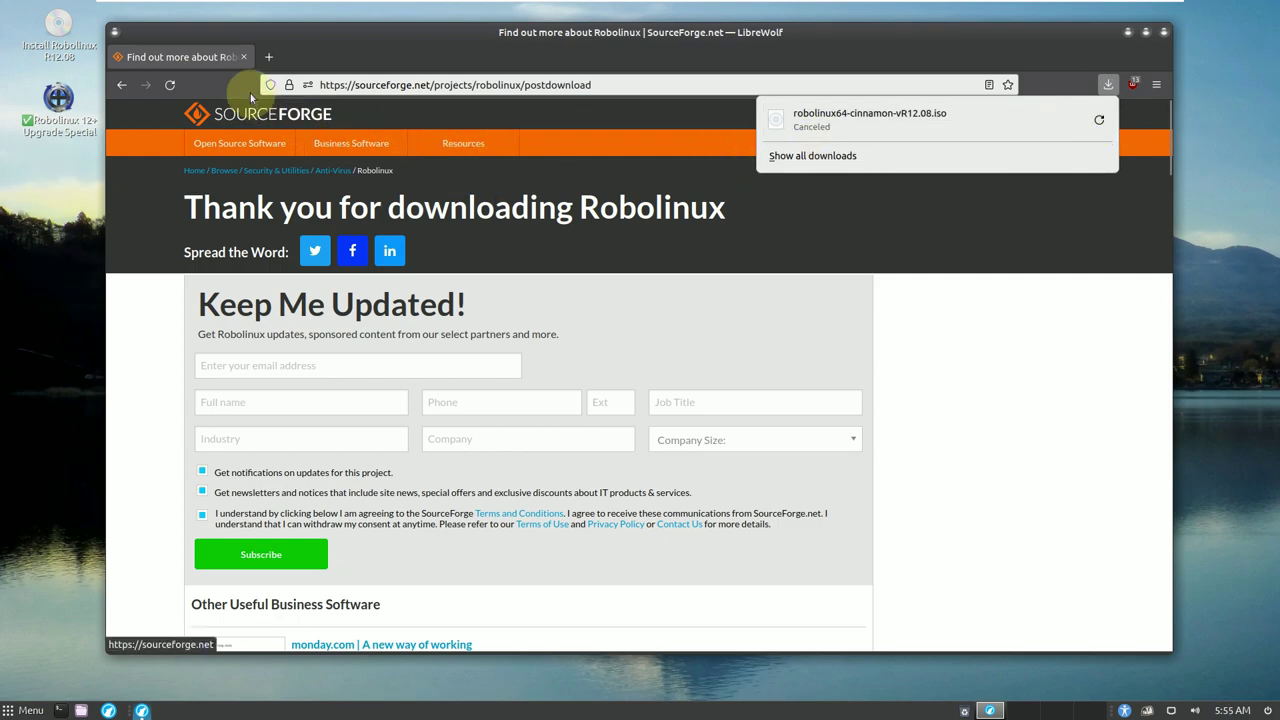
# Step: Replace the SourceForge tab with a new one and go to youtube.com/9to5linux
pyautogui.click(266, 58)
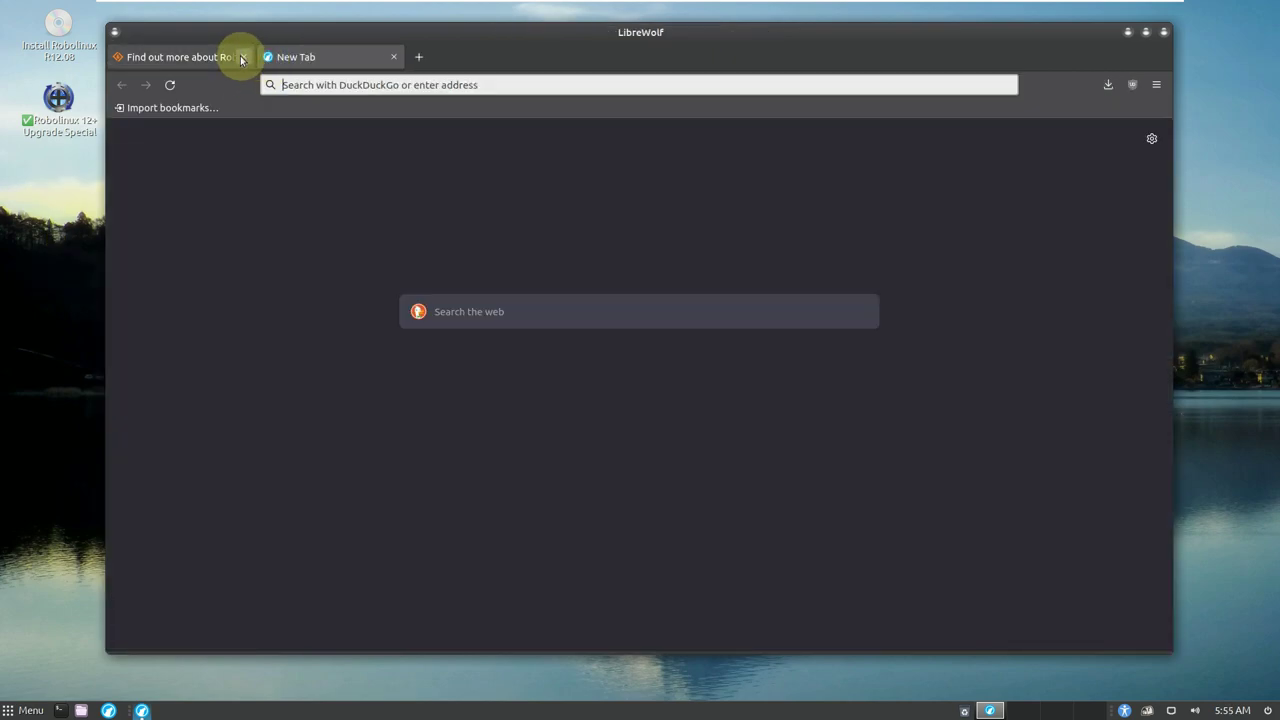
pyautogui.click(243, 57)
pyautogui.click(322, 87)
pyautogui.write('y')
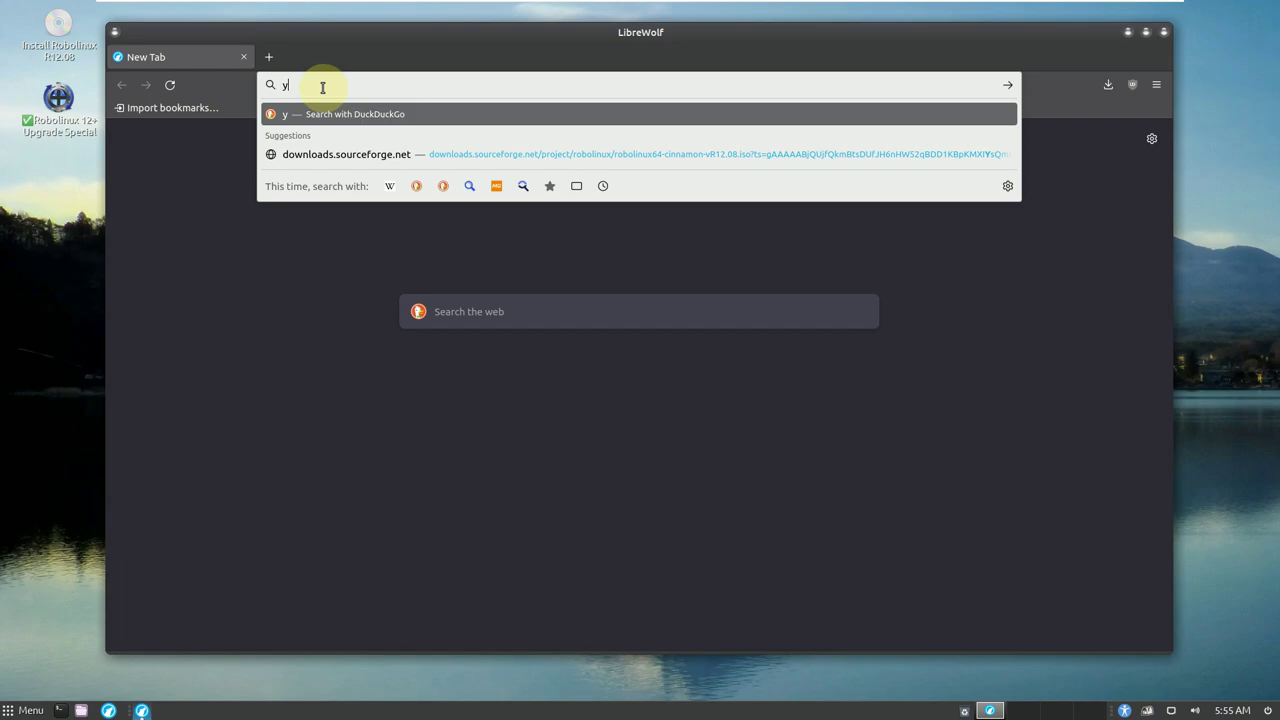
pyautogui.write('outube')
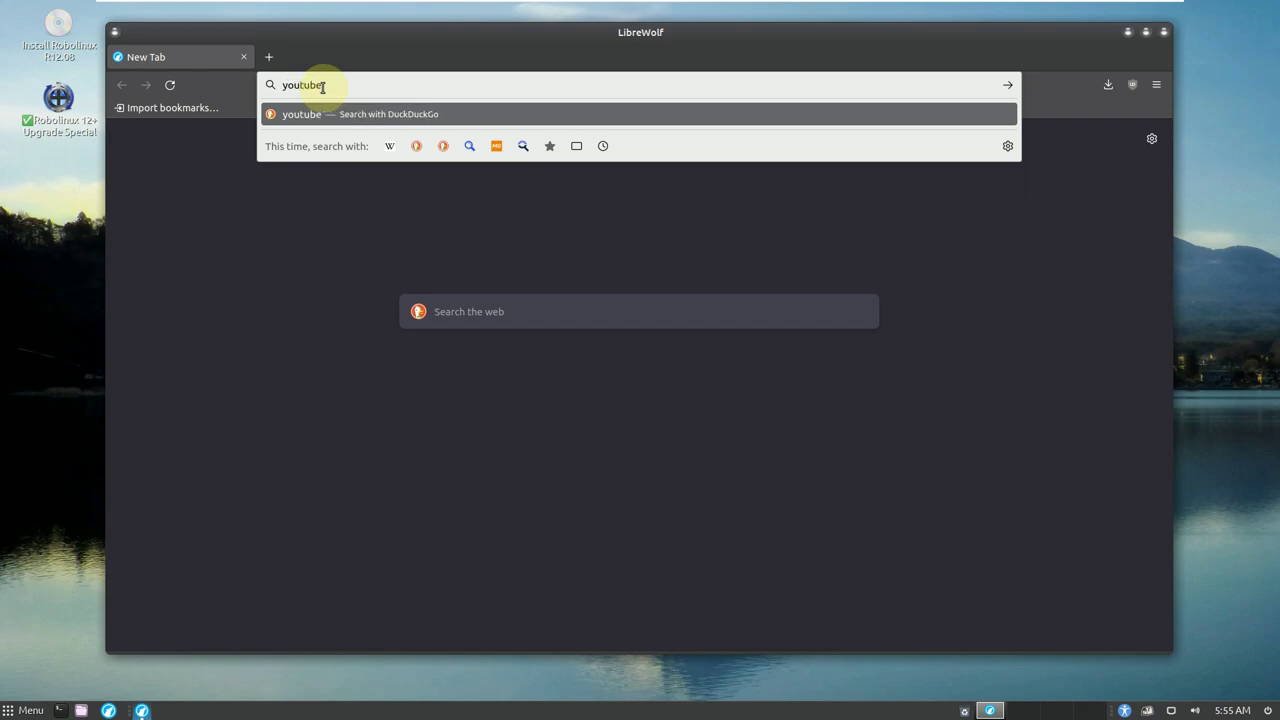
pyautogui.write('.com')
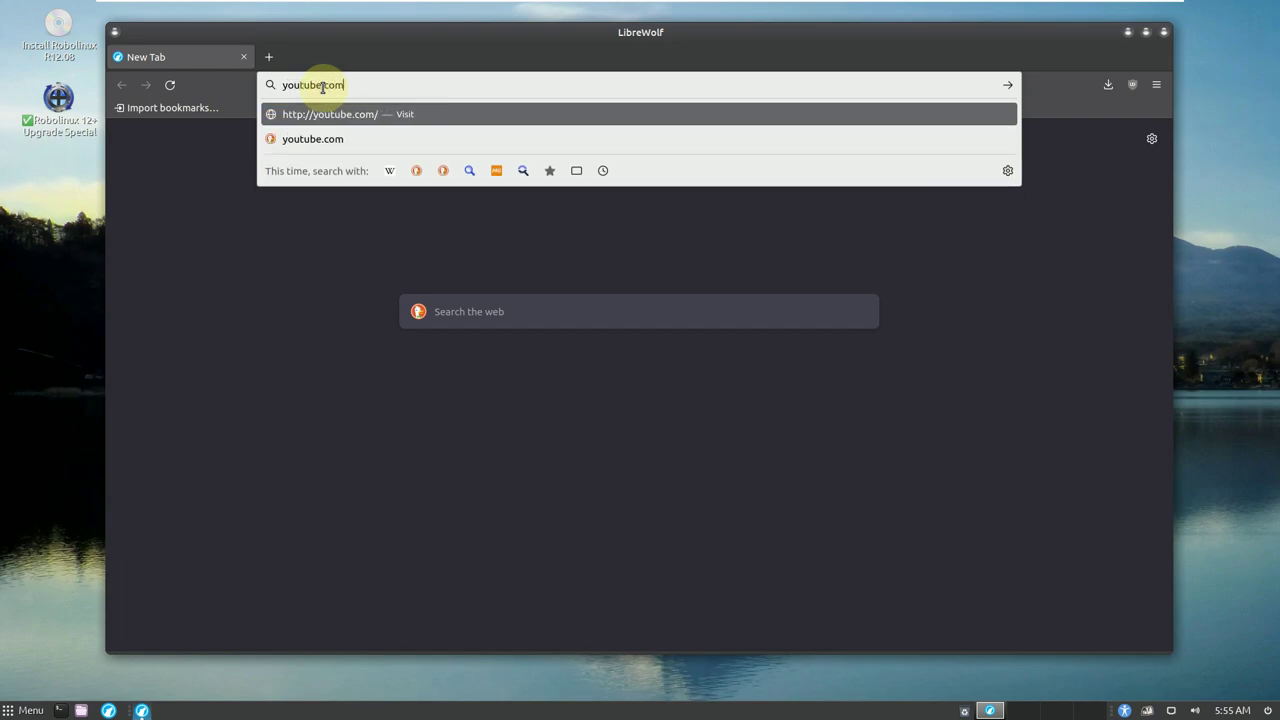
pyautogui.write('/9to5linu')
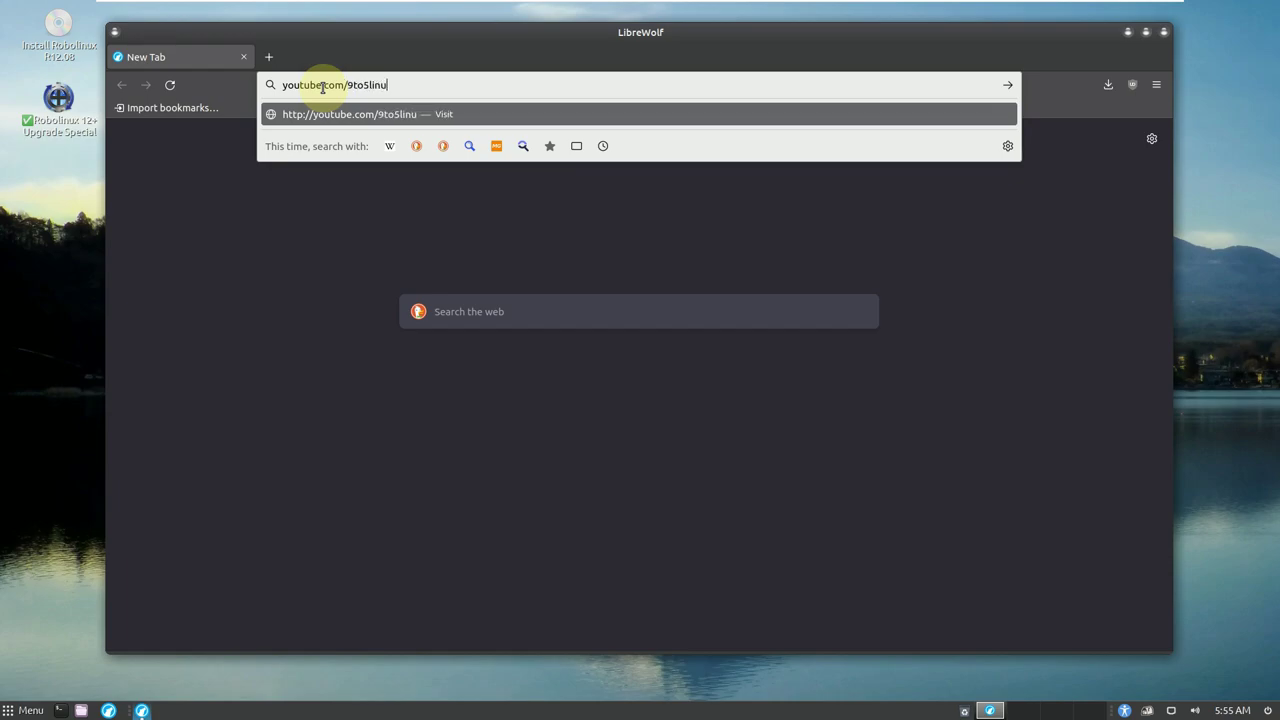
pyautogui.write('x')
pyautogui.press('Return')
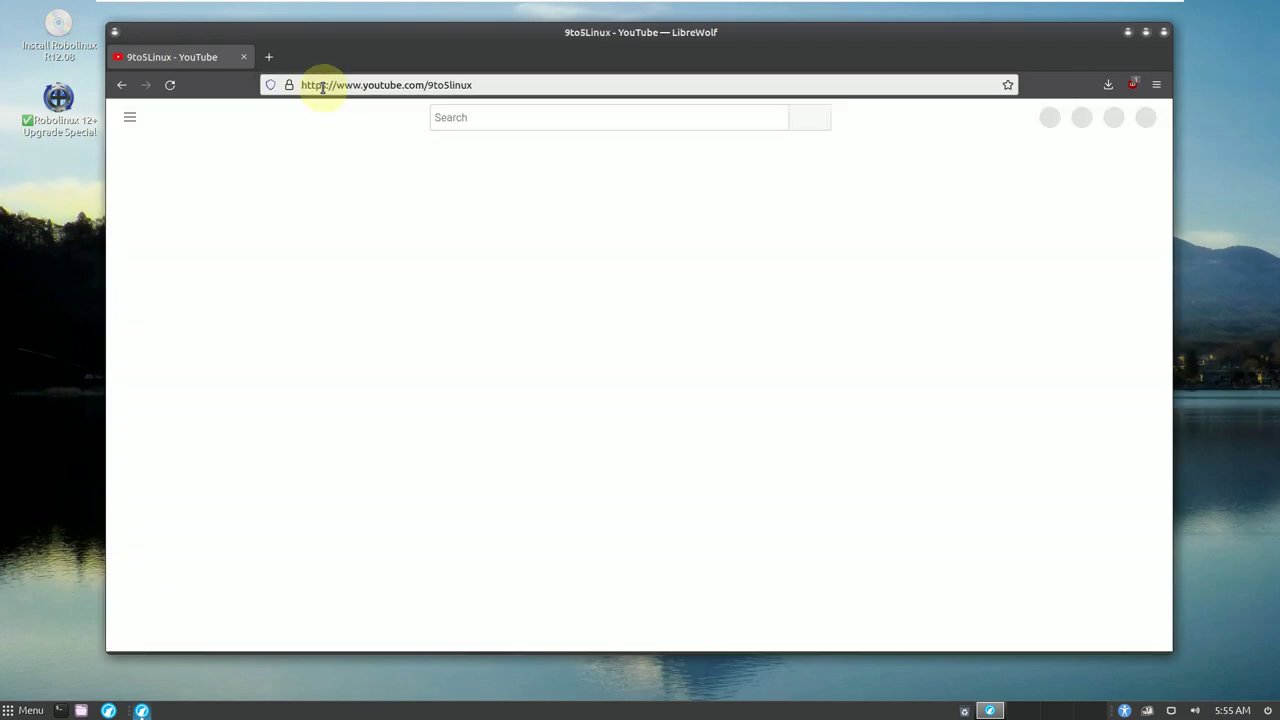
pyautogui.click(322, 86)
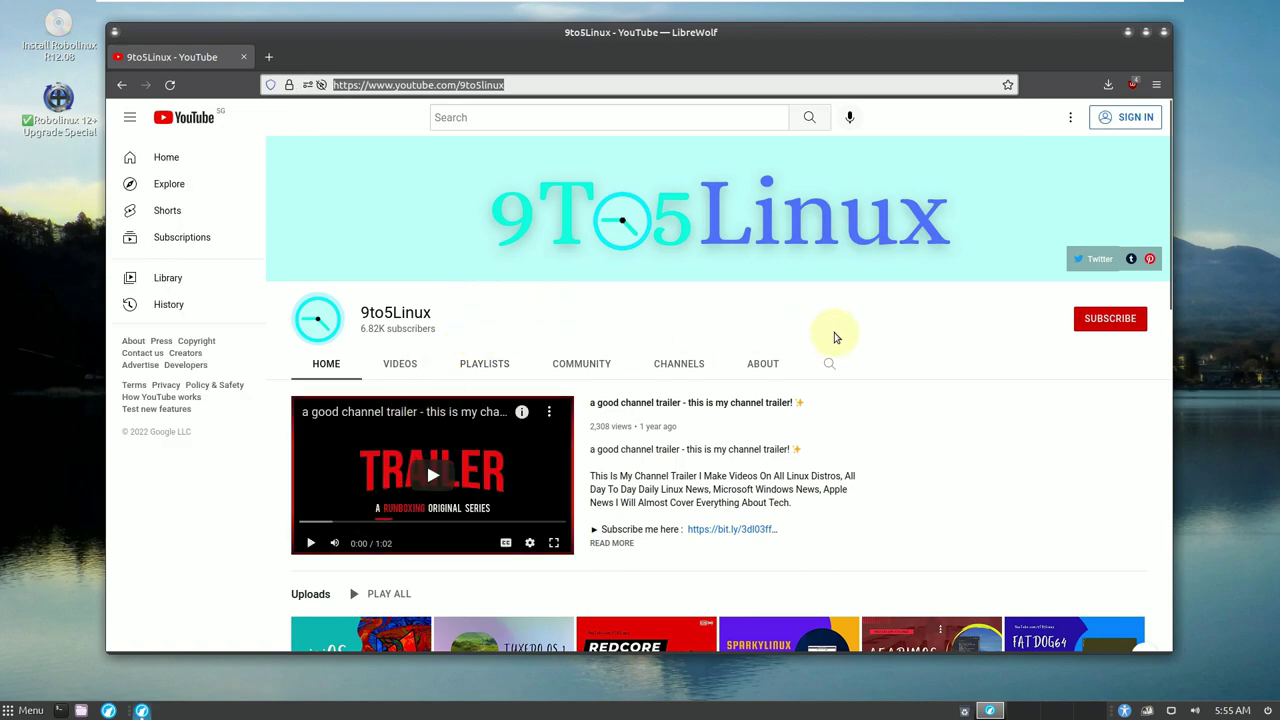
# Step: Search the 9to5Linux channel for "robolinux" and look through the matching videos
pyautogui.click(826, 364)
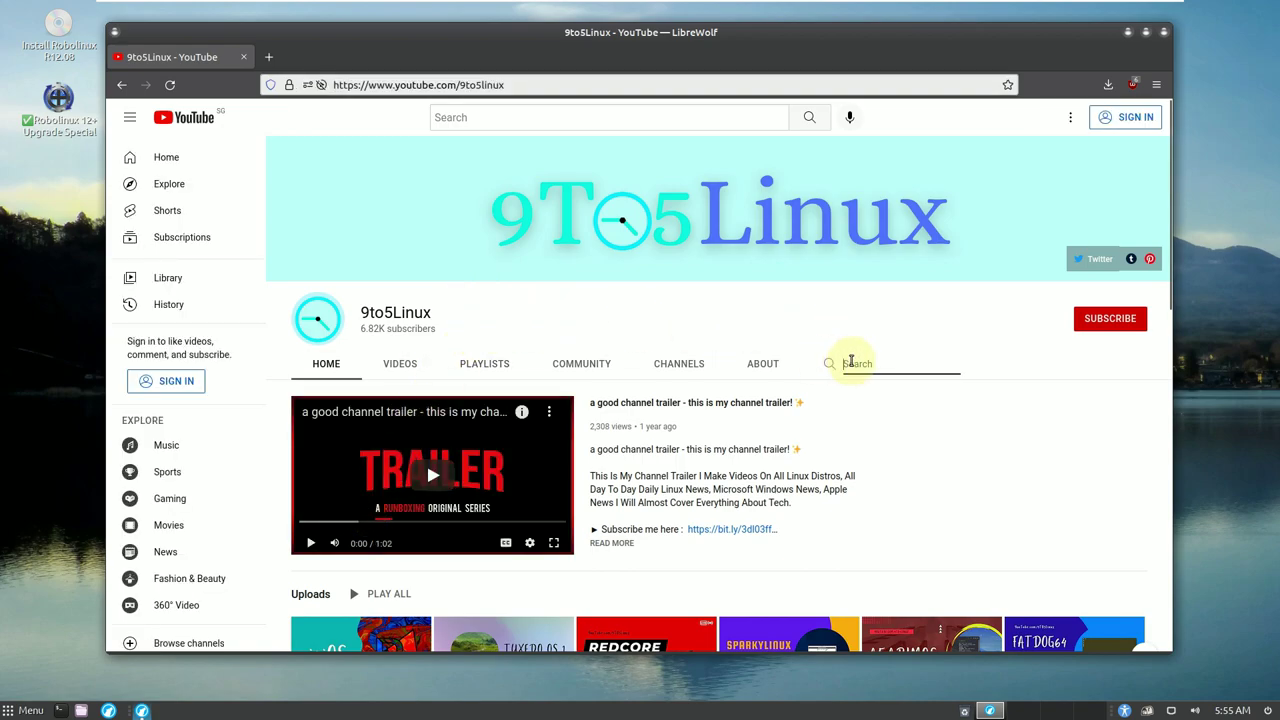
pyautogui.write('ro')
pyautogui.press('Return')
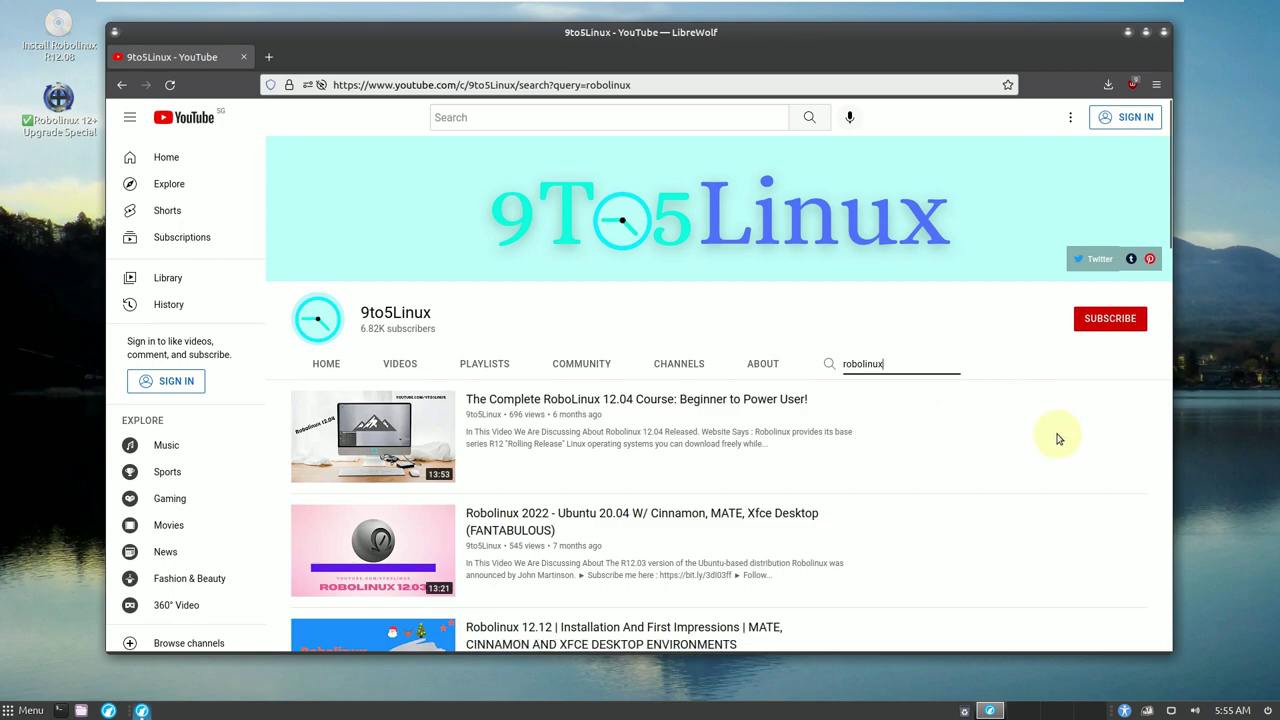
pyautogui.scroll(-7, 1059, 439)
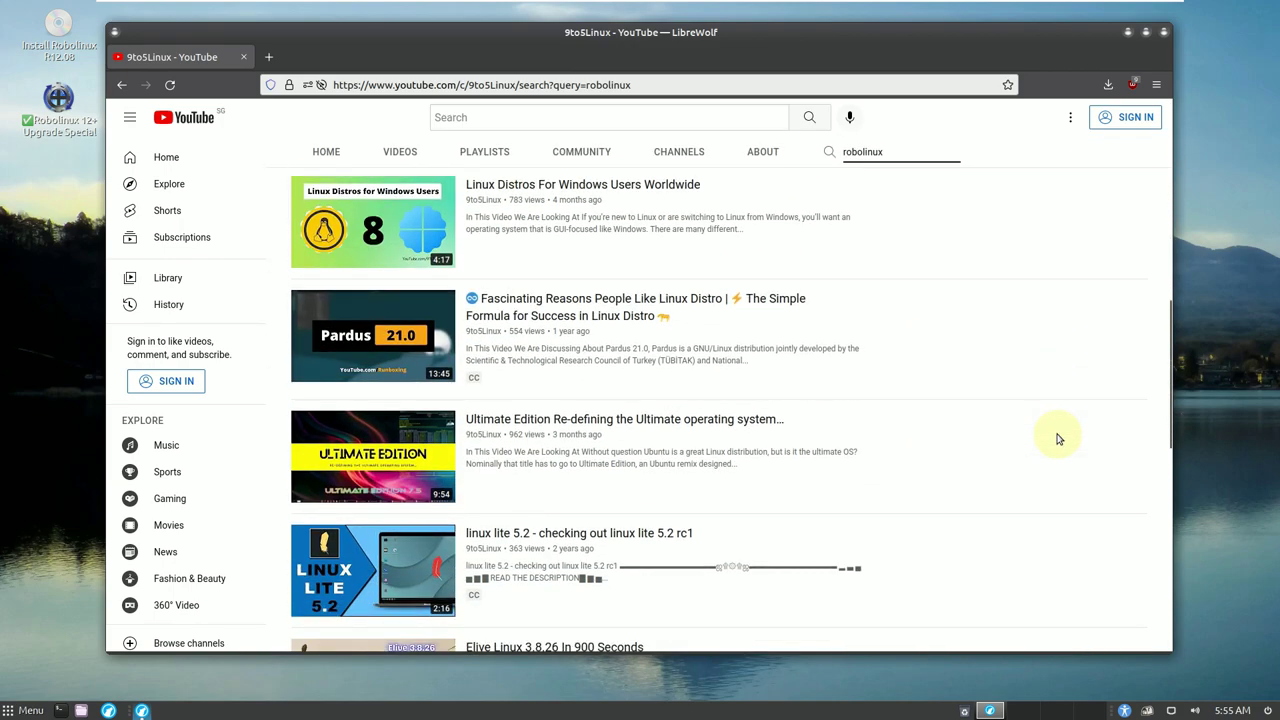
# Step: Open the 9to5Linux channel's About page and read its description, highlighting the daily-upload sentence and the weekly schedule
pyautogui.scroll(8, 1059, 439)
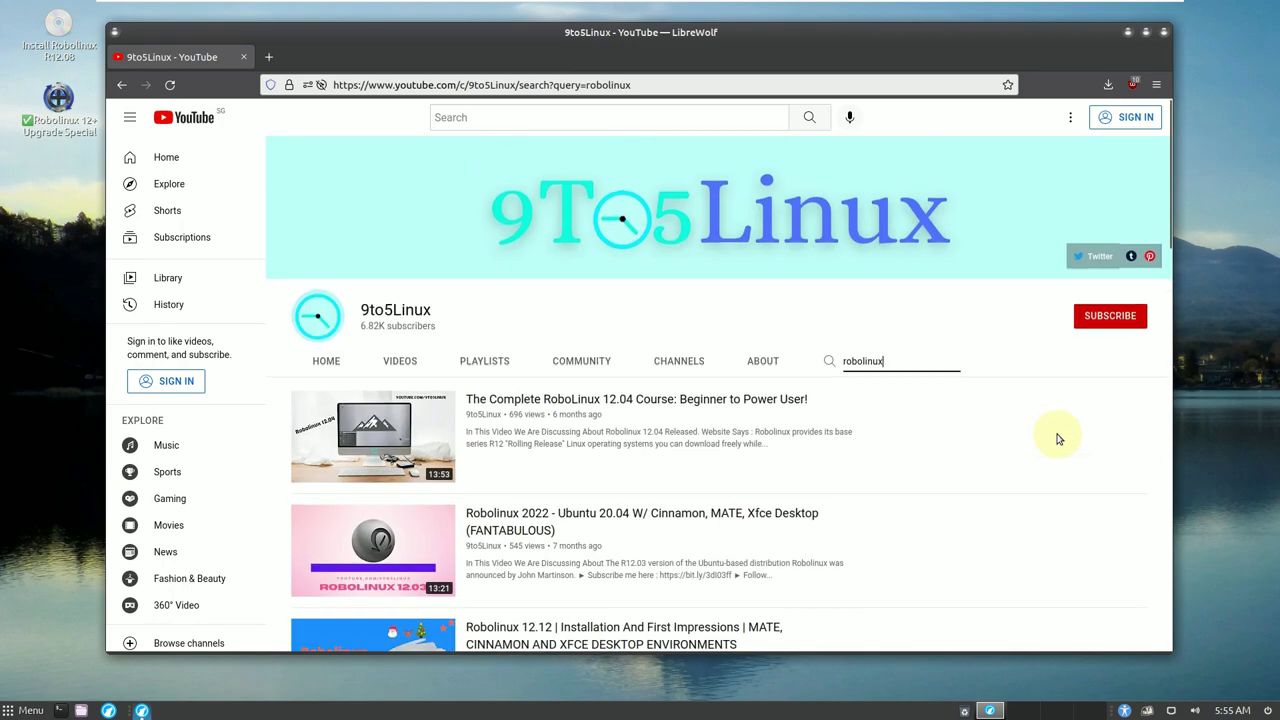
pyautogui.click(781, 377)
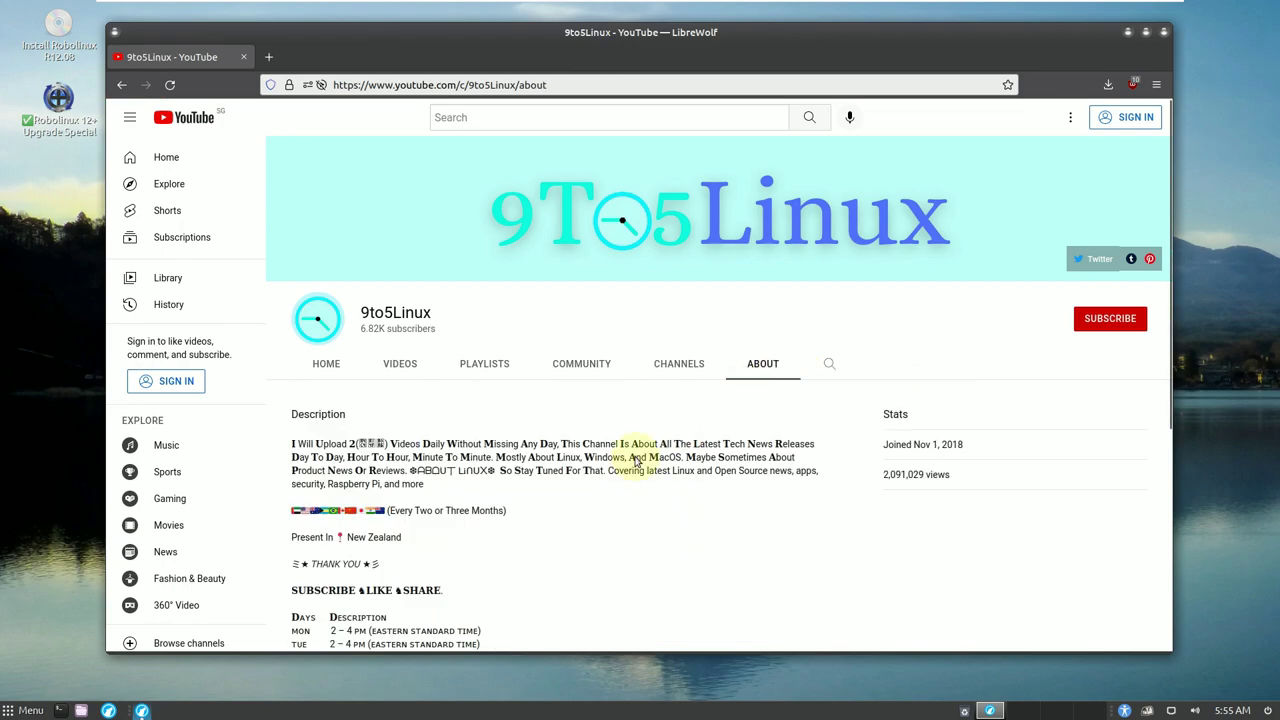
pyautogui.moveTo(558, 447); pyautogui.dragTo(289, 444)
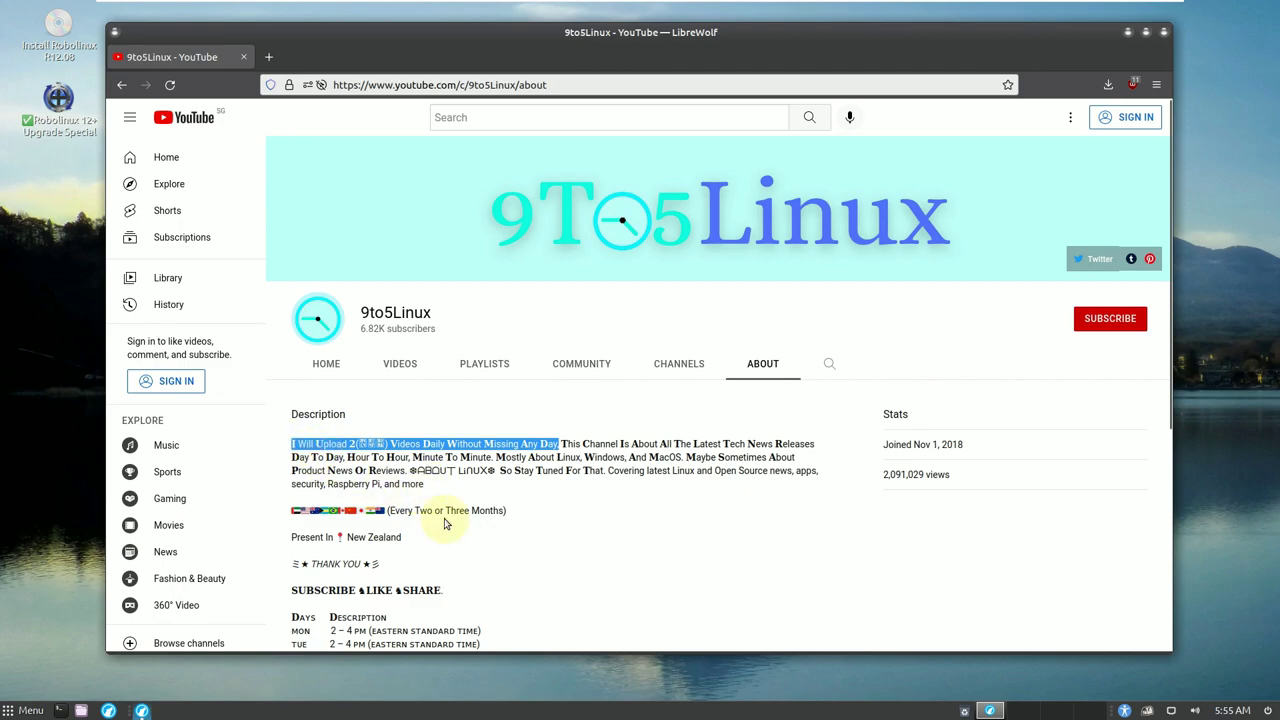
pyautogui.scroll(-3, 445, 523)
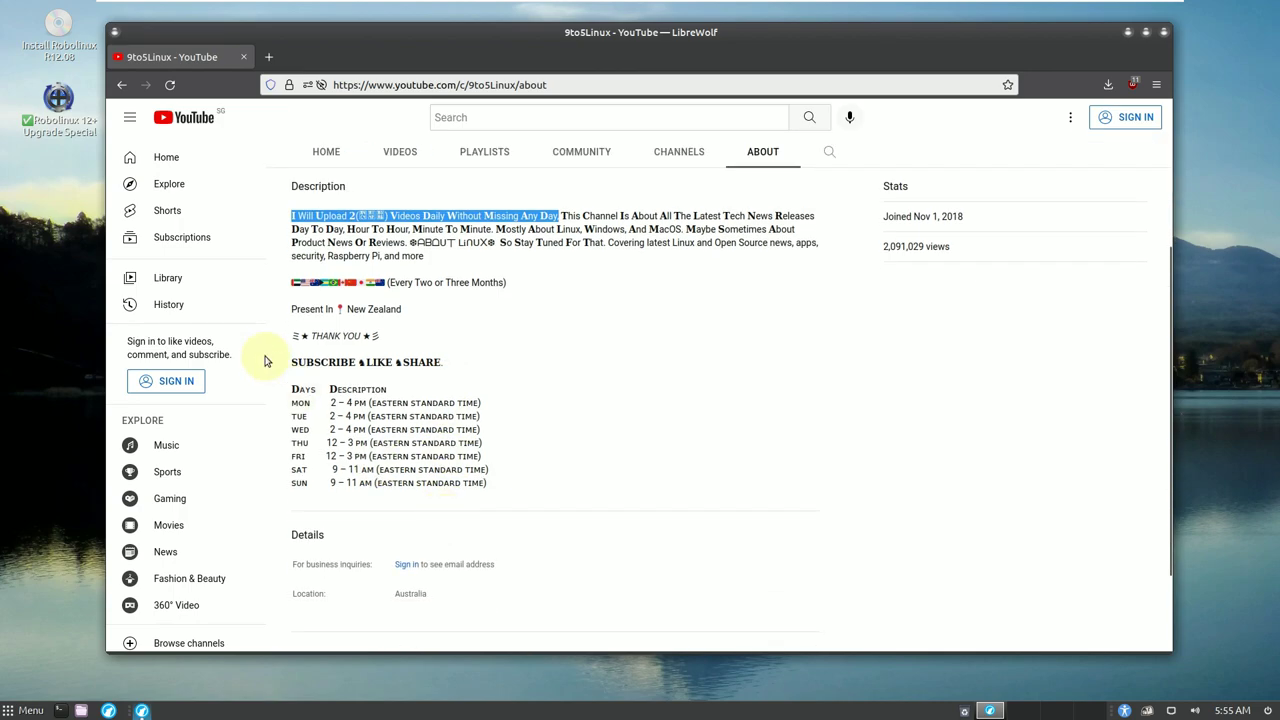
pyautogui.moveTo(289, 364); pyautogui.dragTo(490, 483)
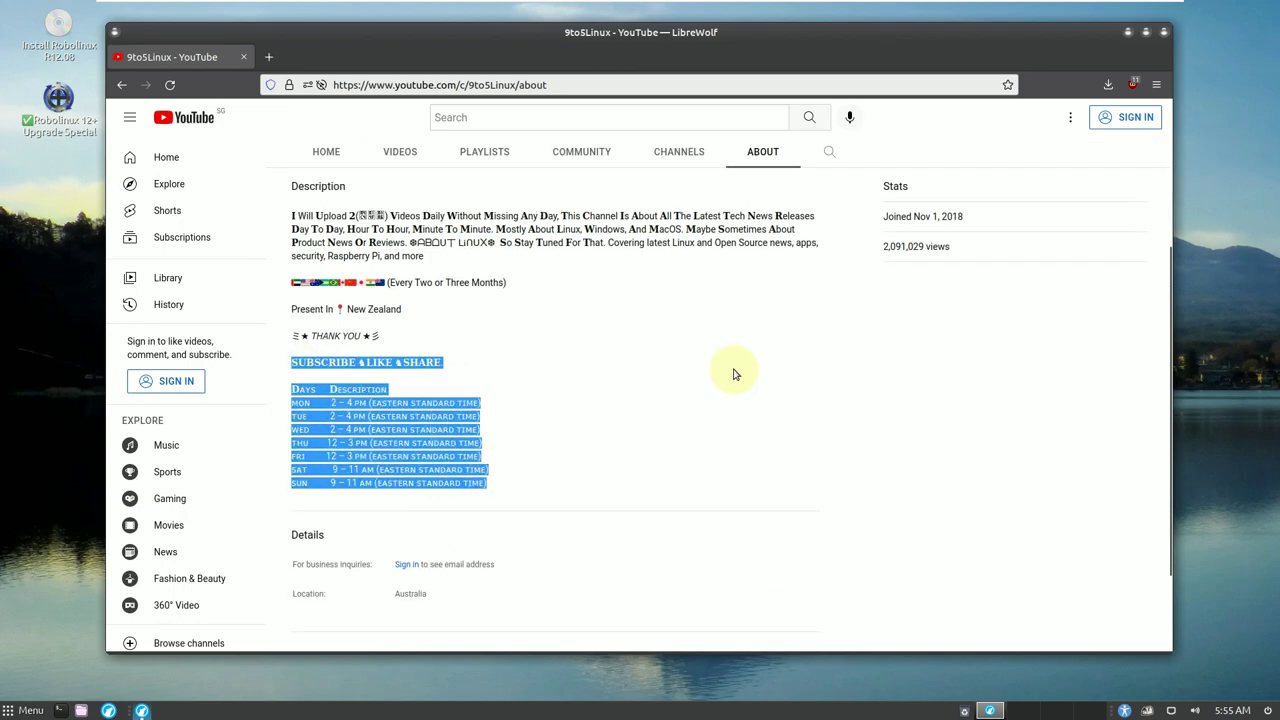
pyautogui.scroll(1, 733, 374)
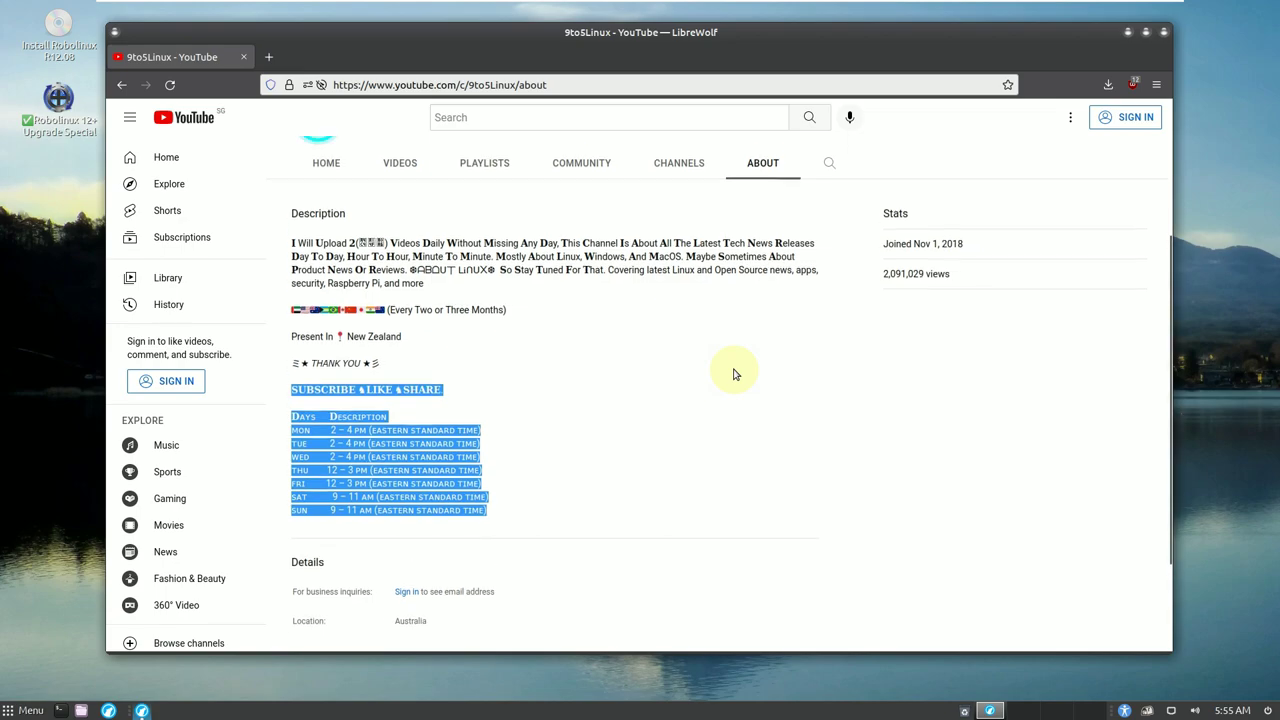
pyautogui.scroll(2, 733, 374)
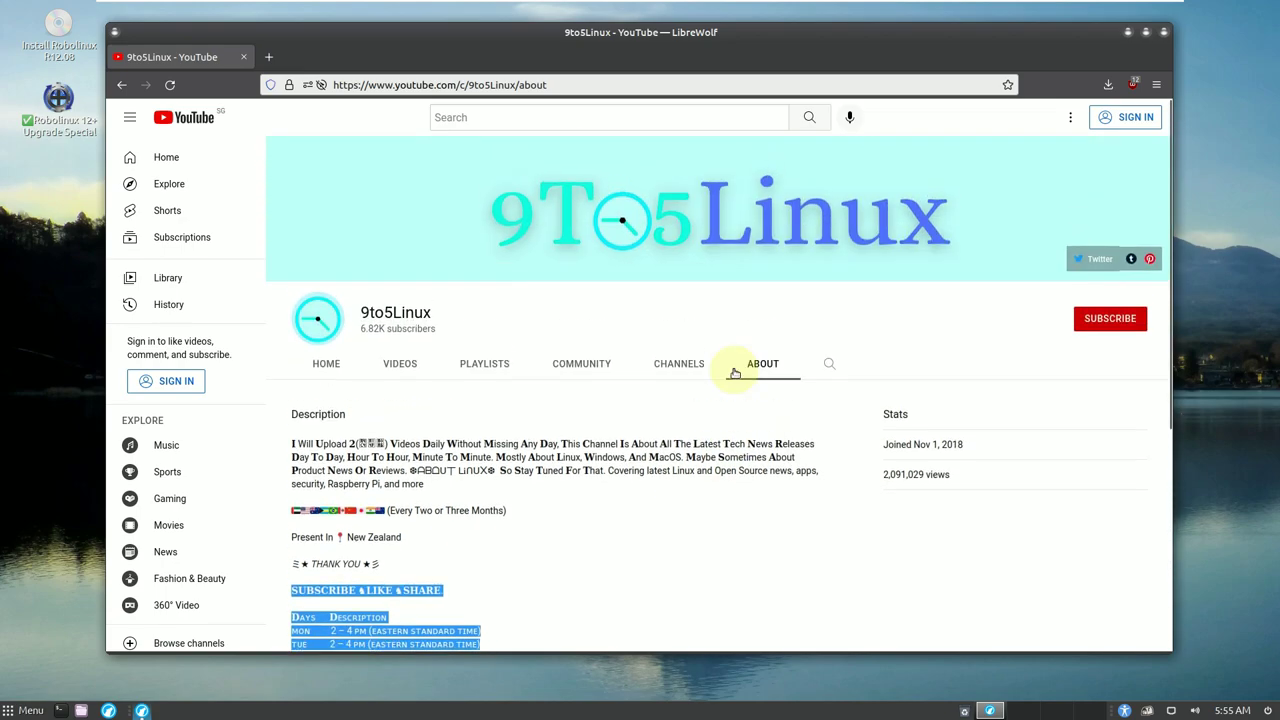
# Step: Try to subscribe to the 9to5Linux channel, dismiss the sign-in request, and close the browser window
pyautogui.click(1110, 318)
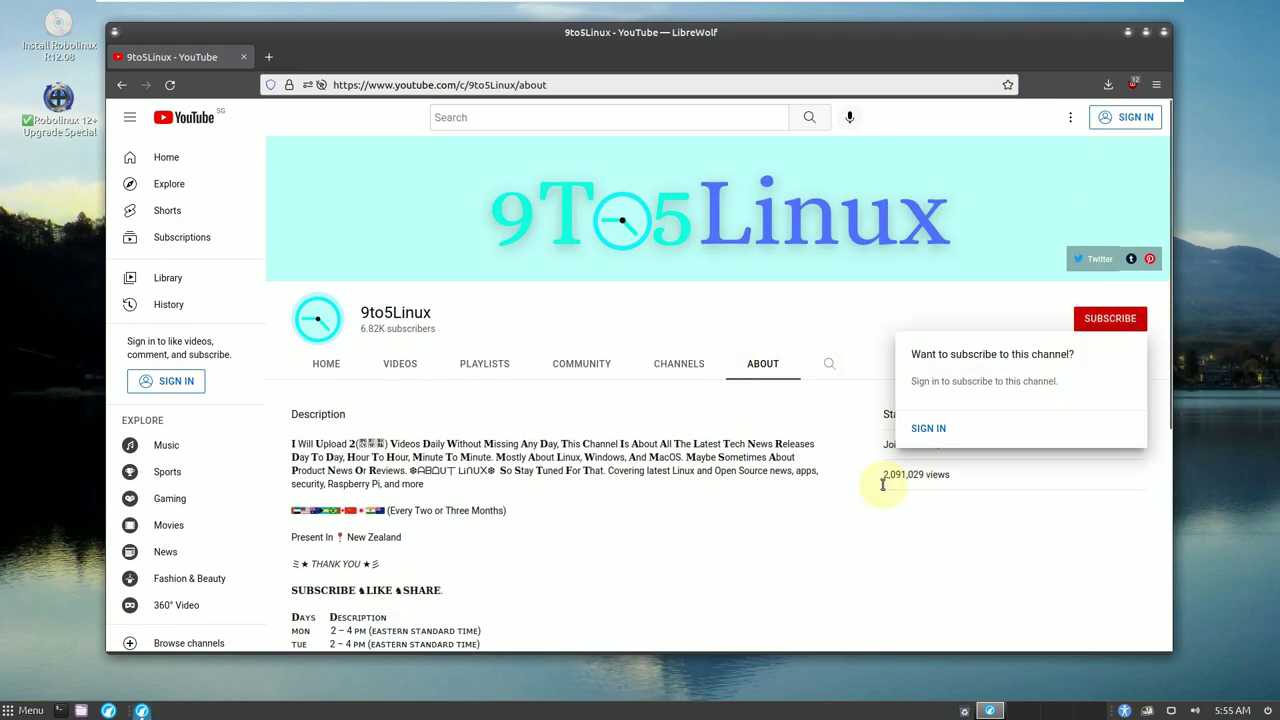
pyautogui.click(787, 328)
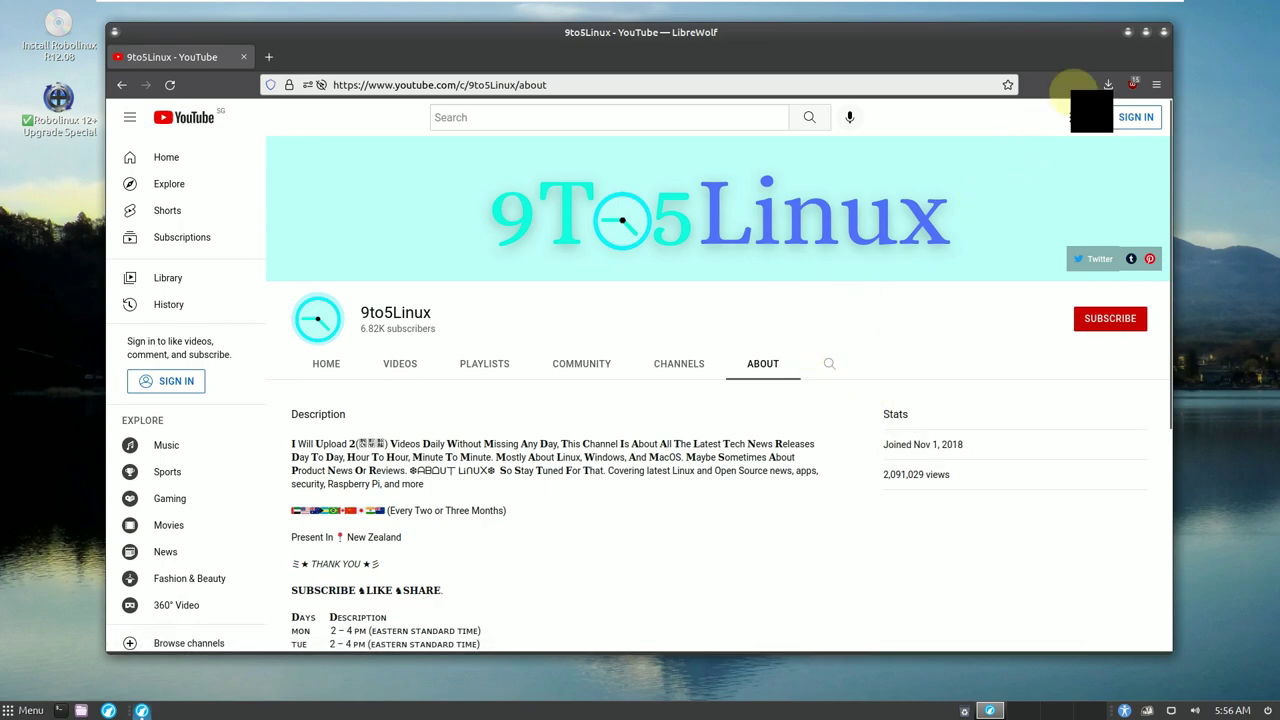
pyautogui.click(1164, 33)
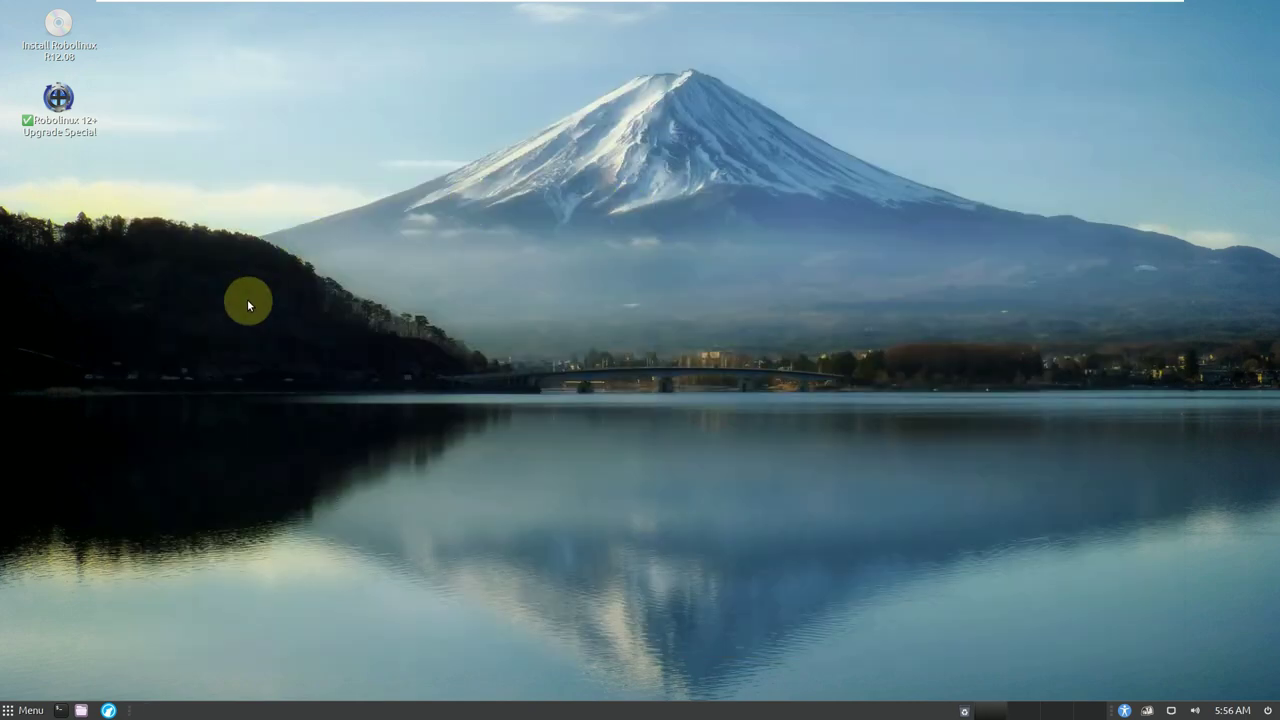
# Step: Launch the Software application from the System Tools category of the desktop's application list
pyautogui.click(20, 710)
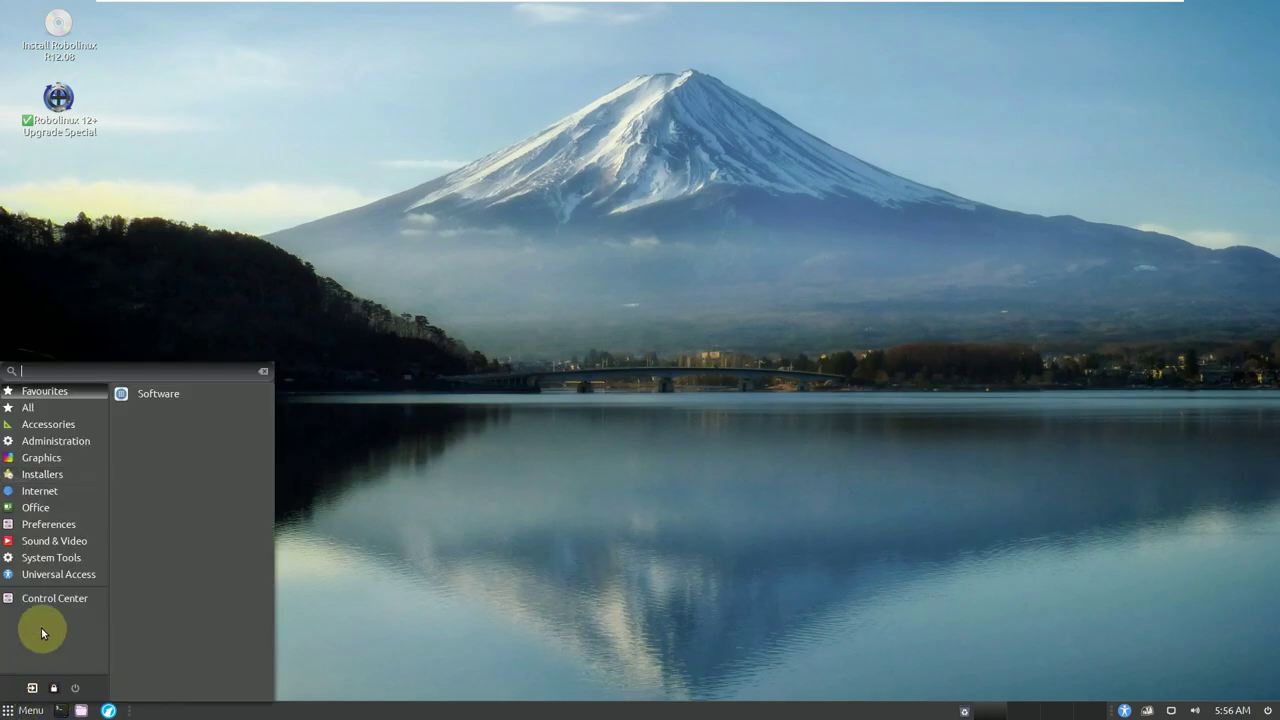
pyautogui.moveTo(54, 580)
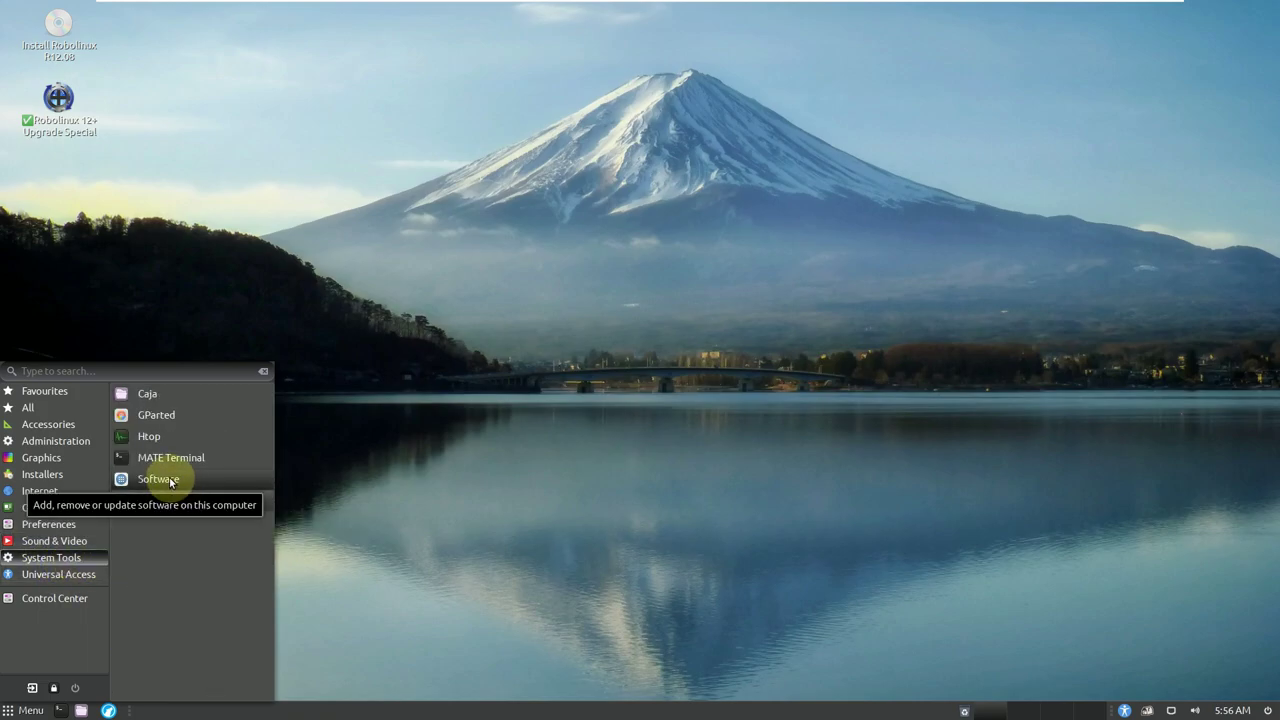
pyautogui.click(168, 481)
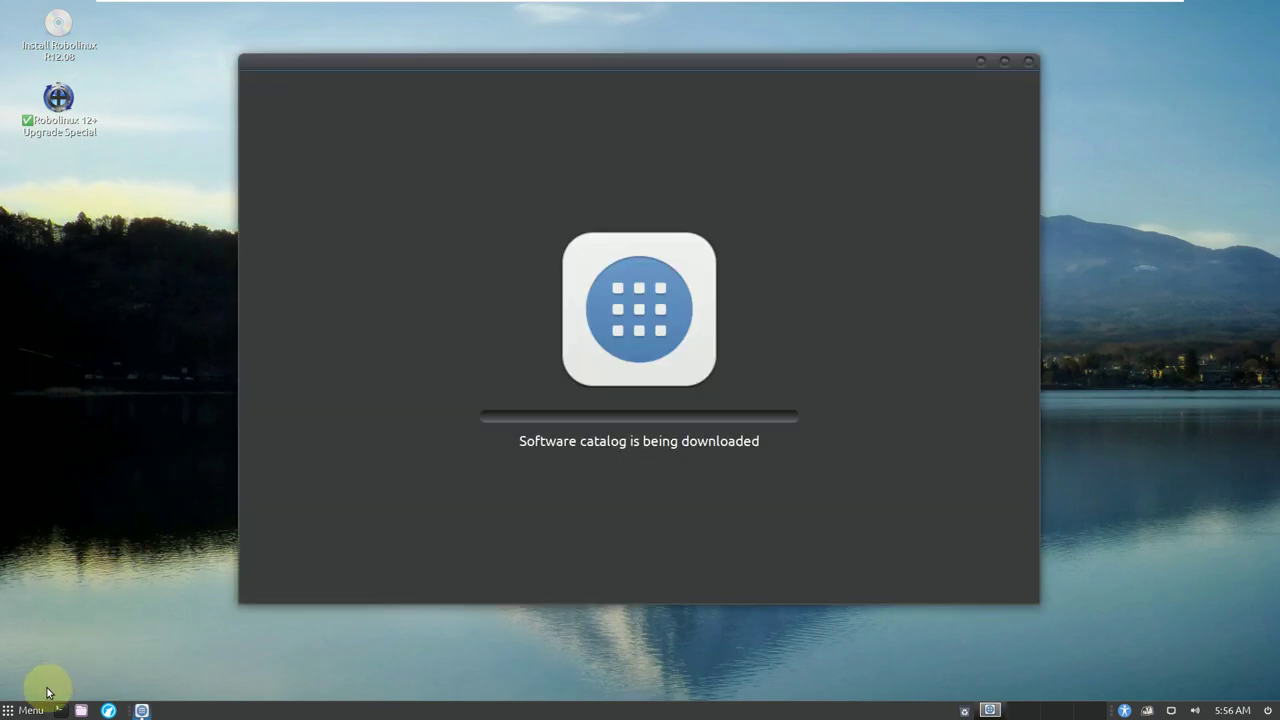
# Step: Look through the installed applications by category, including Preferences, Office, Installers, Graphics and Administration, and the complete application list
pyautogui.click(33, 711)
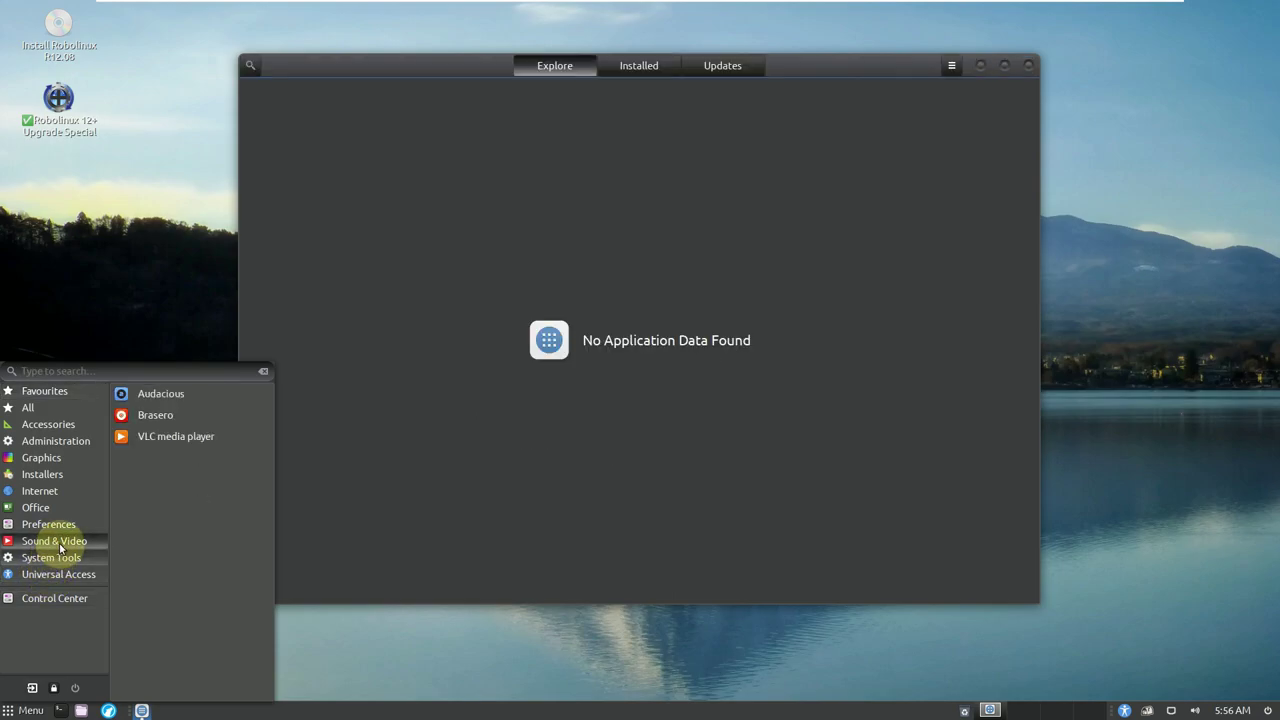
pyautogui.moveTo(66, 531)
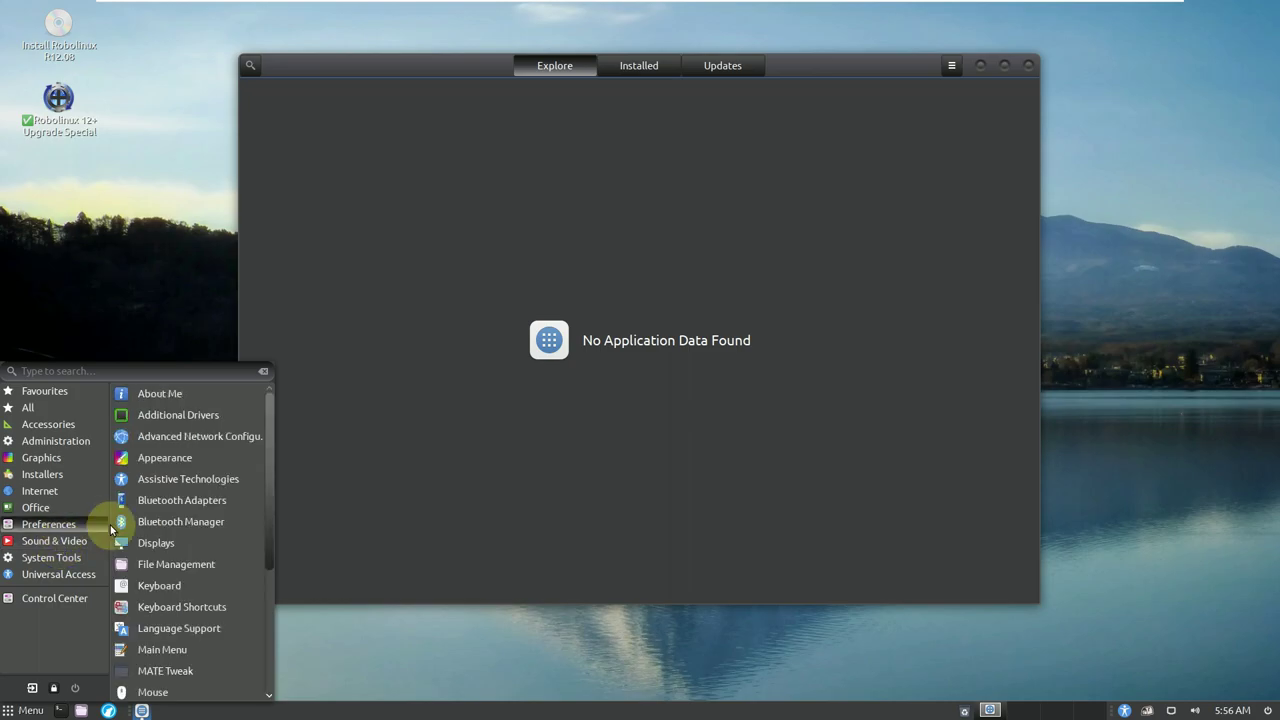
pyautogui.scroll(-5, 238, 558)
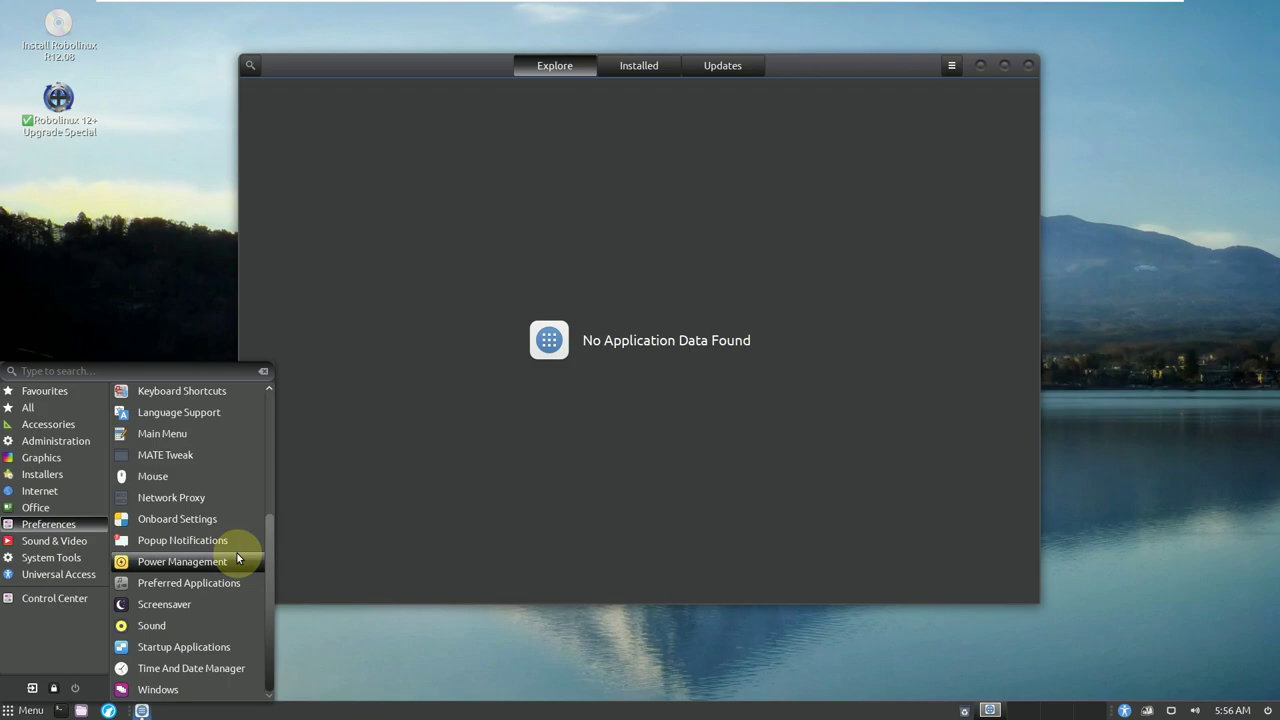
pyautogui.scroll(5, 238, 558)
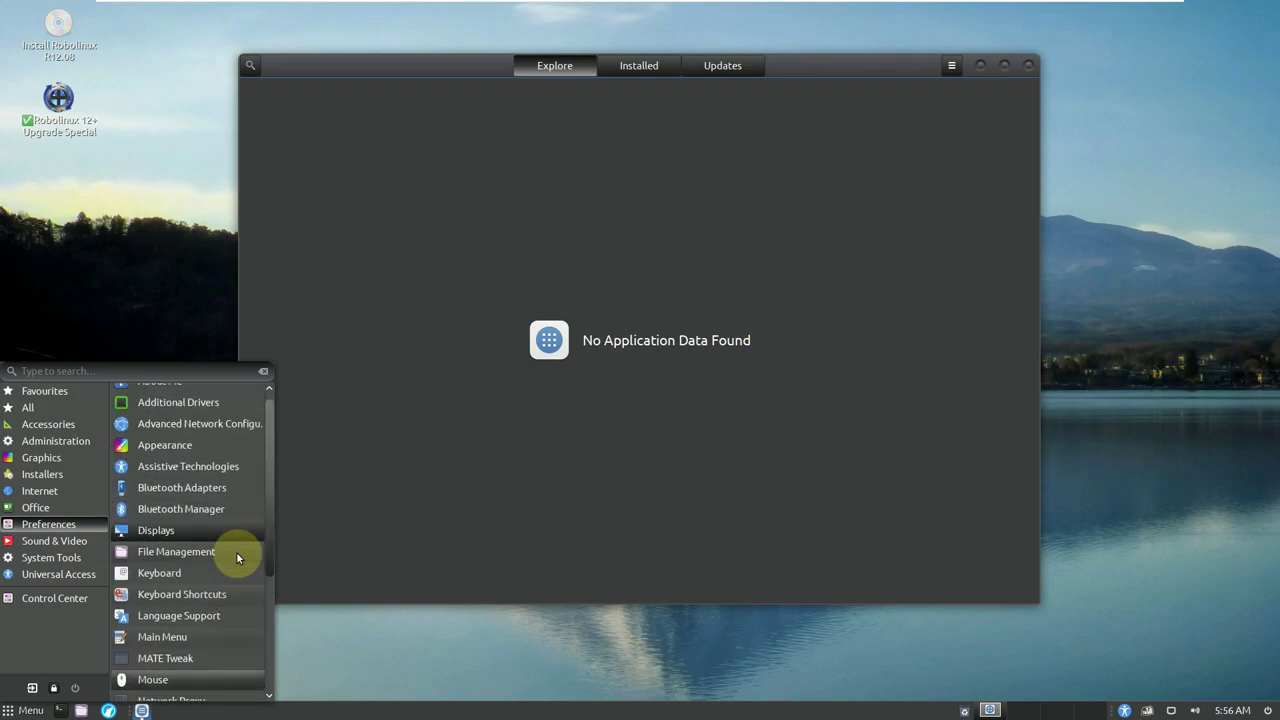
pyautogui.scroll(1, 238, 558)
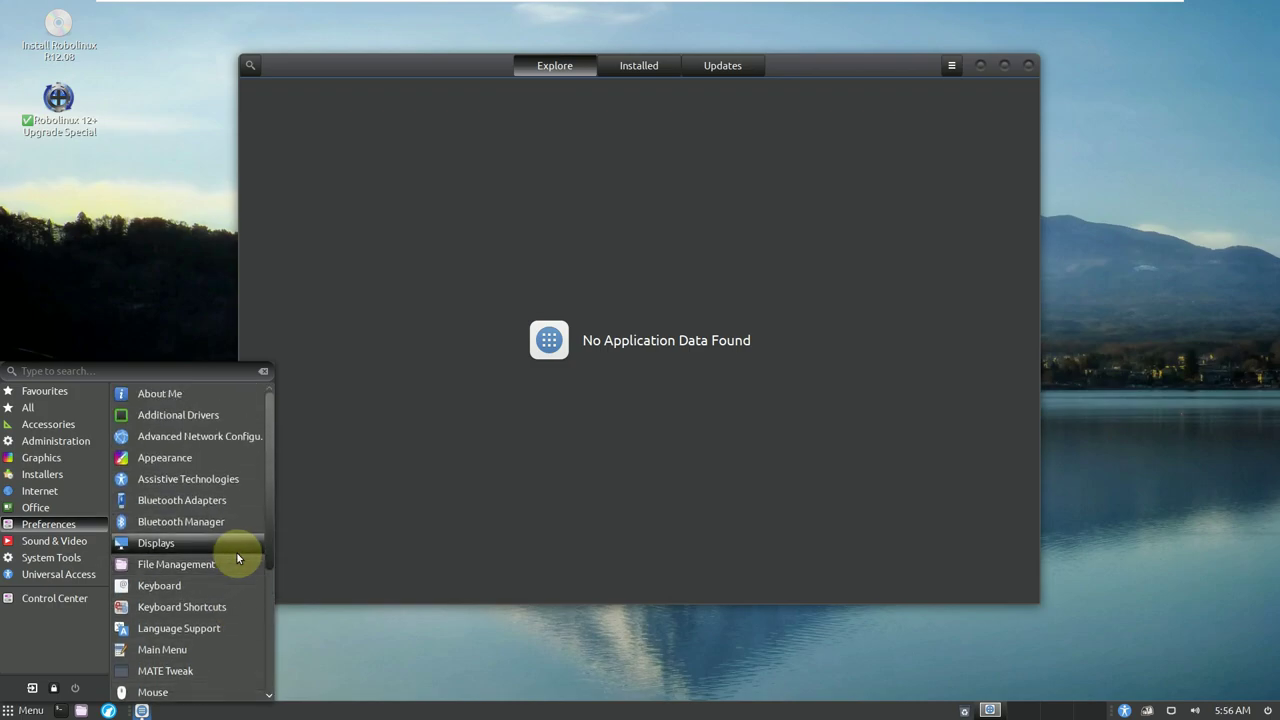
pyautogui.click(78, 511)
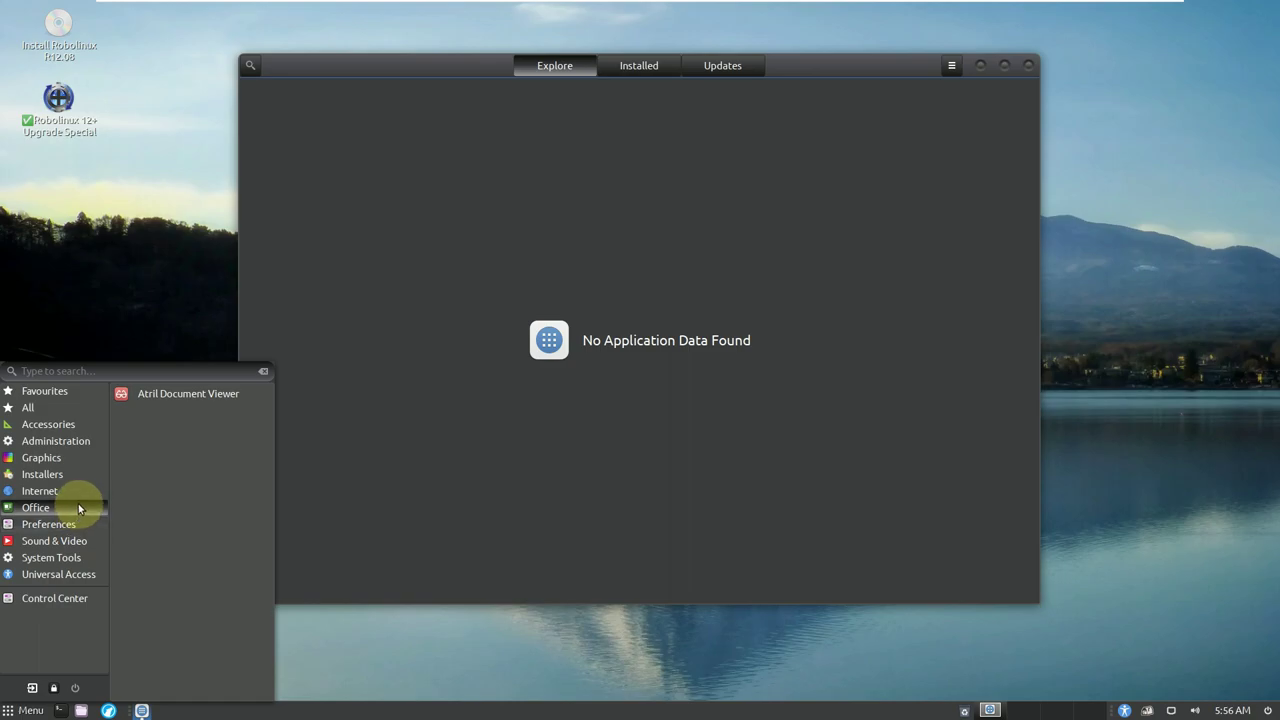
pyautogui.click(78, 497)
pyautogui.click(76, 475)
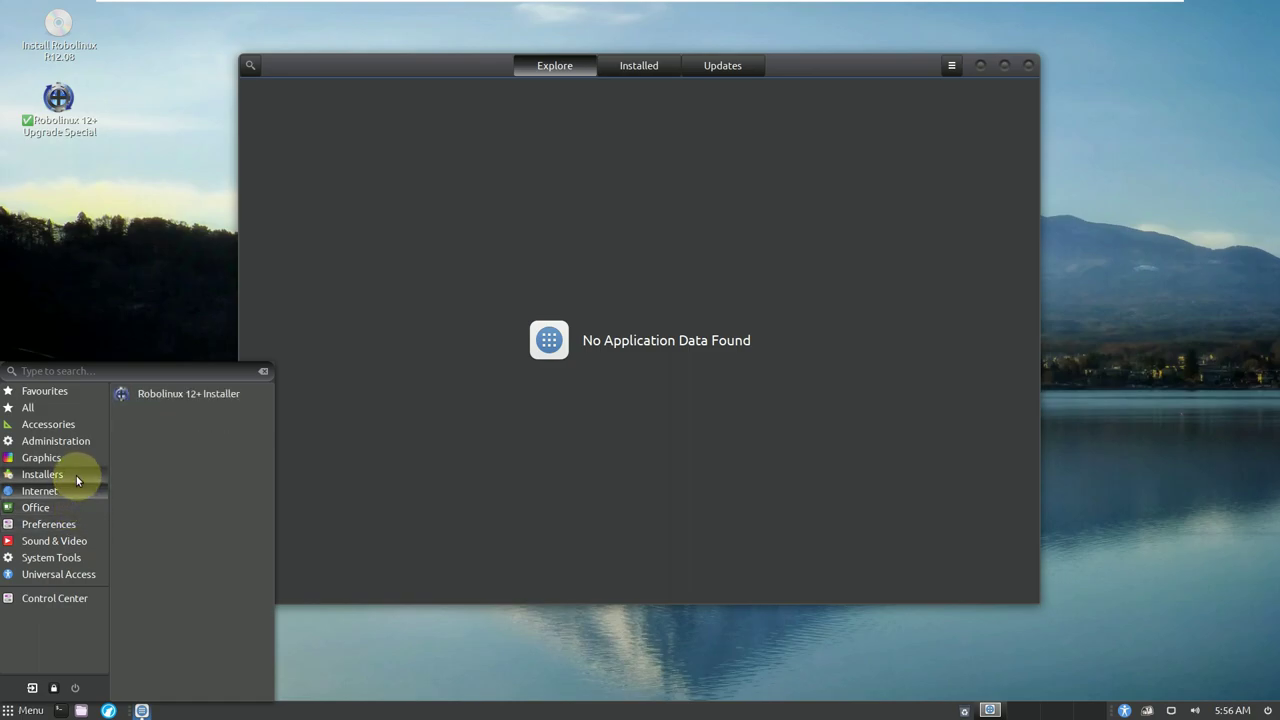
pyautogui.click(83, 457)
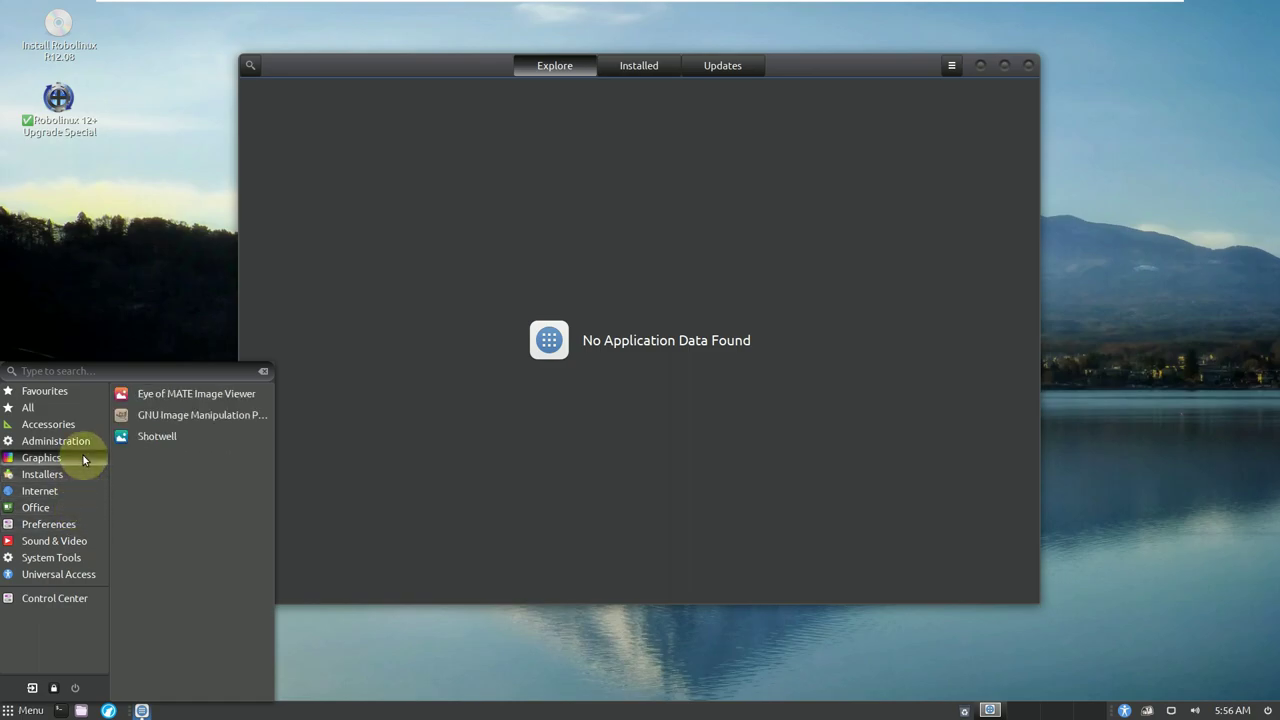
pyautogui.click(91, 443)
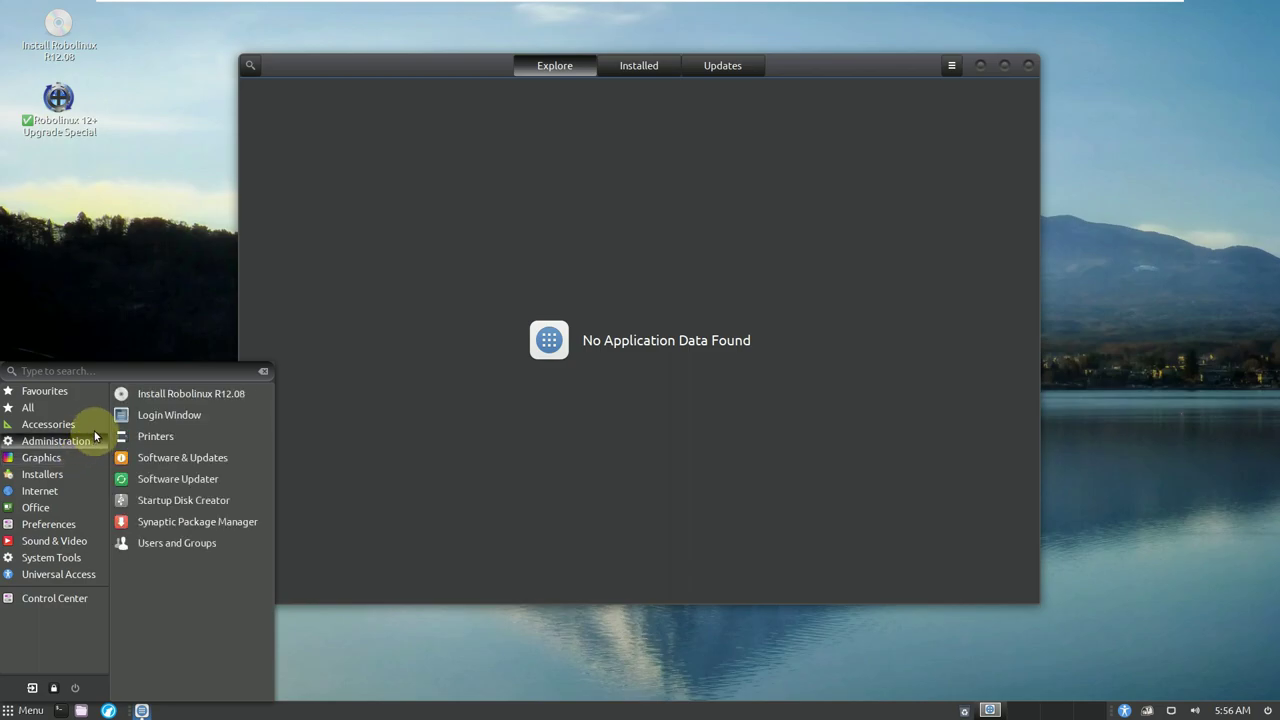
pyautogui.click(95, 429)
pyautogui.click(89, 407)
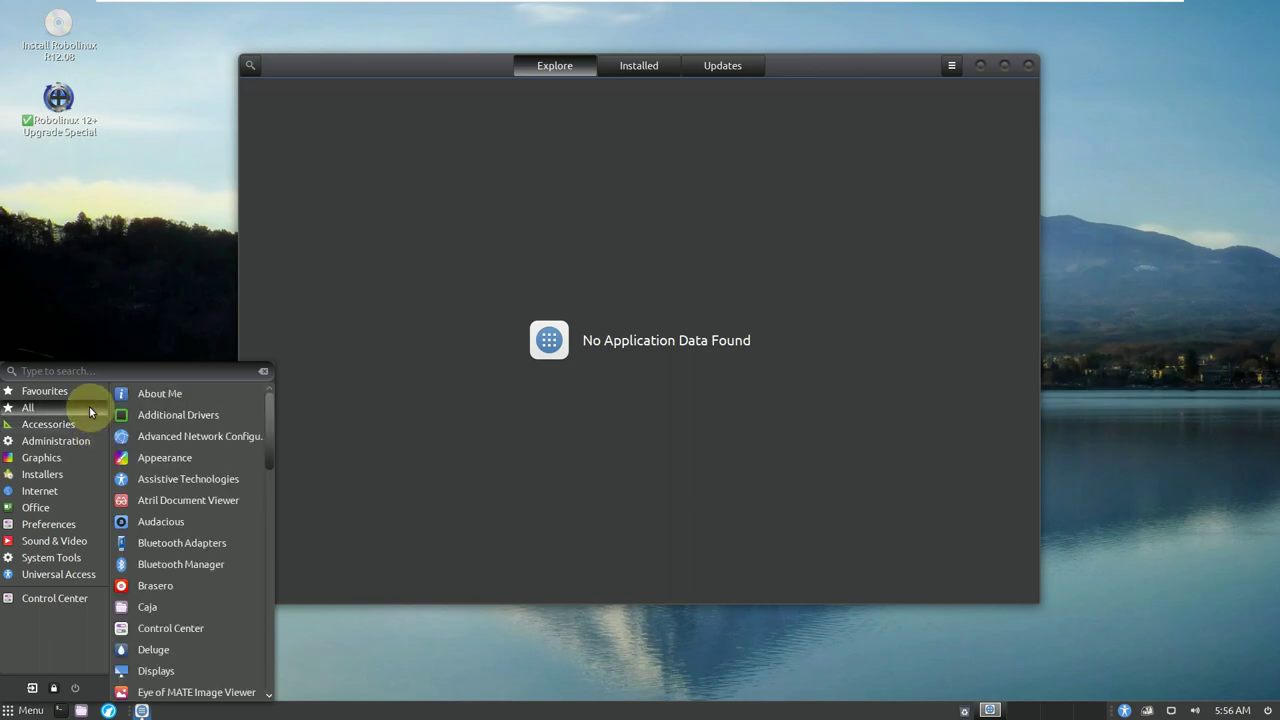
pyautogui.scroll(-2, 238, 483)
pyautogui.scroll(-5, 238, 483)
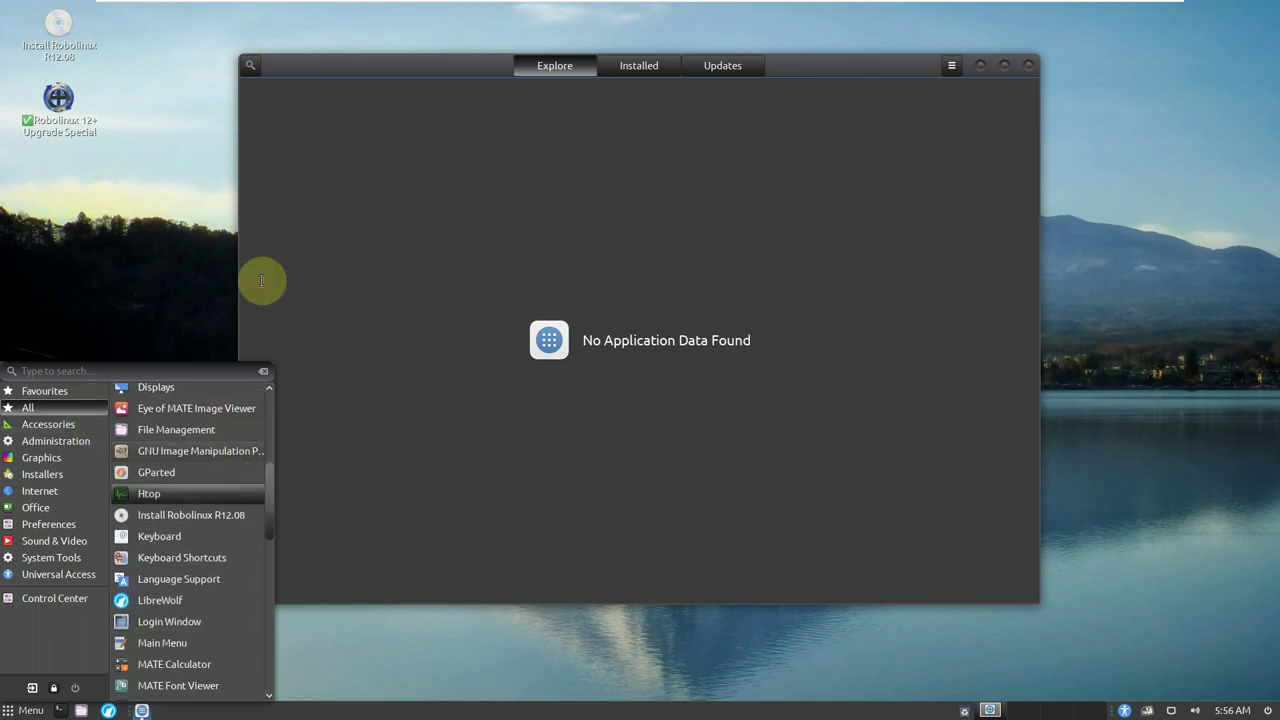
# Step: Display the installed applications in Software and look through the list down to the system applications
pyautogui.click(618, 63)
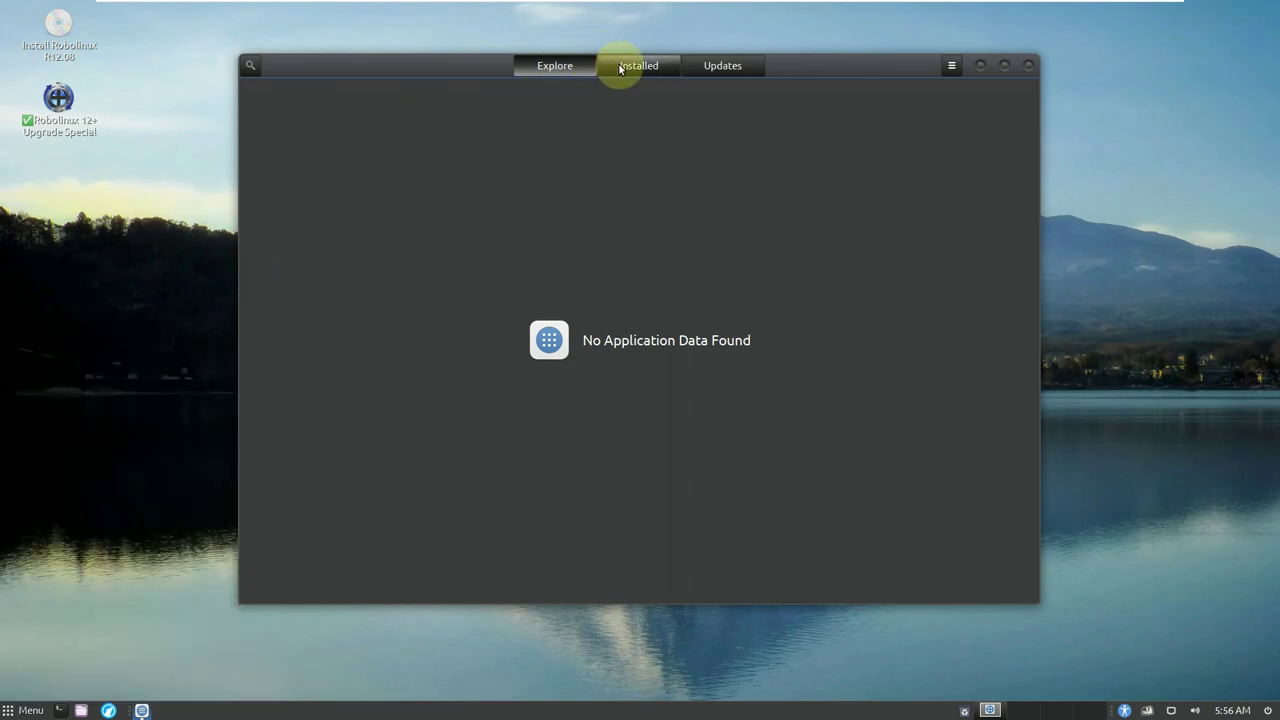
pyautogui.click(619, 64)
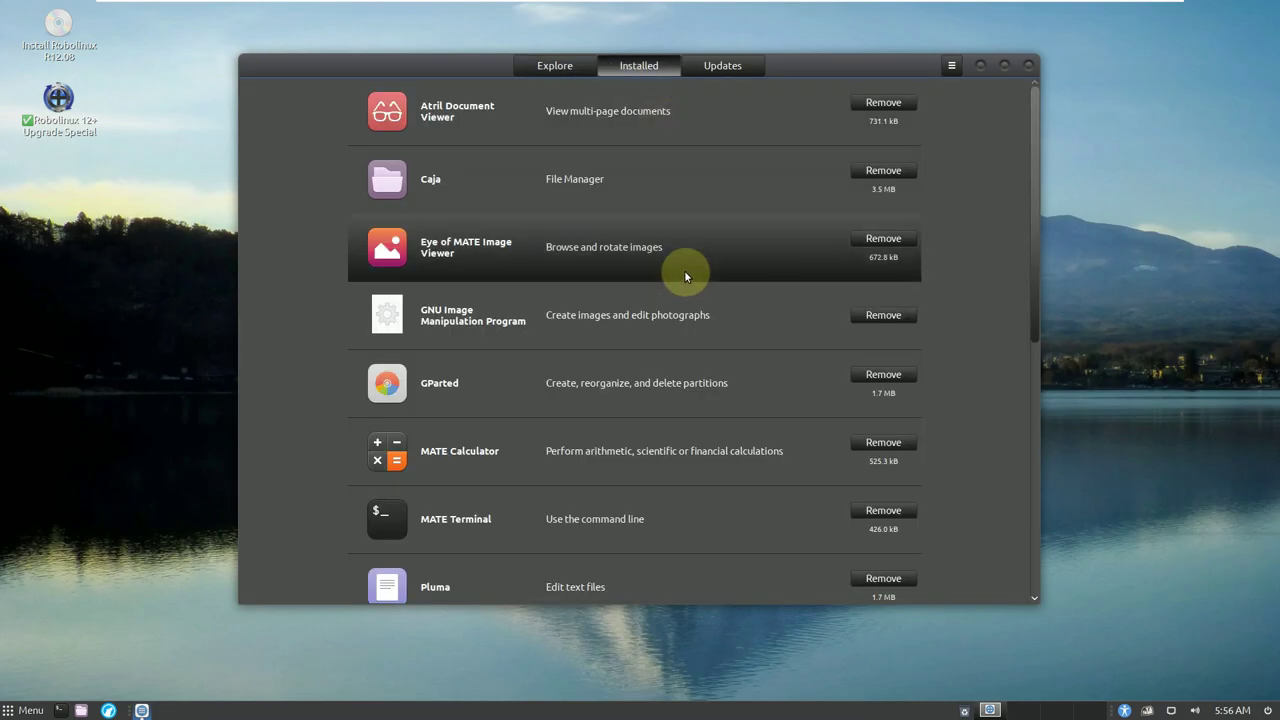
pyautogui.scroll(-6, 685, 277)
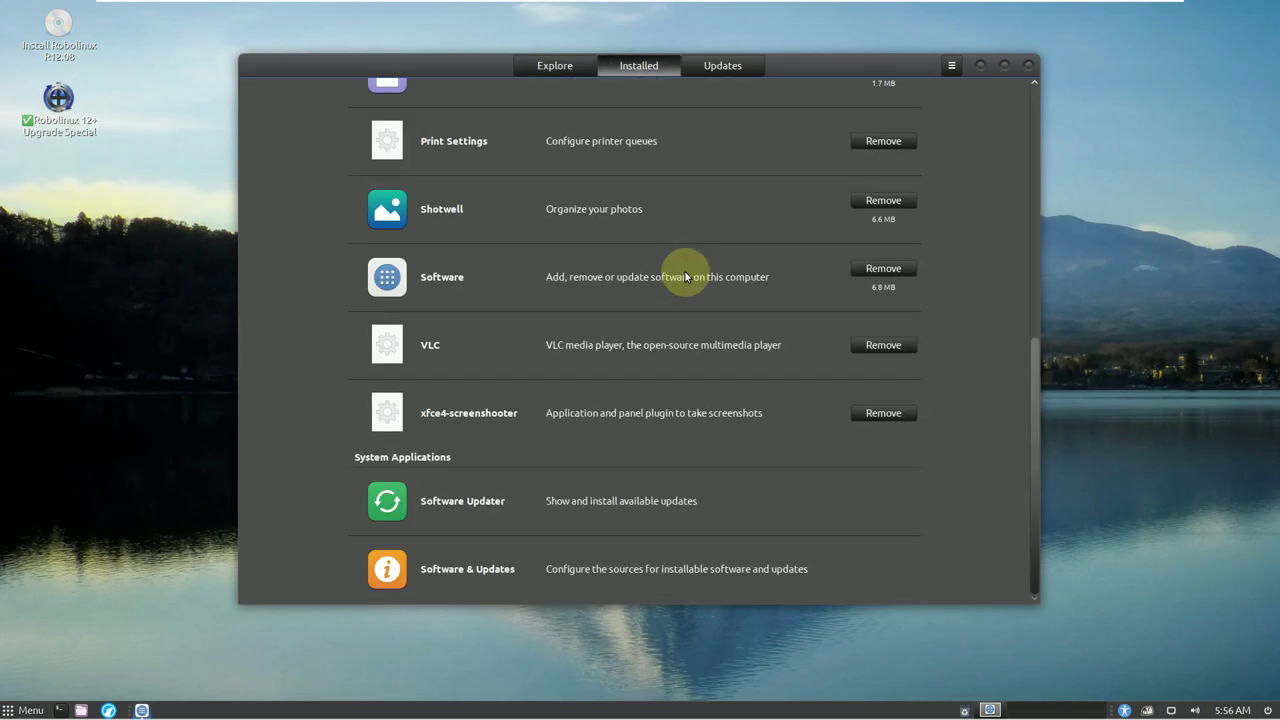
pyautogui.press('super+Tab')
pyautogui.click(630, 297)
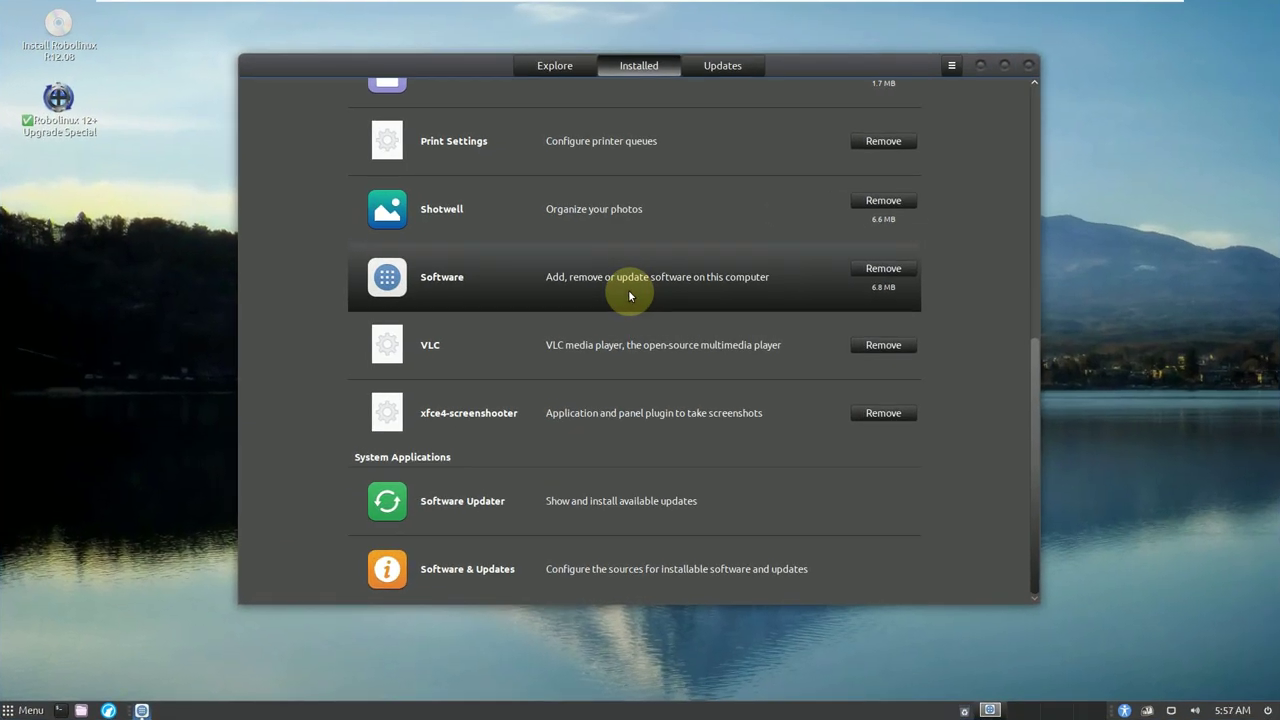
pyautogui.press('super+Tab')
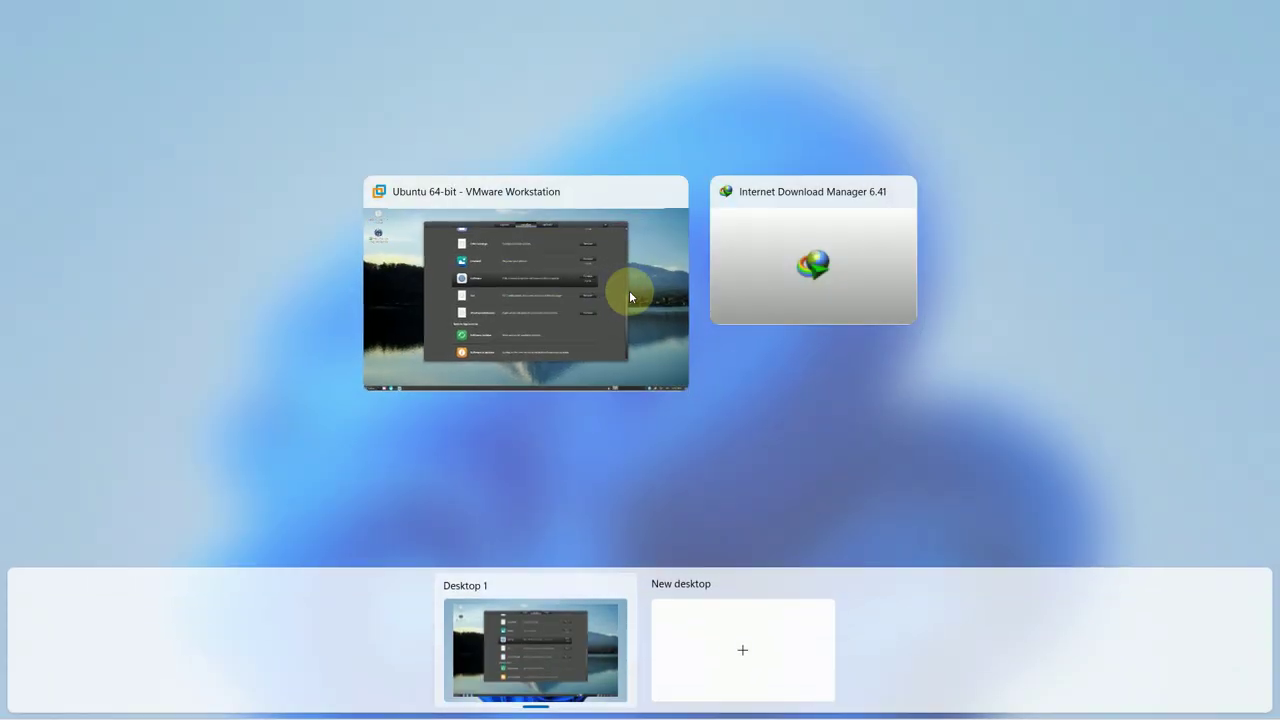
pyautogui.click(537, 300)
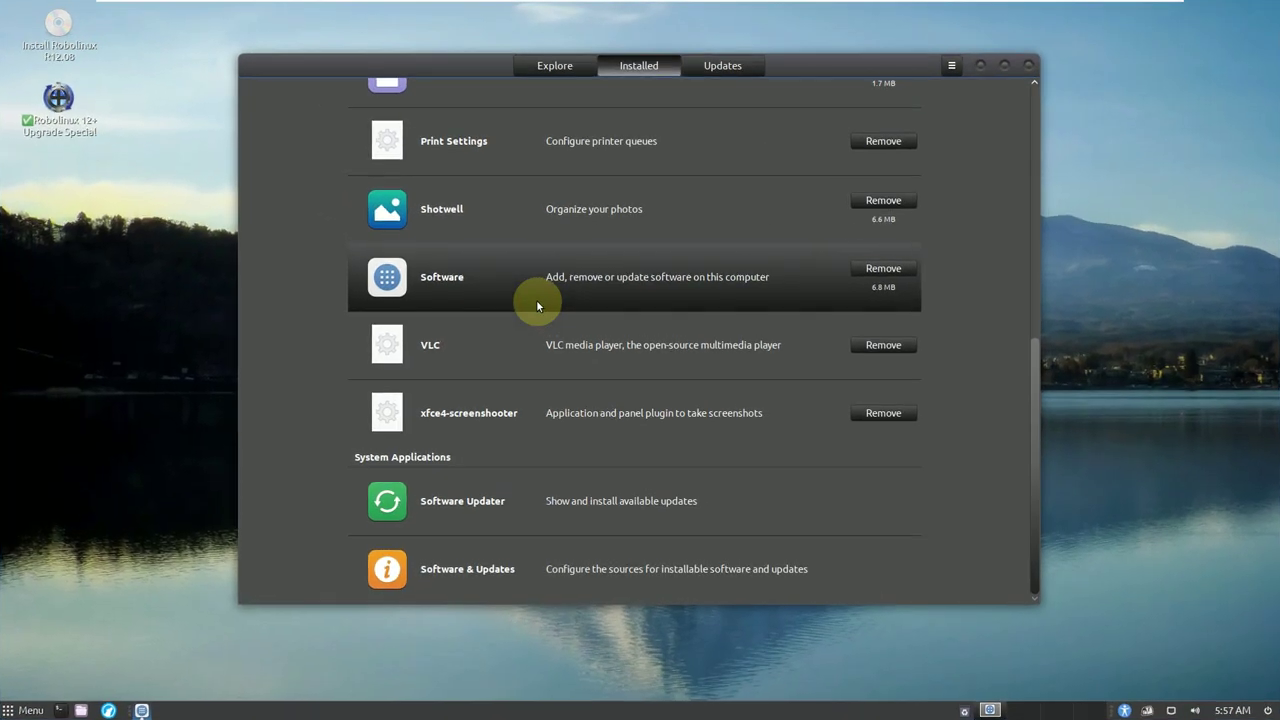
# Step: Review the installed list back upward, check Software's update status, and open its About information
pyautogui.scroll(5, 797, 267)
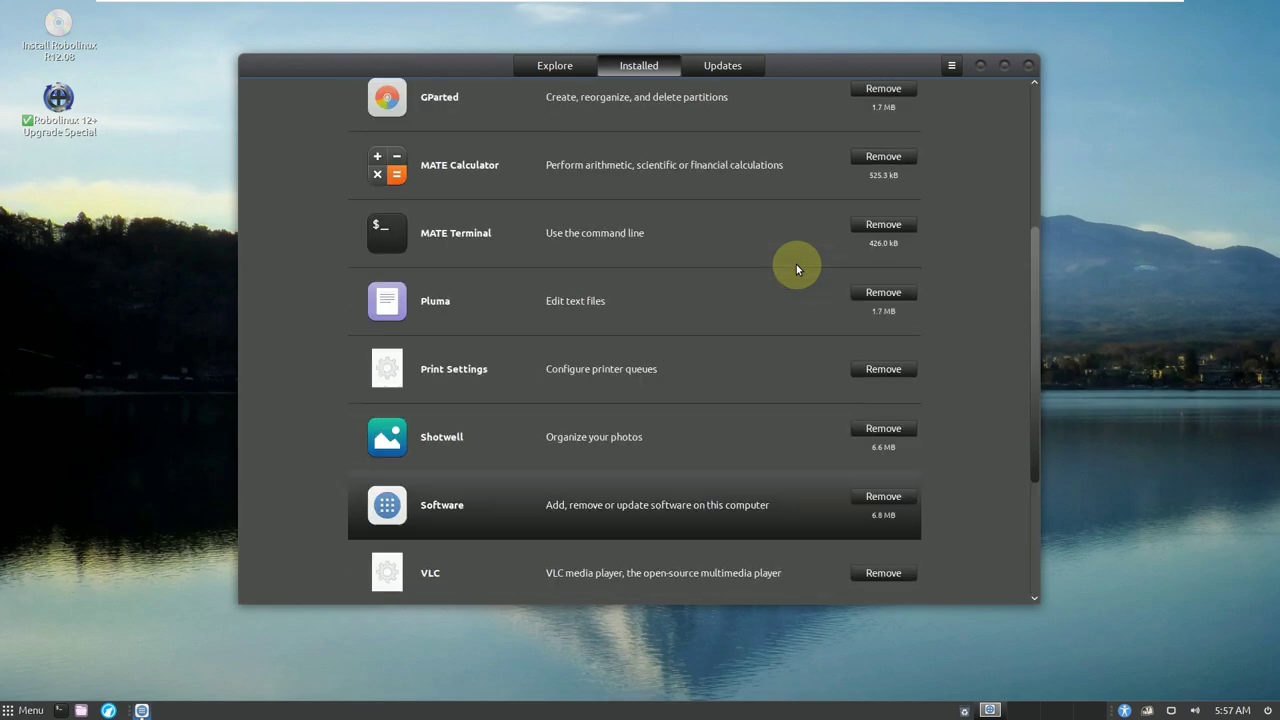
pyautogui.scroll(3, 797, 268)
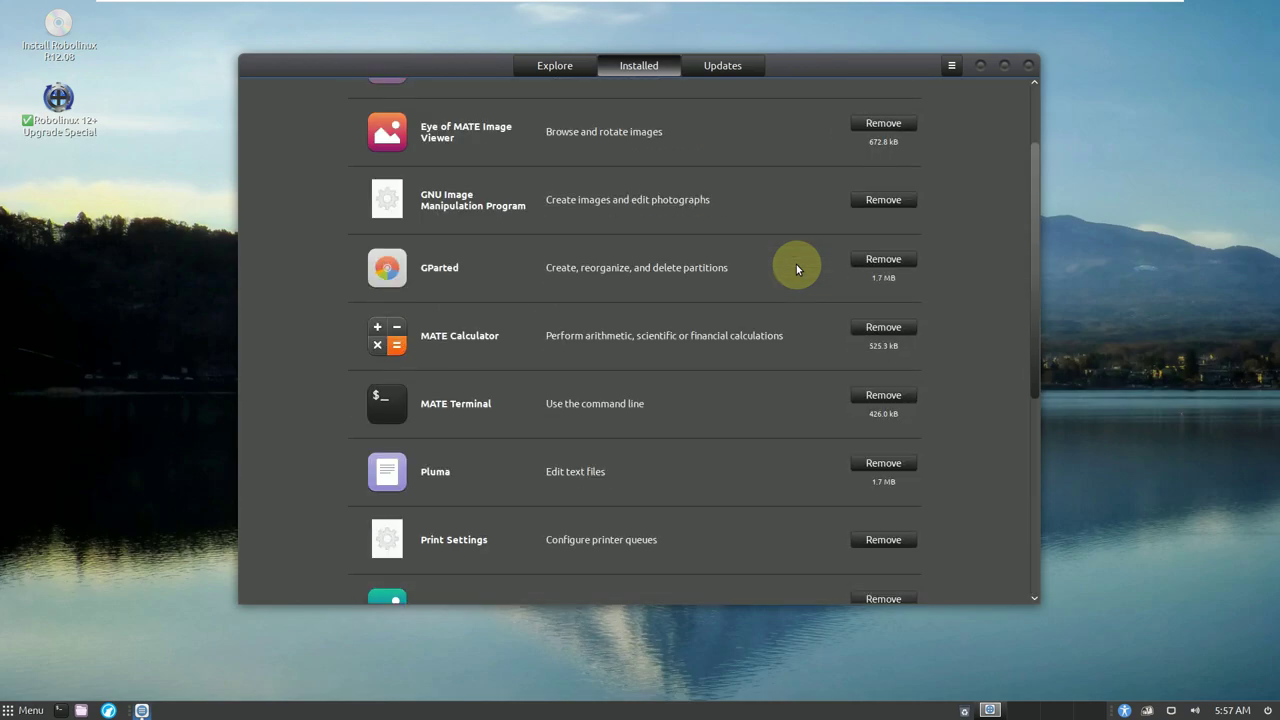
pyautogui.click(728, 66)
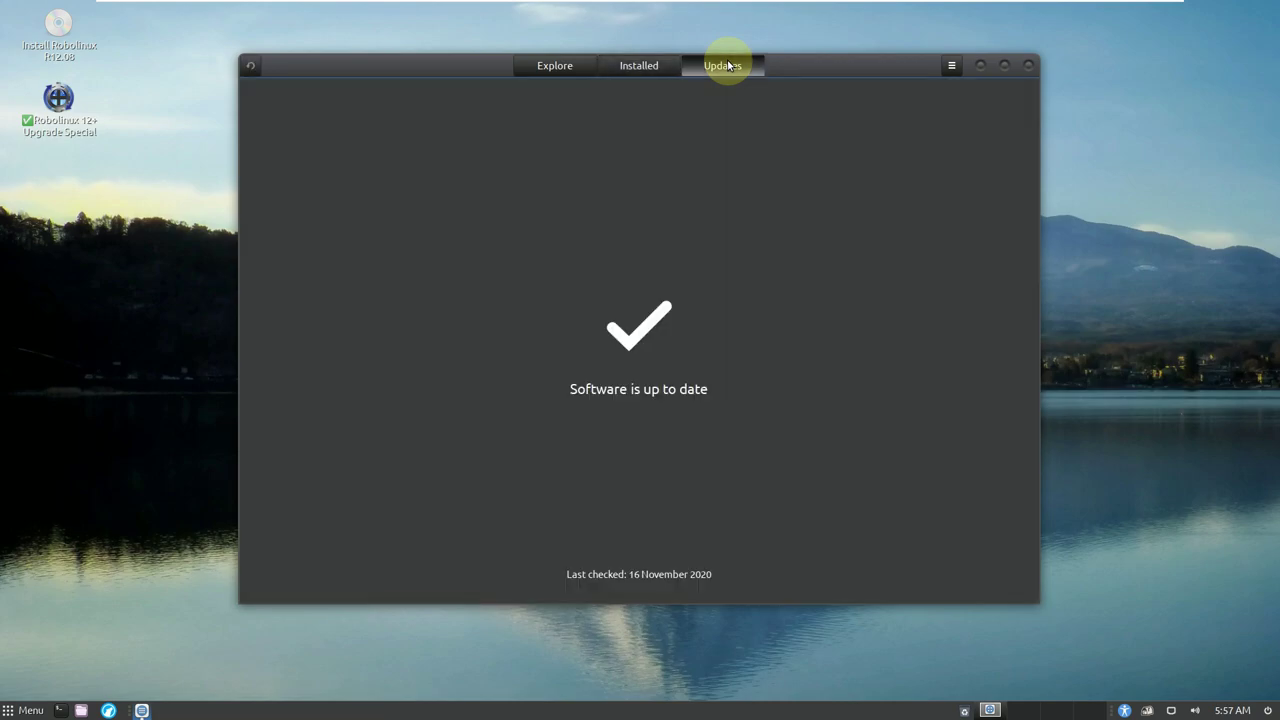
pyautogui.click(950, 66)
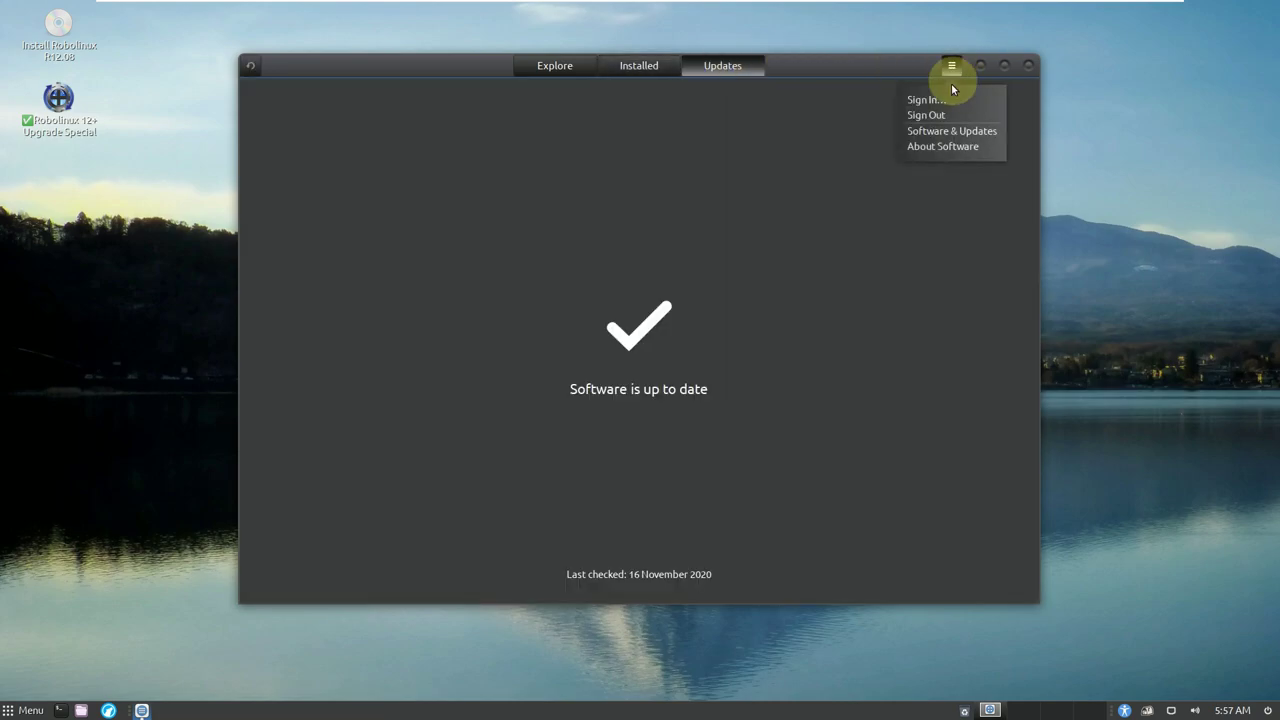
pyautogui.click(940, 147)
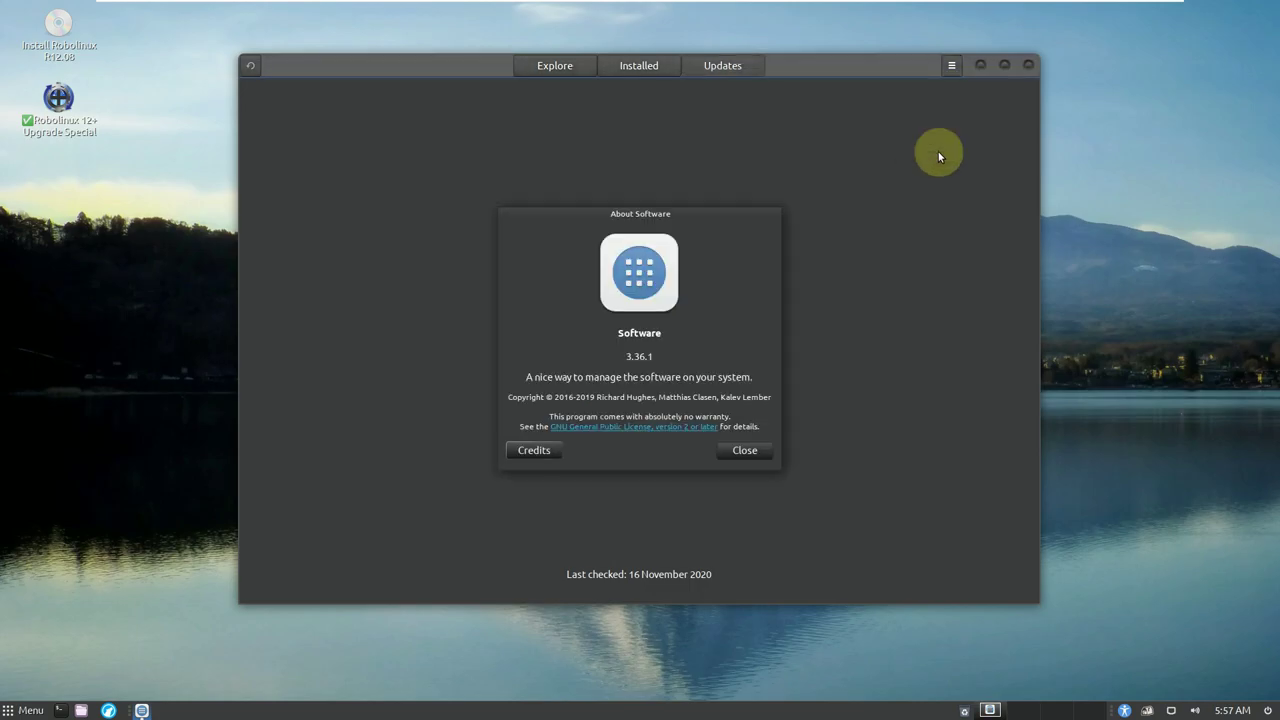
# Step: Close the About information, try to open Software & Updates from within Software, and close the Software application
pyautogui.click(745, 451)
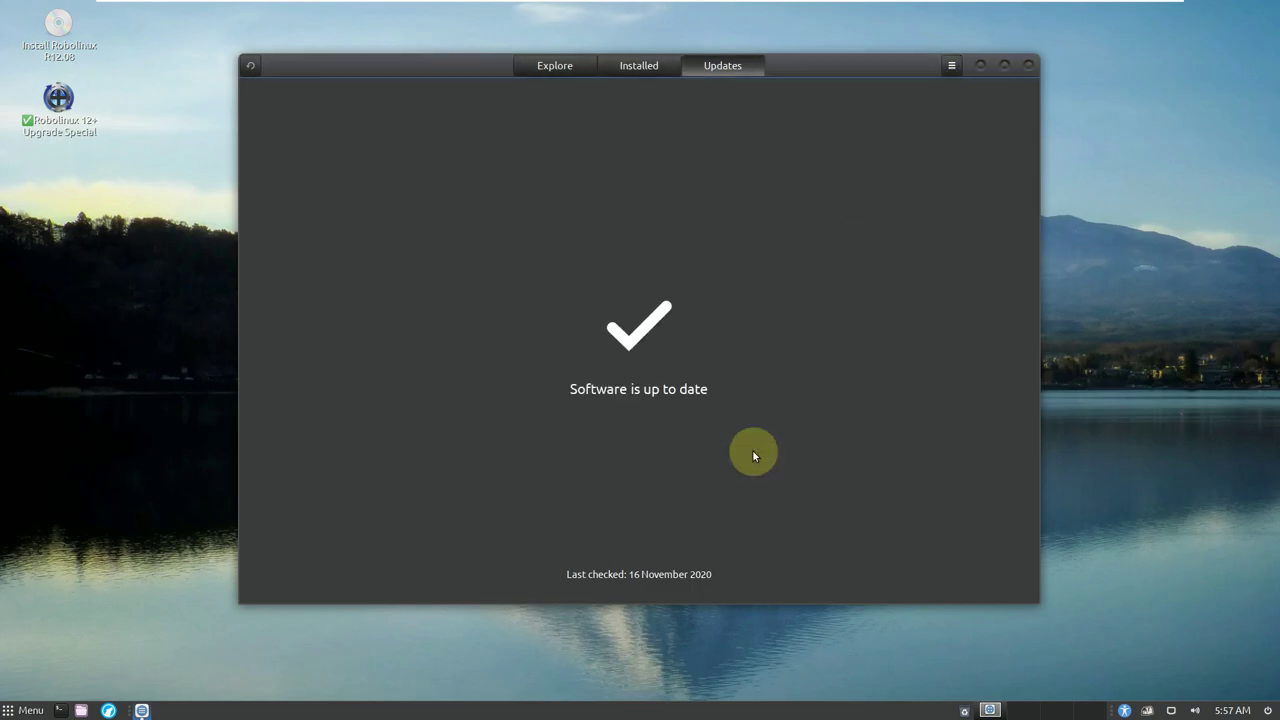
pyautogui.click(951, 65)
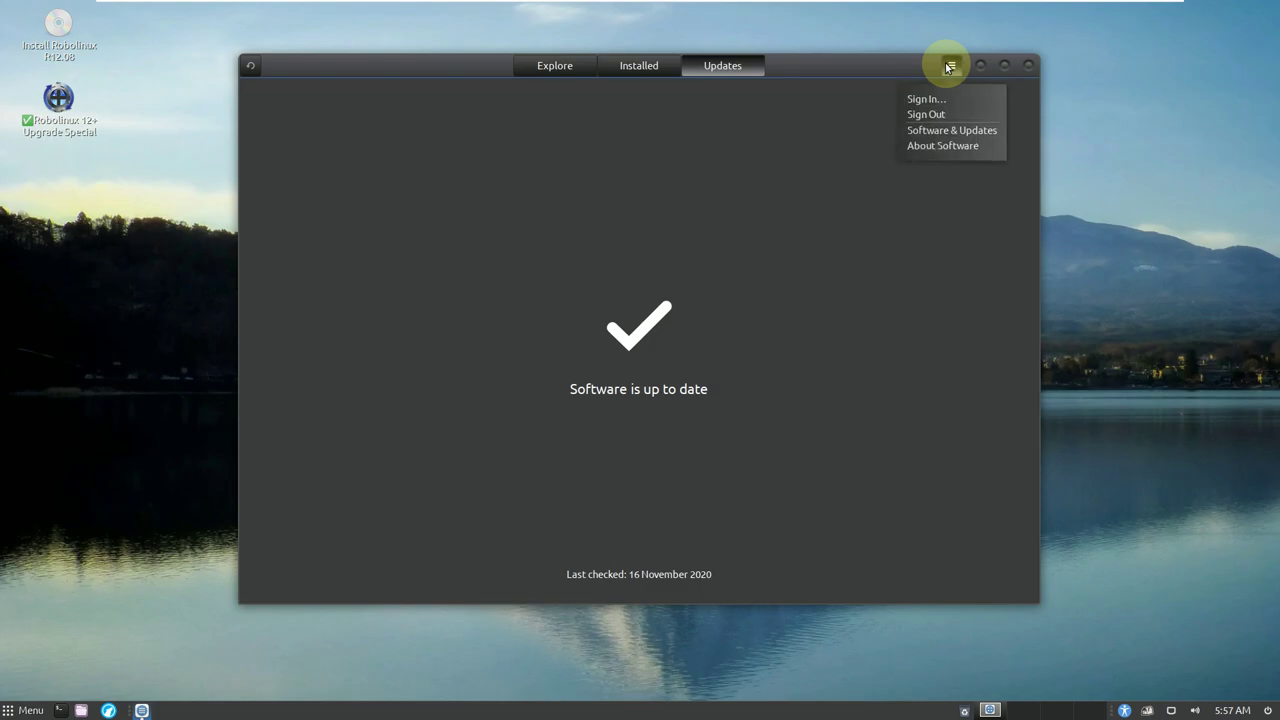
pyautogui.click(941, 131)
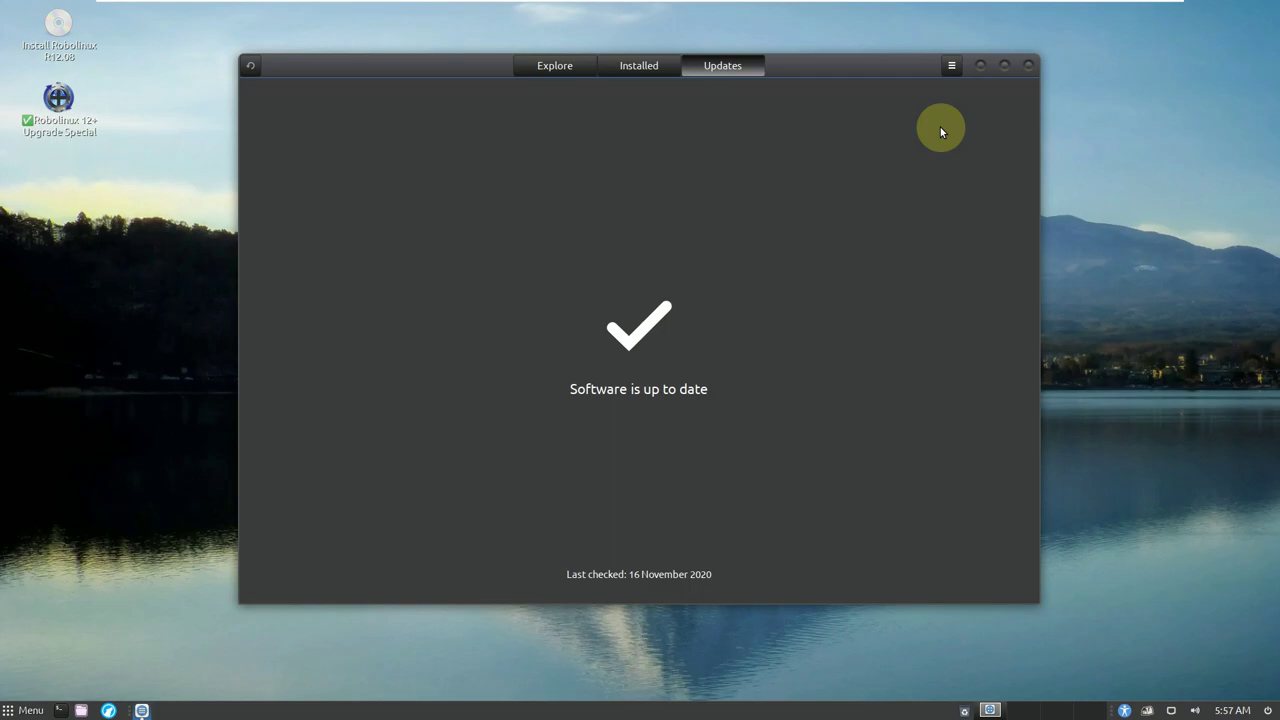
pyautogui.click(1027, 67)
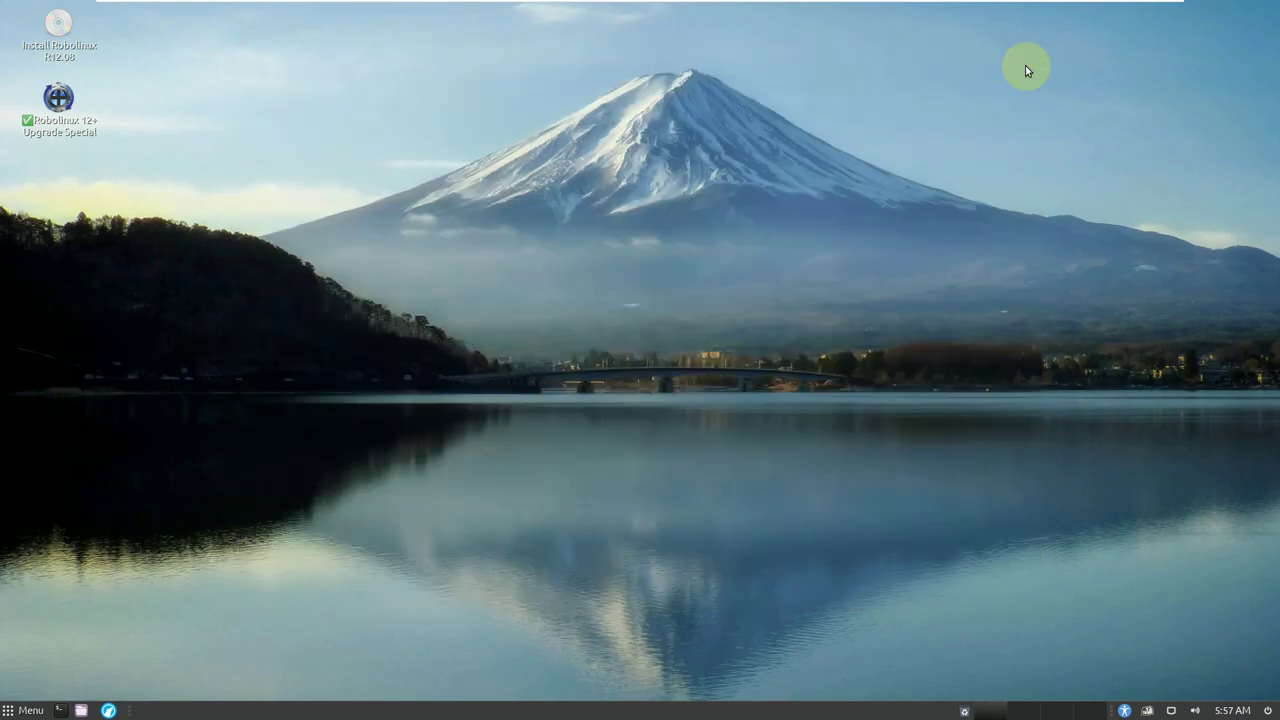
# Step: Open Software & Updates from the Control Center and review its Other Software, Authentication, Additional Drivers, Developer Options and Livepatch settings
pyautogui.click(31, 709)
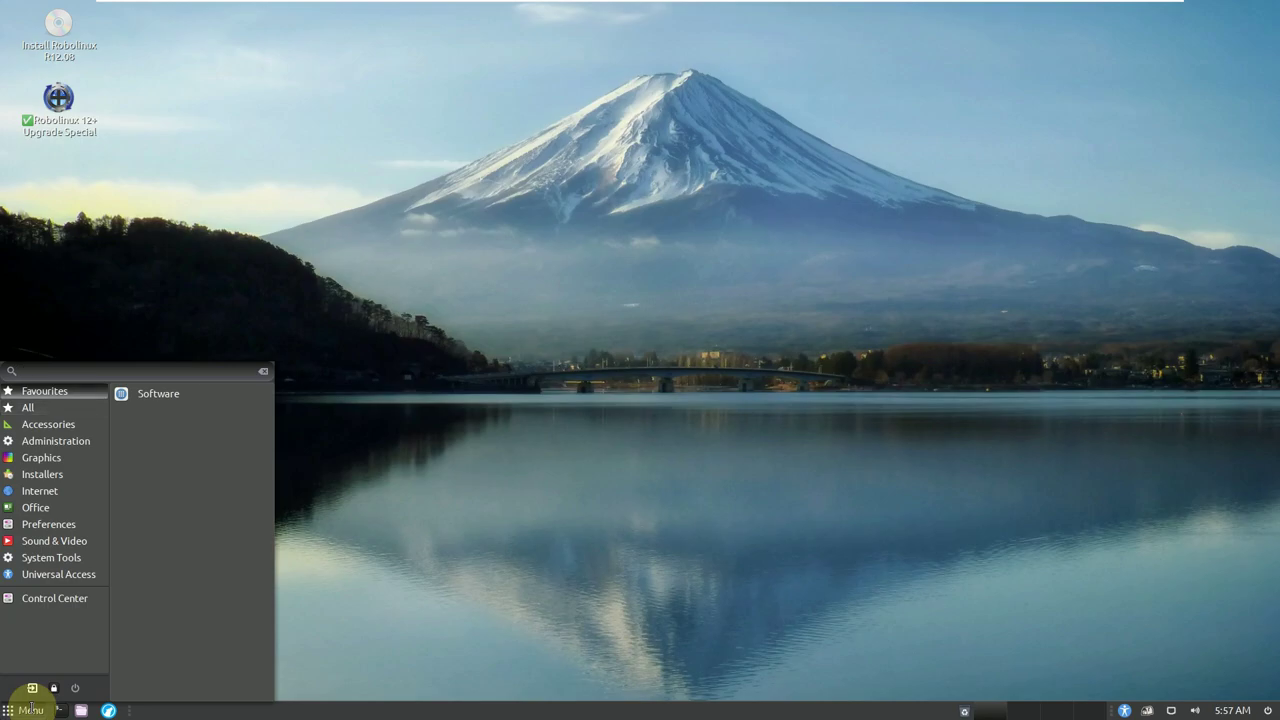
pyautogui.click(47, 602)
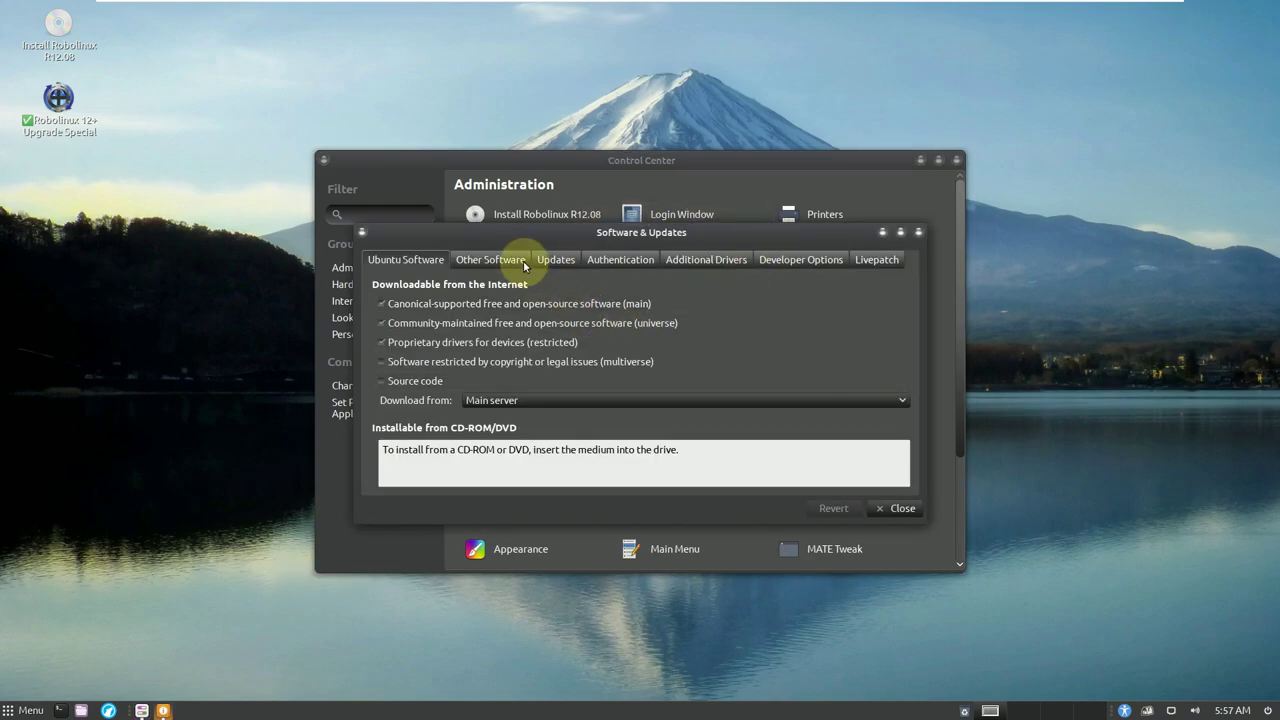
pyautogui.click(522, 262)
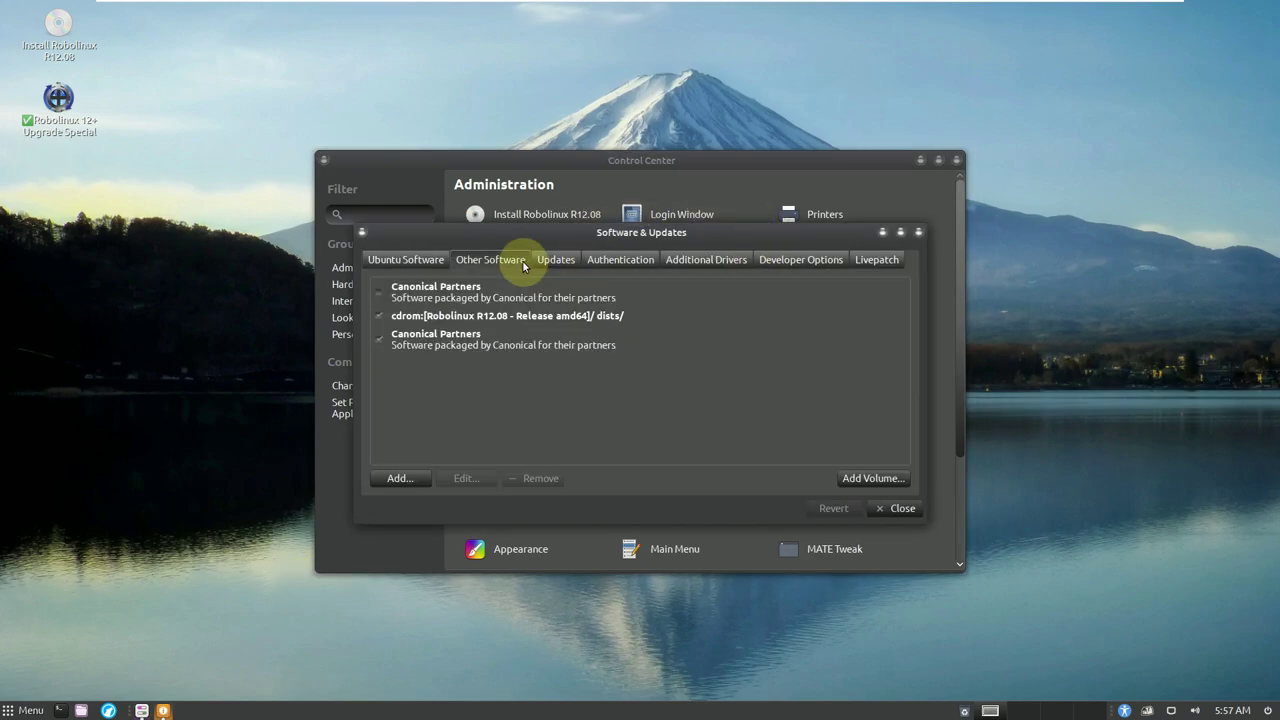
pyautogui.click(606, 262)
pyautogui.click(699, 266)
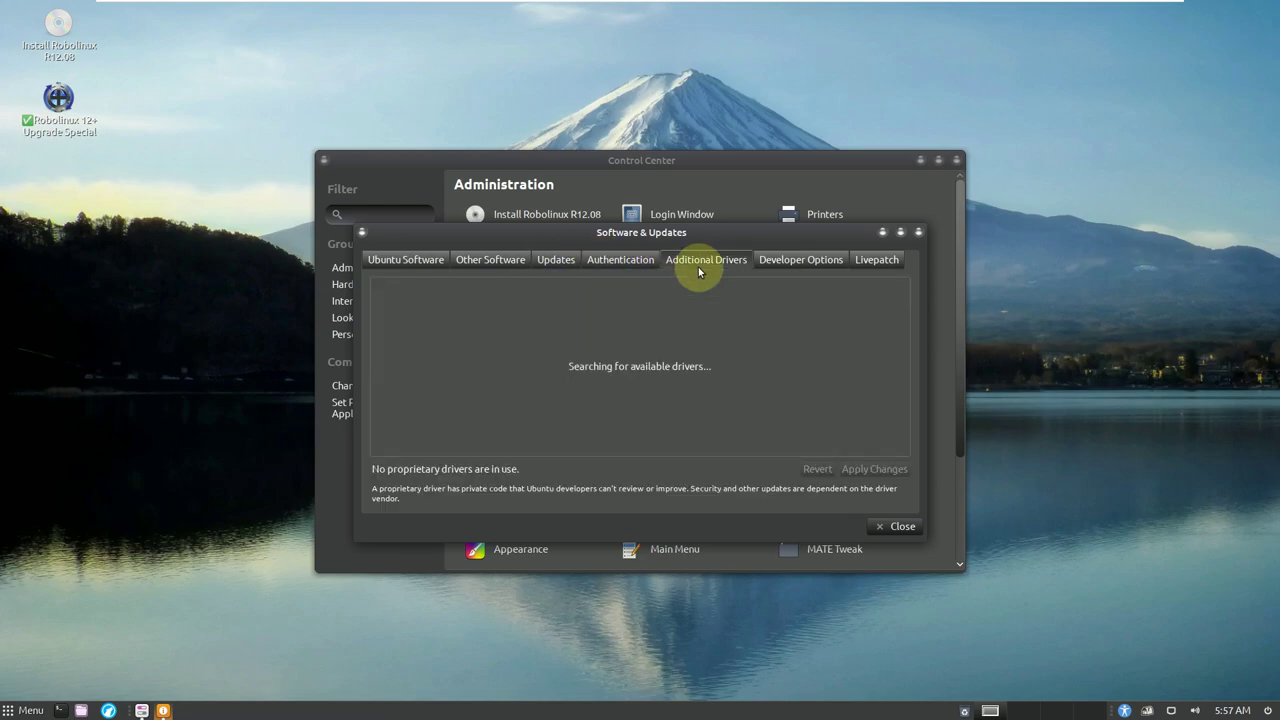
pyautogui.click(792, 262)
pyautogui.click(893, 266)
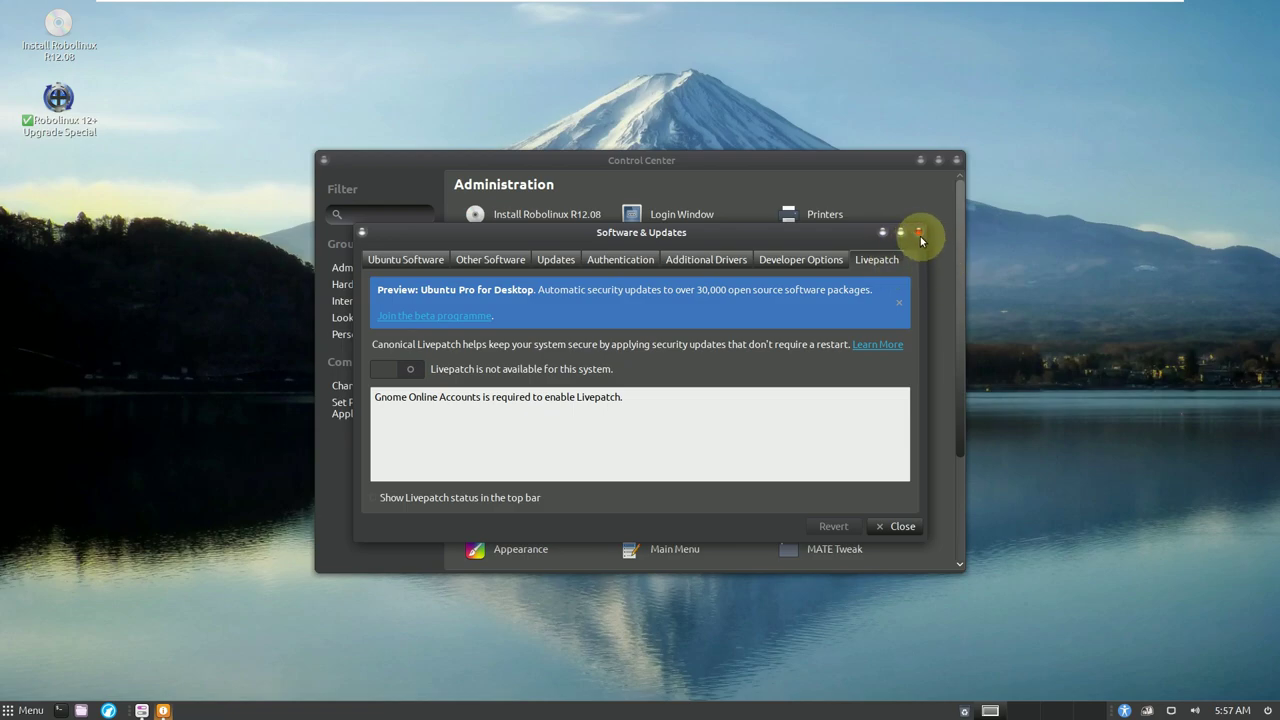
pyautogui.click(919, 233)
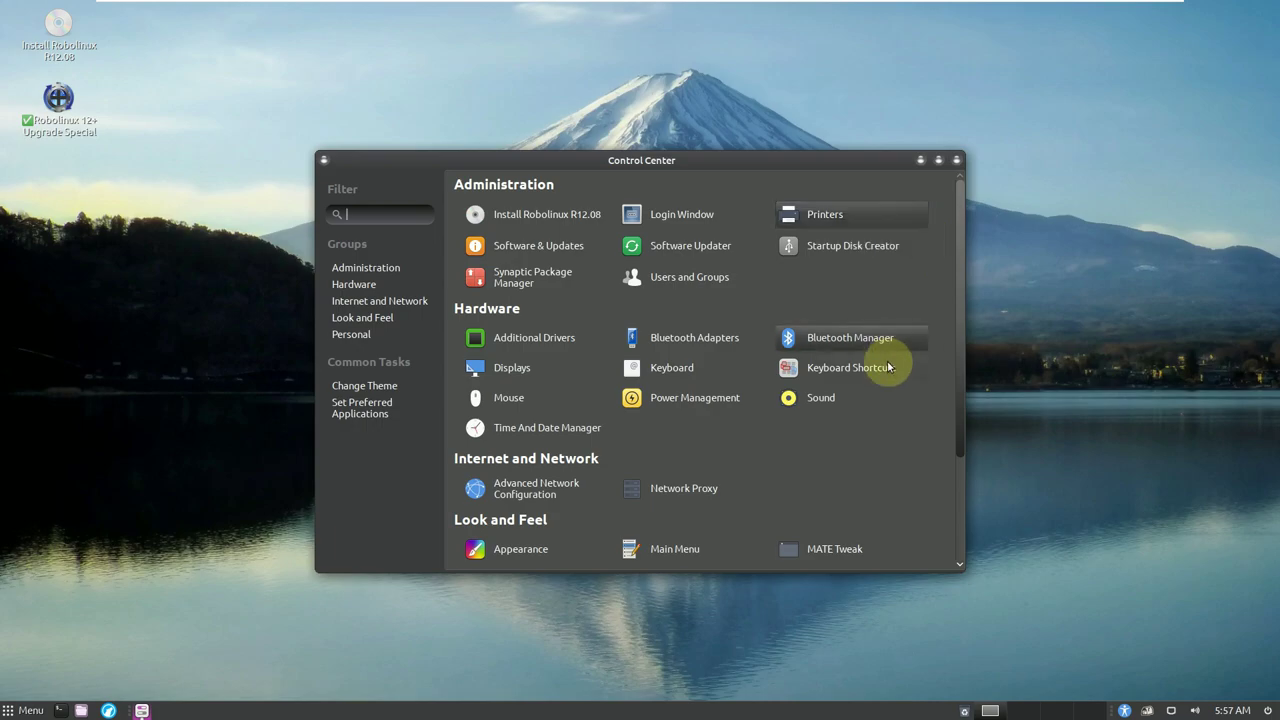
# Step: Look through the Control Center's Hardware, Internet and Network, Look and Feel, and Personal groups
pyautogui.click(378, 285)
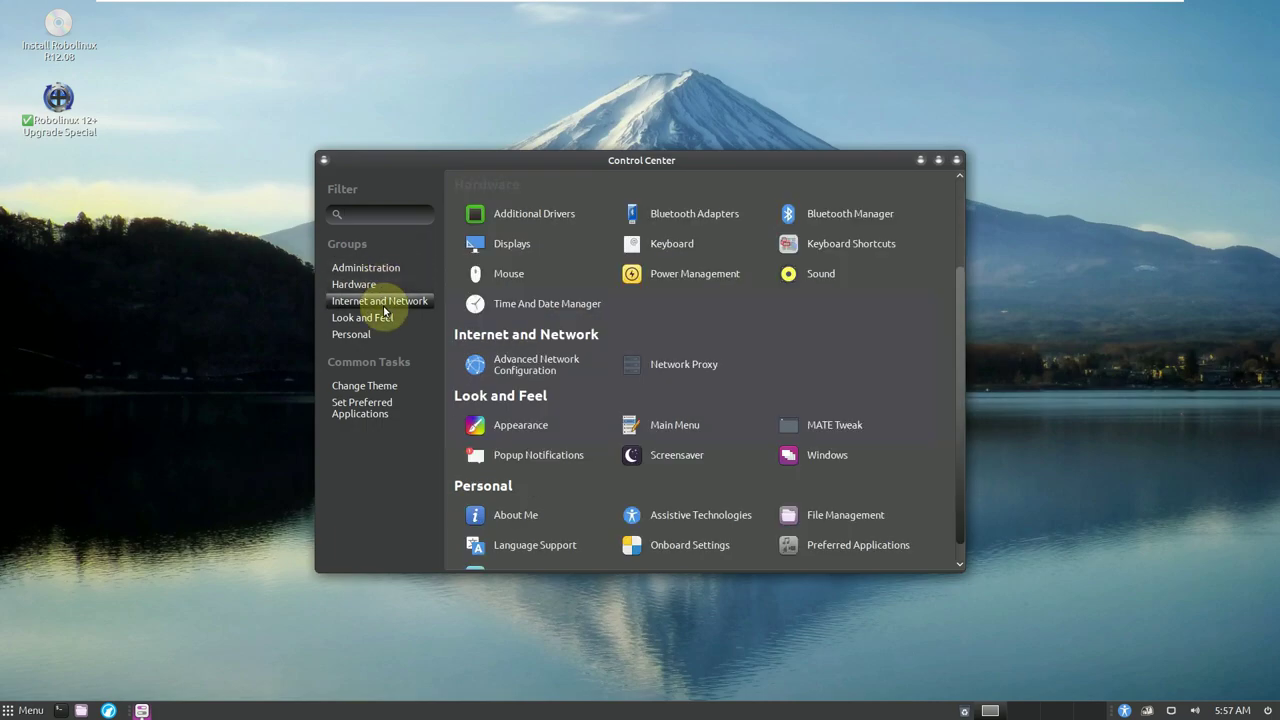
pyautogui.click(384, 304)
pyautogui.click(382, 320)
pyautogui.click(375, 336)
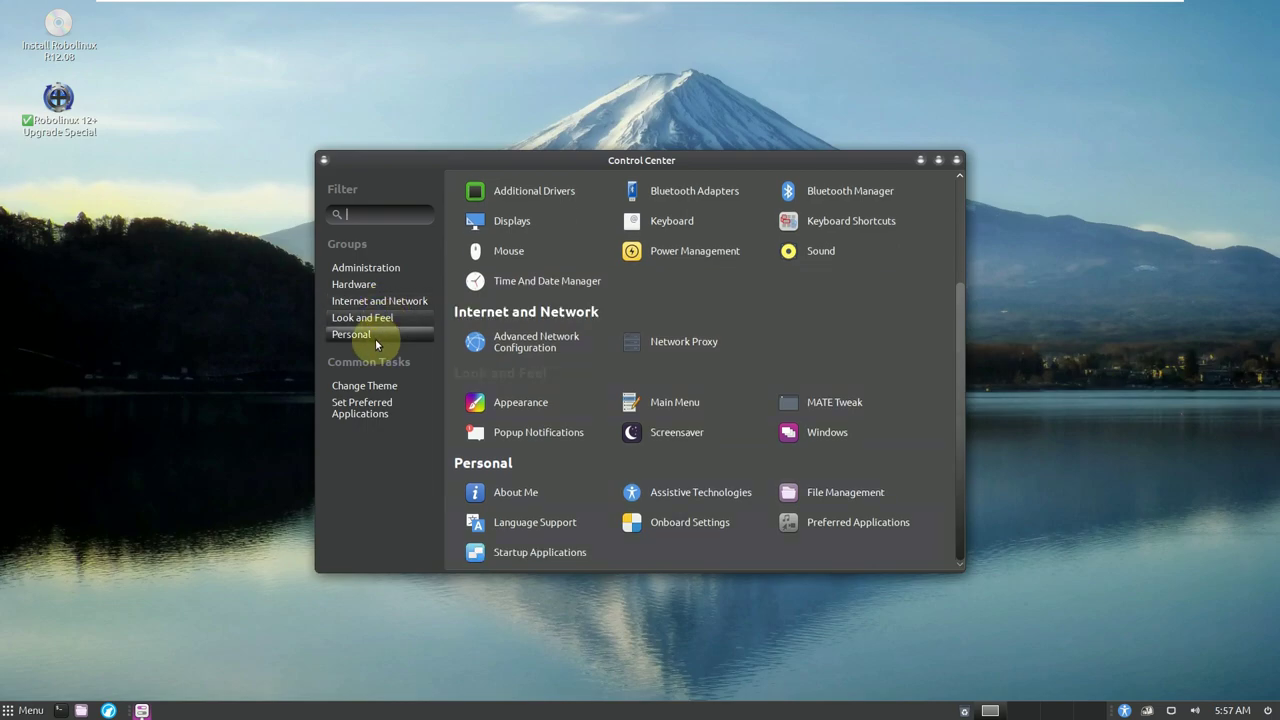
# Step: View the theme, preferred applications and mouse preferences from the Control Center without changing them
pyautogui.click(381, 387)
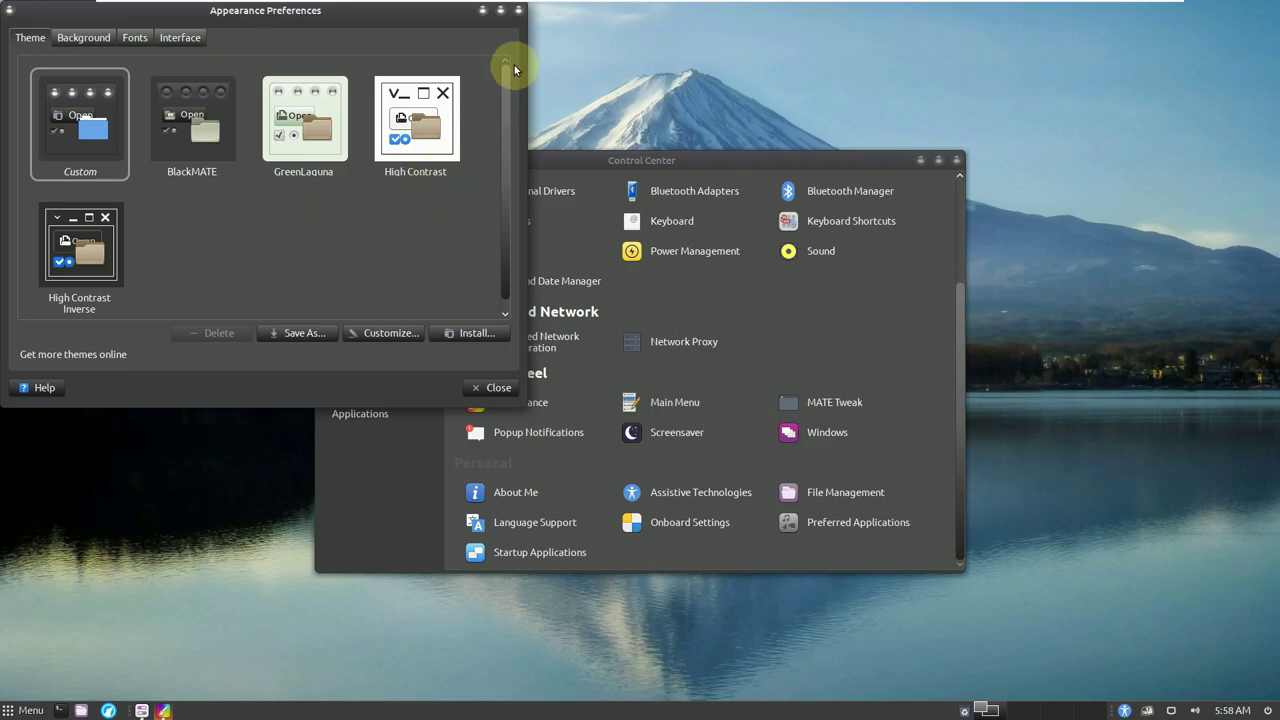
pyautogui.click(521, 10)
pyautogui.click(378, 410)
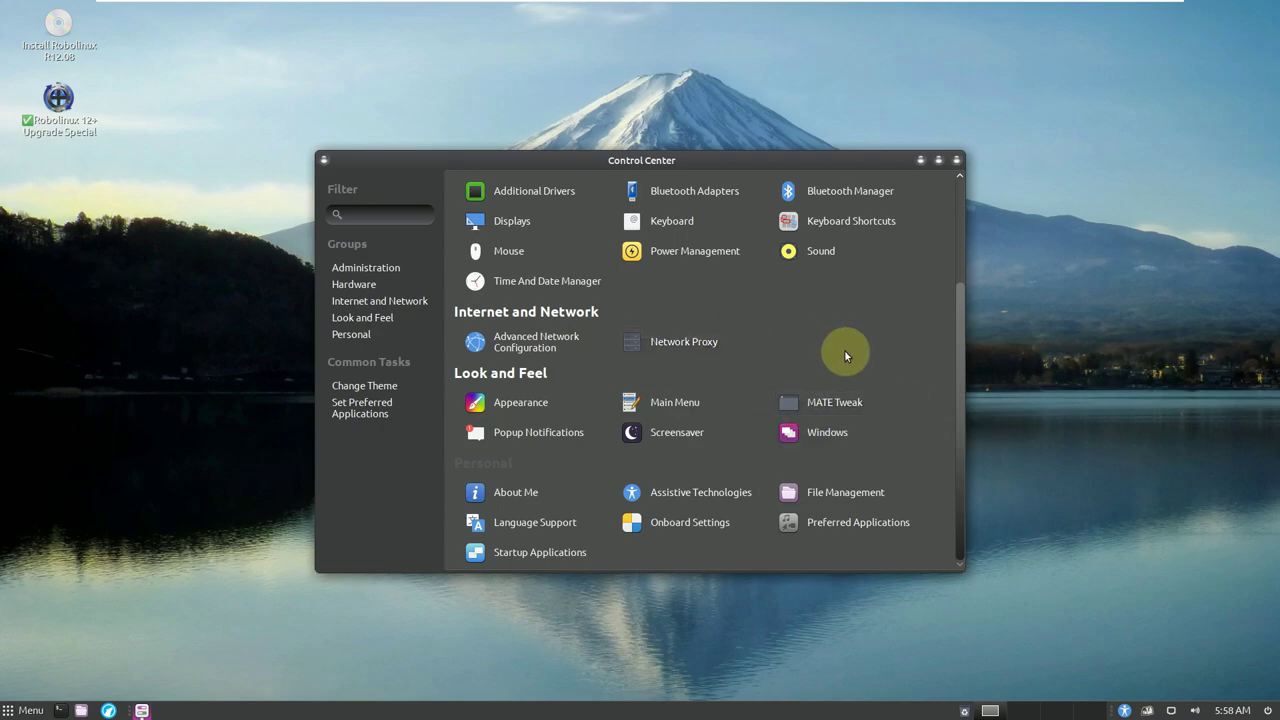
pyautogui.click(510, 251)
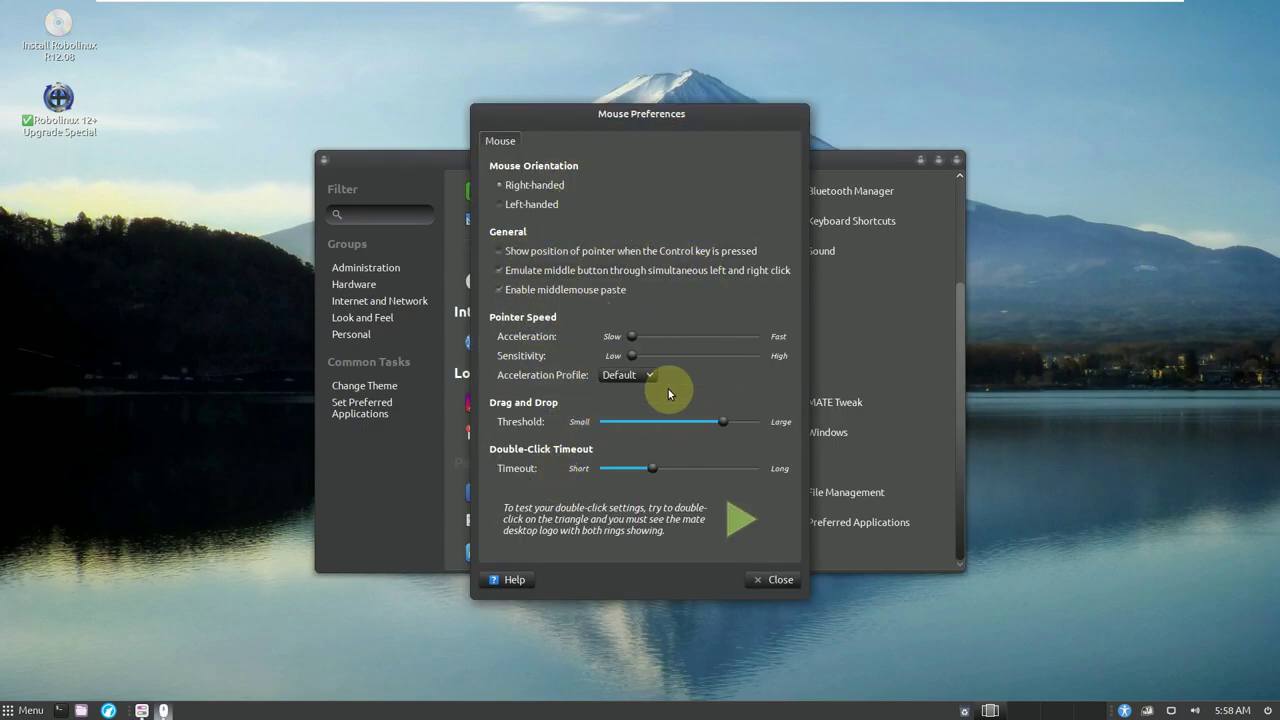
pyautogui.click(775, 579)
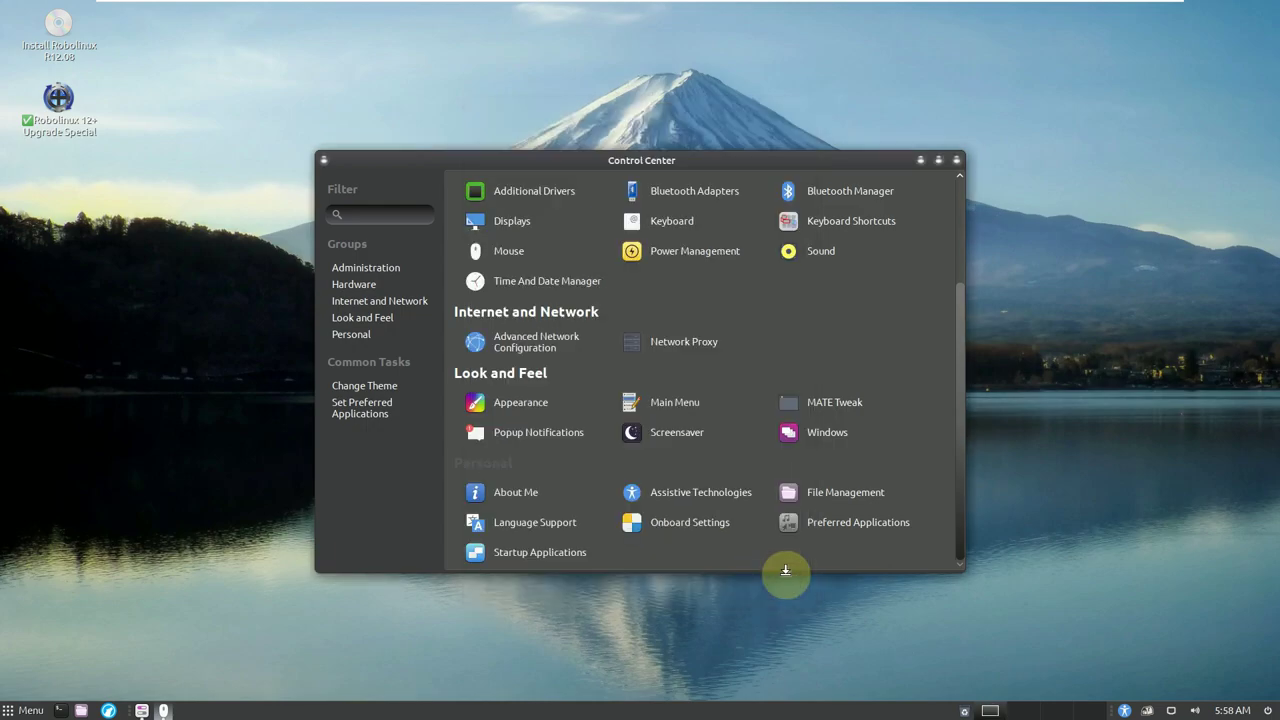
# Step: Open the sound preferences and review the Hardware, Input, Output and Applications settings
pyautogui.click(853, 260)
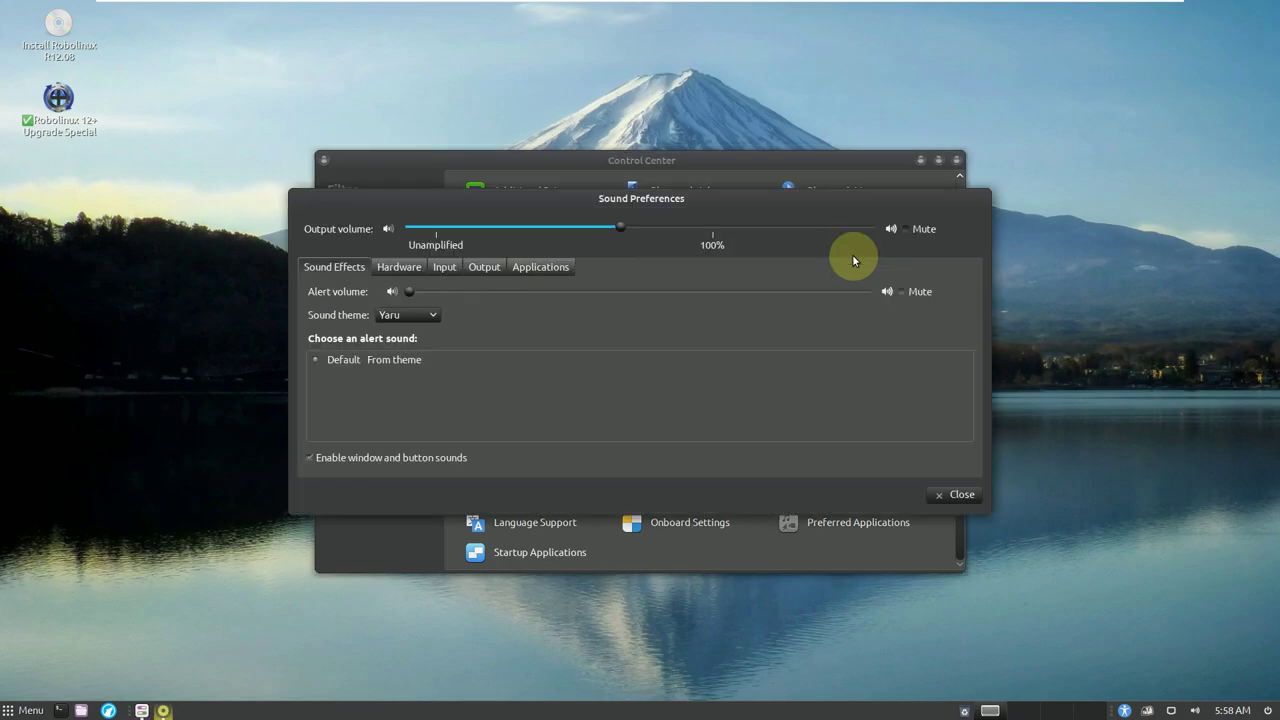
pyautogui.click(392, 266)
pyautogui.click(431, 266)
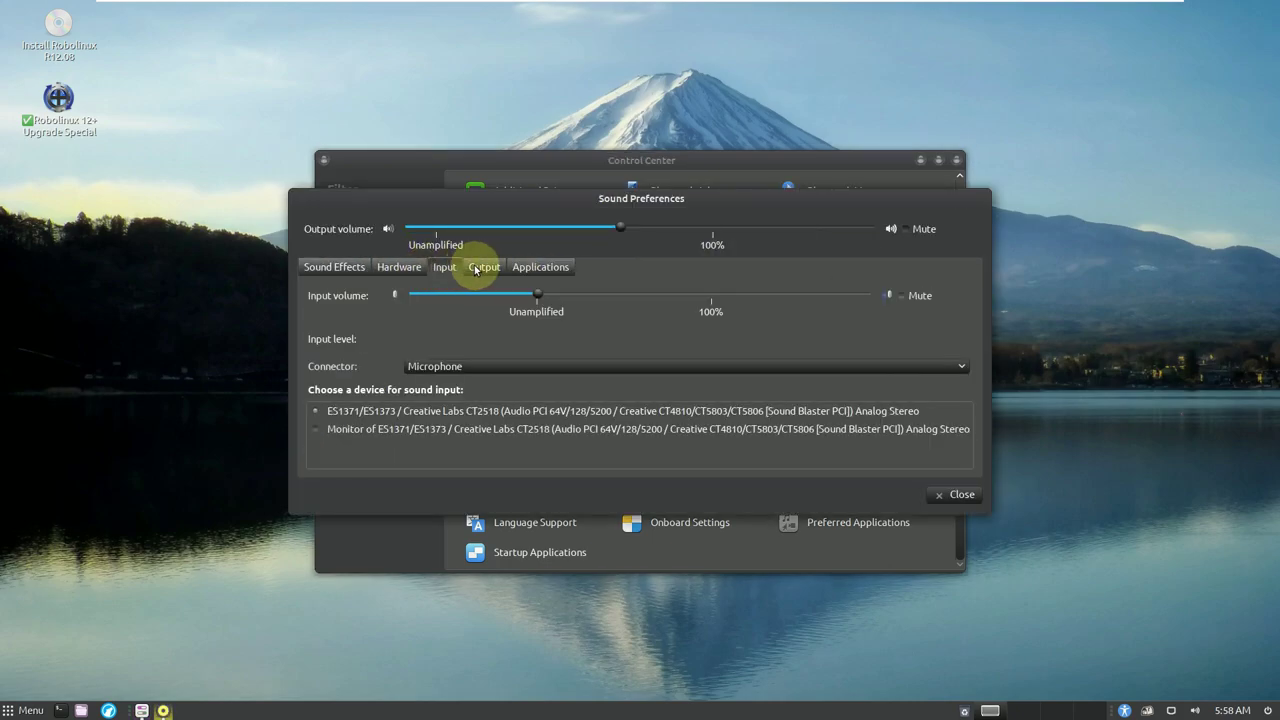
pyautogui.click(485, 266)
pyautogui.click(554, 270)
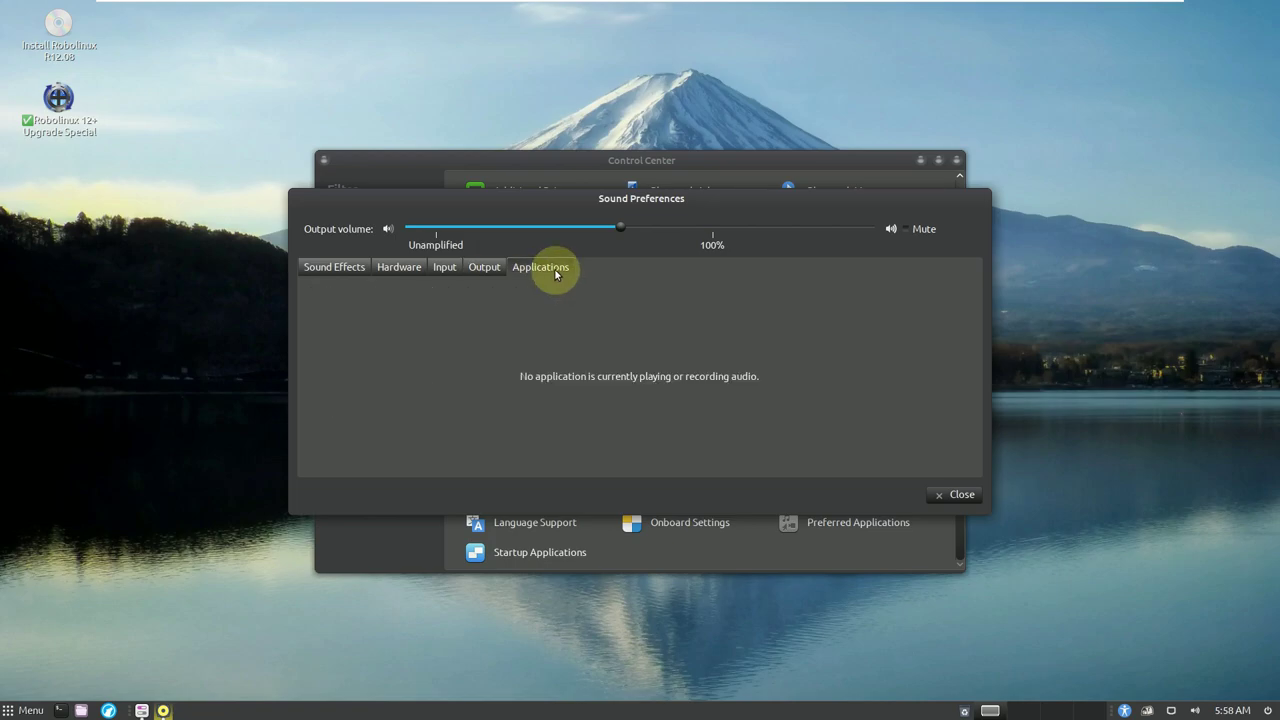
pyautogui.click(960, 495)
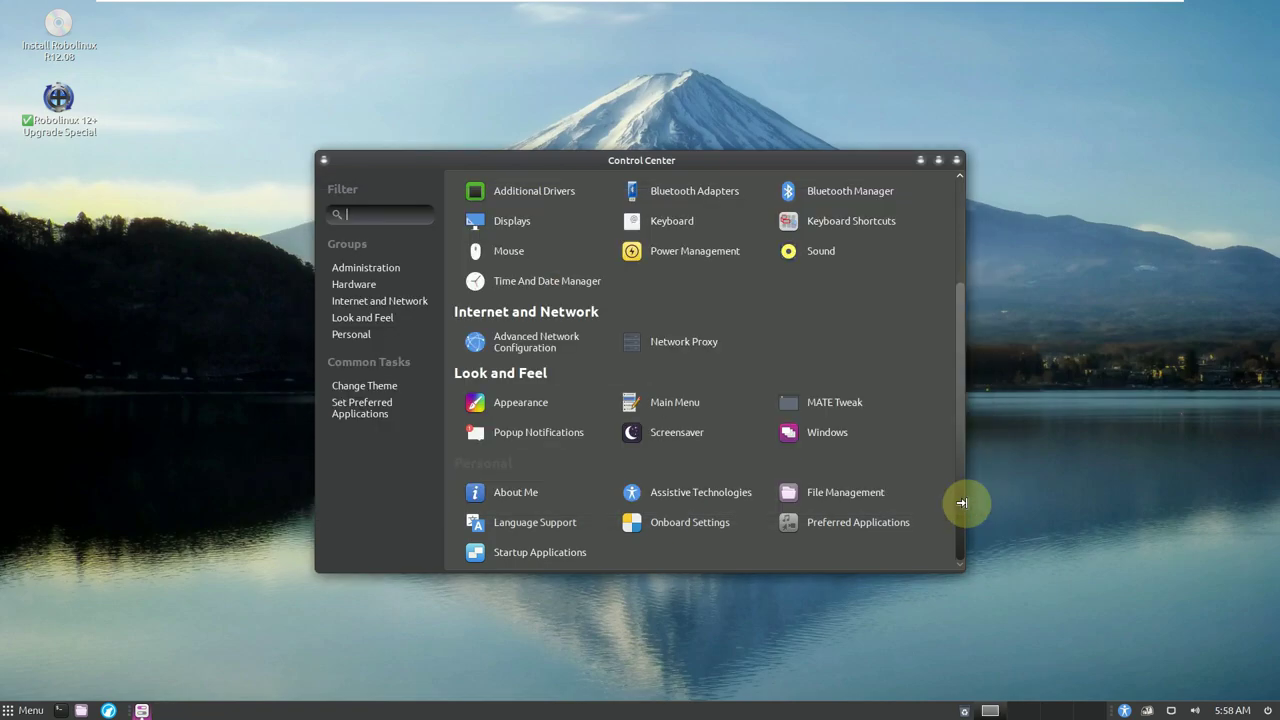
# Step: Review the keyboard preferences for Layouts, Accessibility, Mouse Keys and Typing Break, and close the Control Center
pyautogui.click(662, 224)
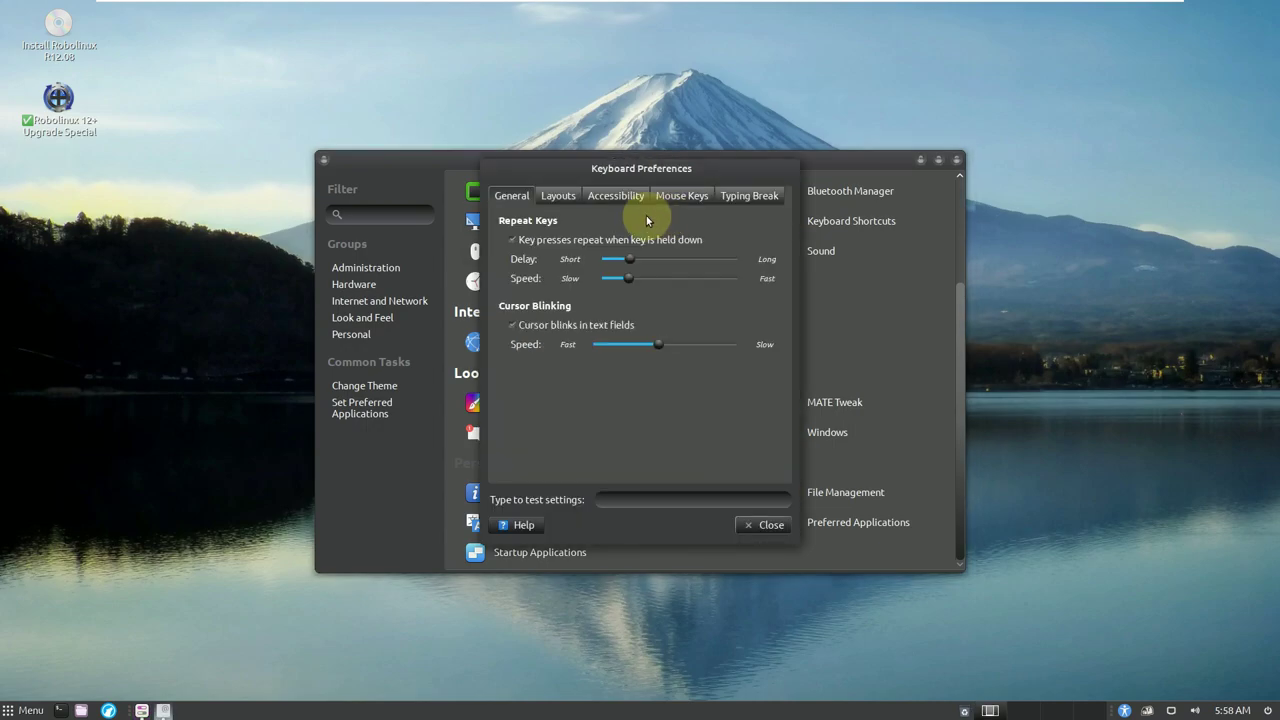
pyautogui.click(571, 197)
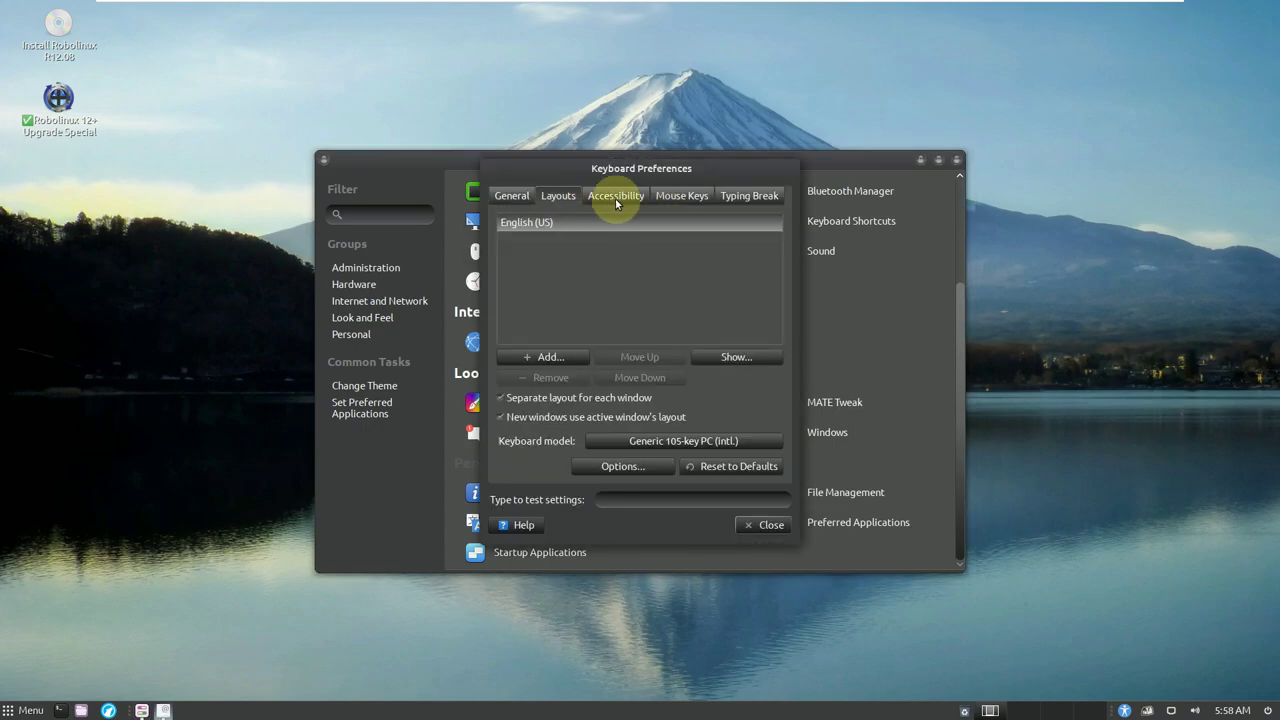
pyautogui.click(614, 197)
pyautogui.click(680, 198)
pyautogui.click(742, 197)
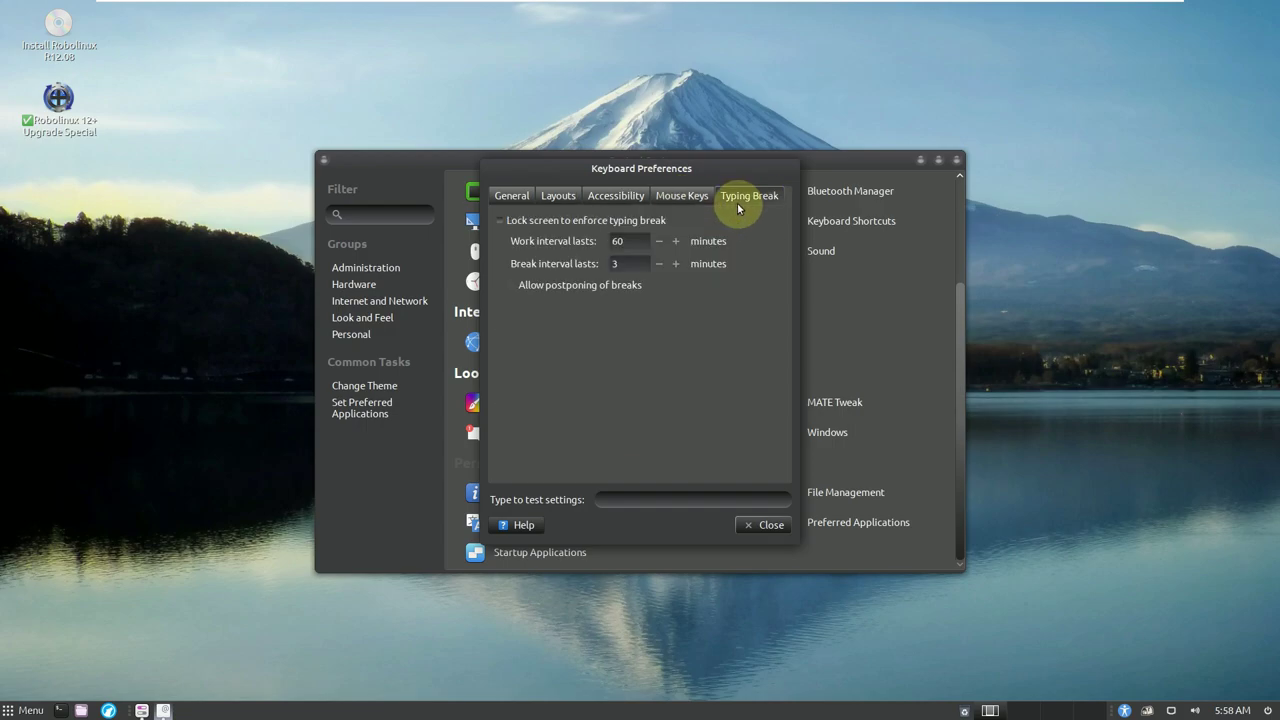
pyautogui.click(767, 524)
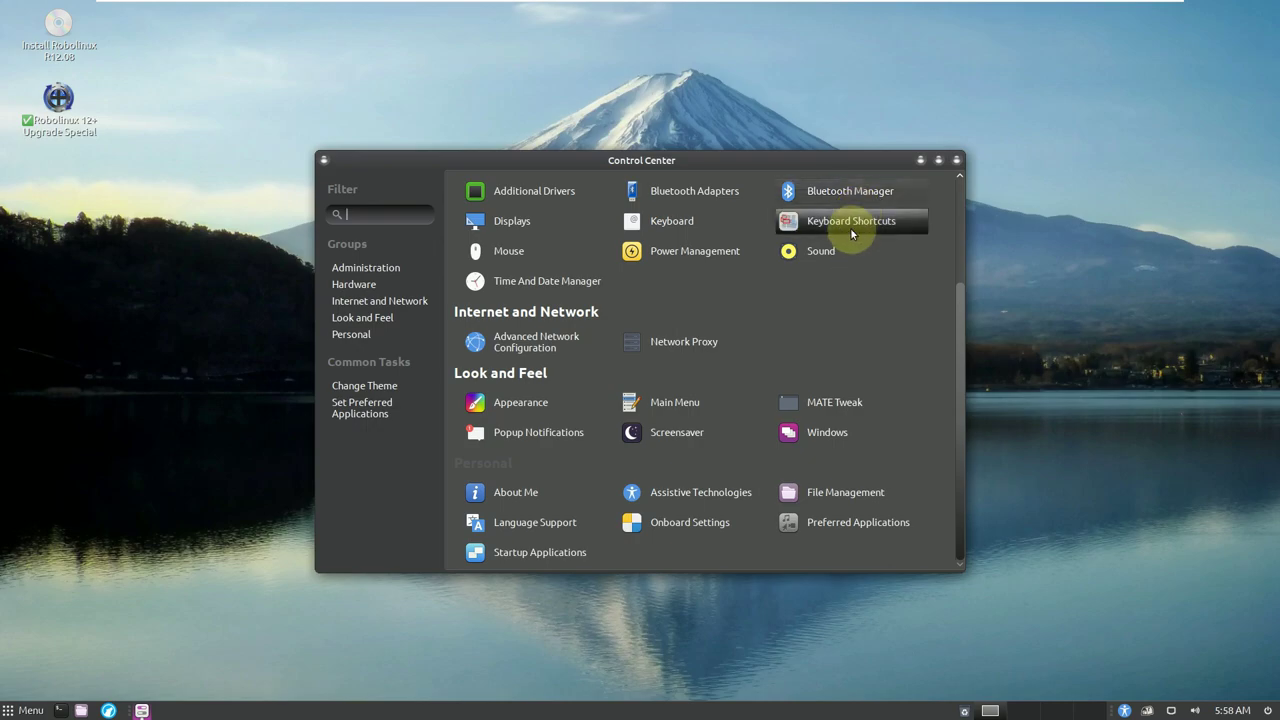
pyautogui.click(956, 161)
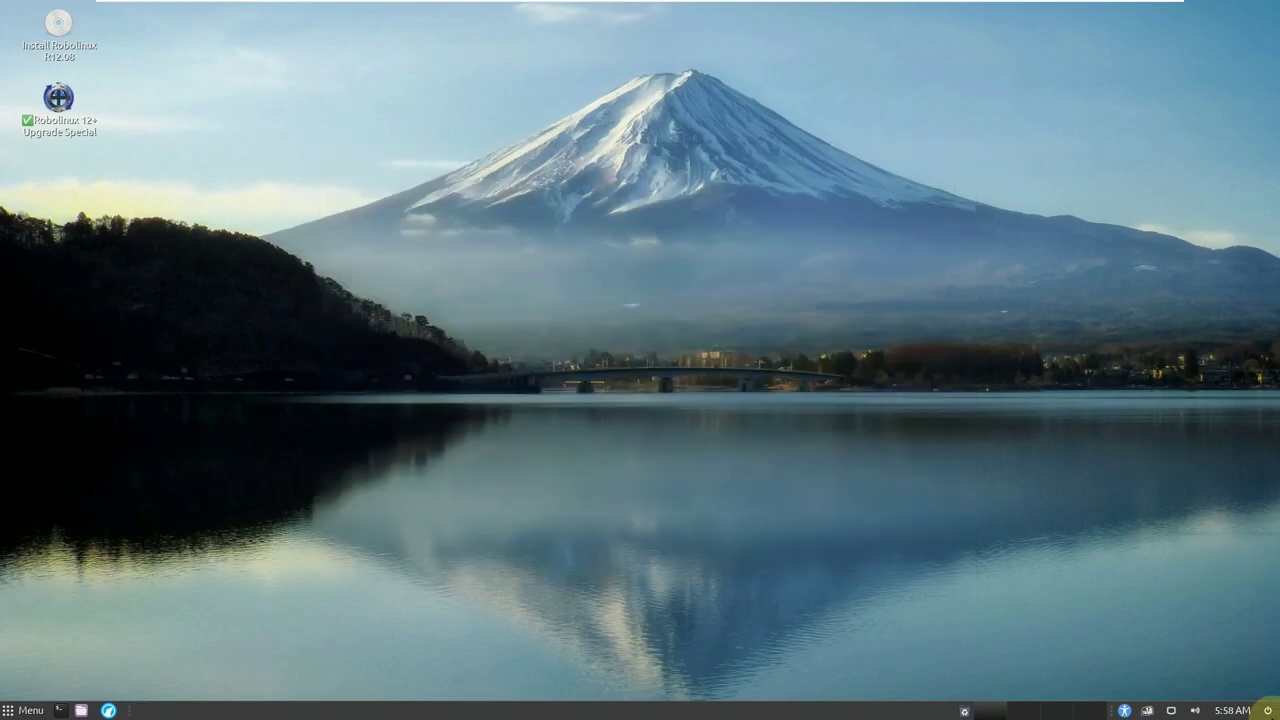
# Step: View the session options and try to open About This Computer
pyautogui.click(1267, 710)
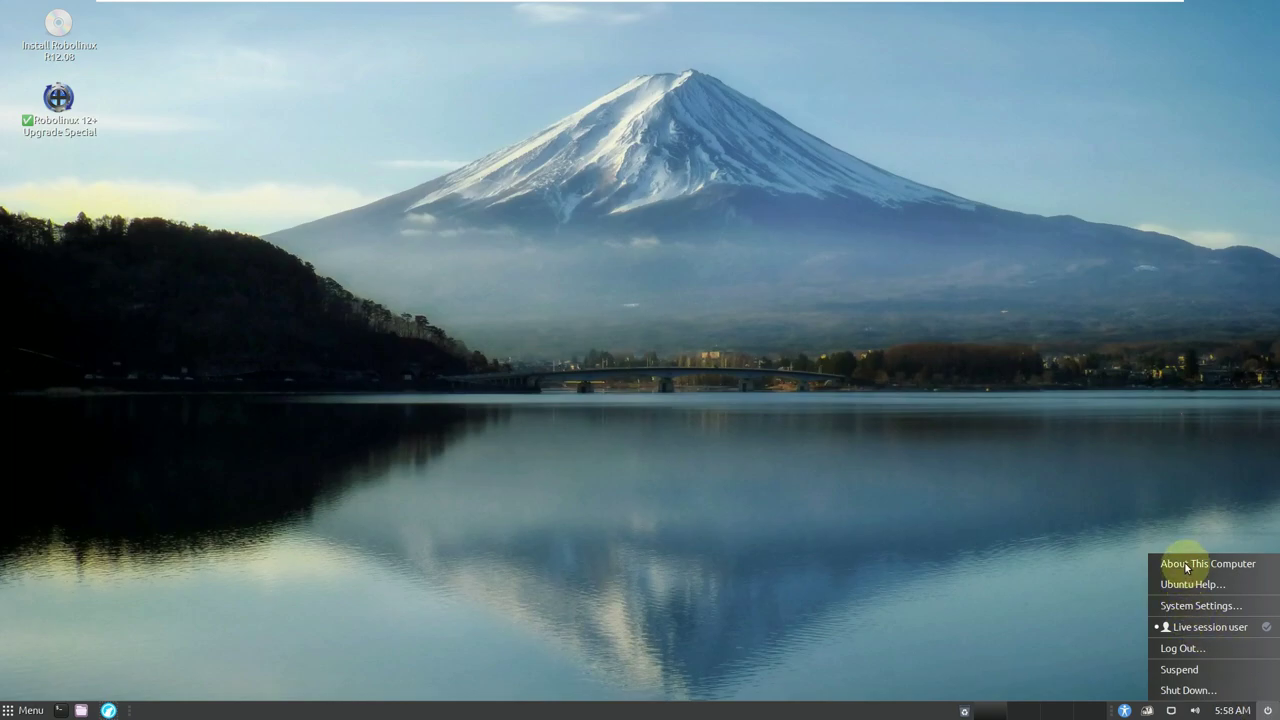
pyautogui.click(1267, 710)
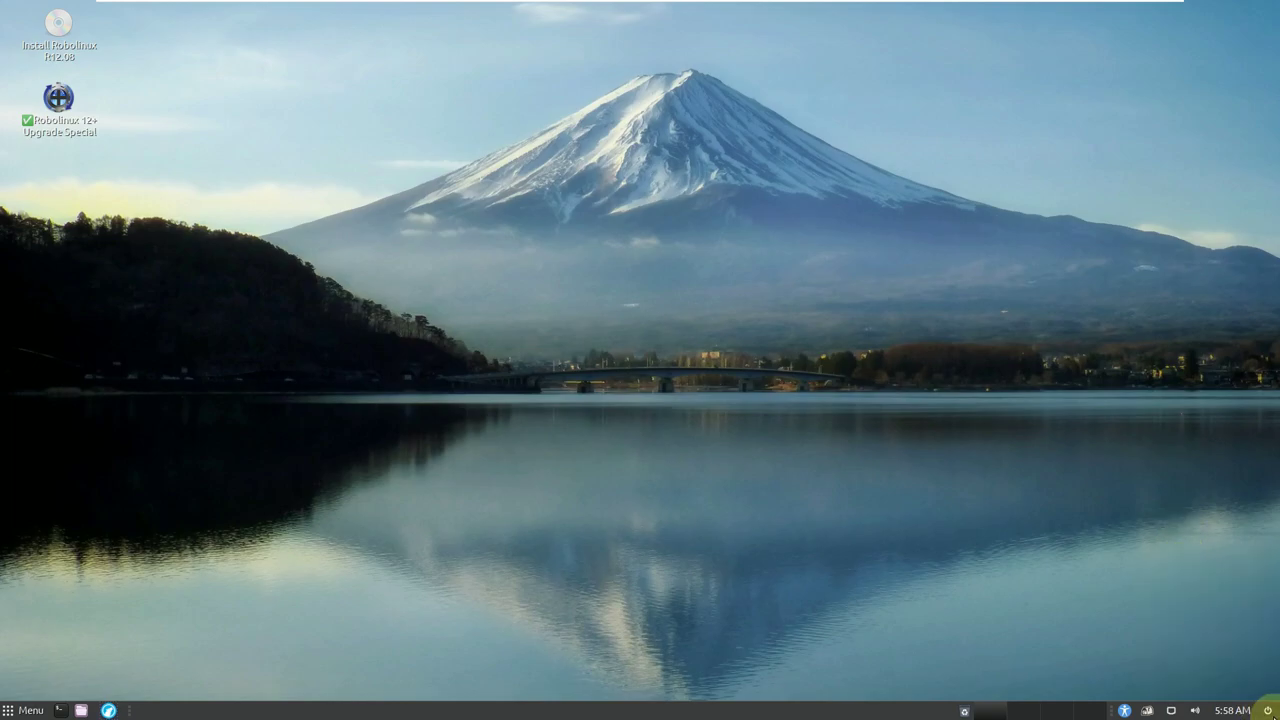
pyautogui.click(1267, 710)
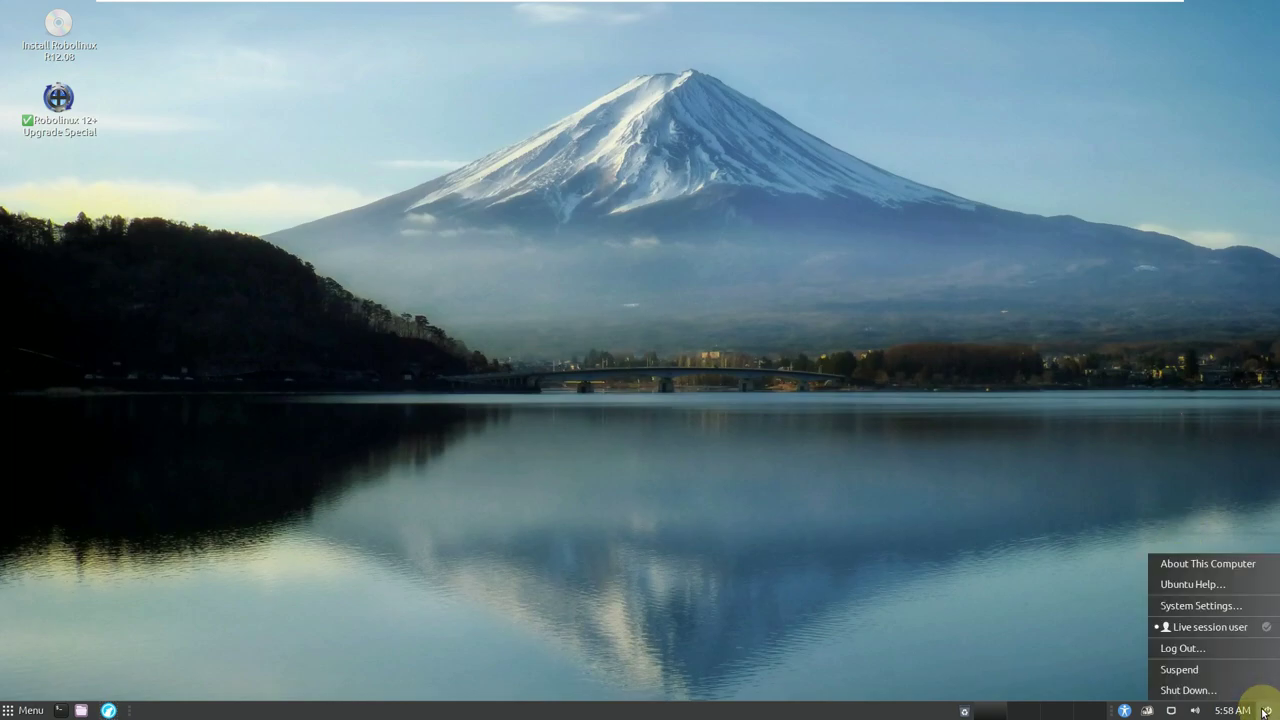
pyautogui.click(1205, 564)
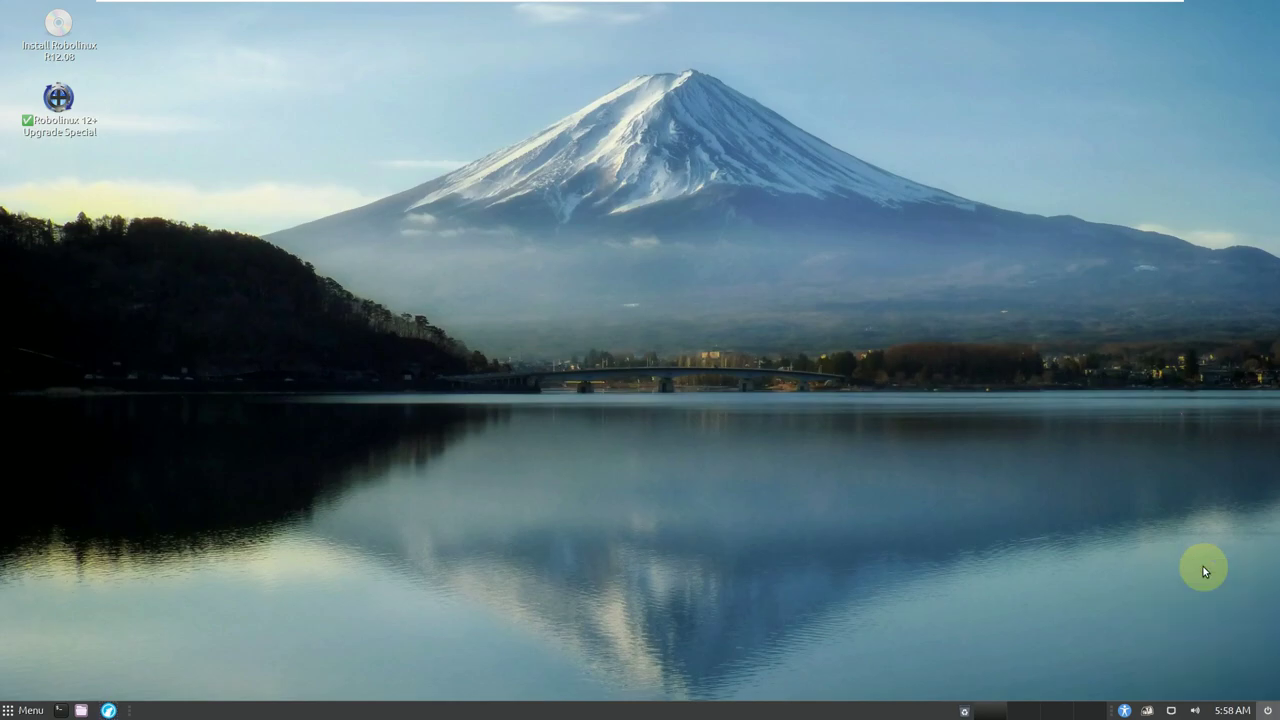
# Step: Shut down the live system from the session options and confirm the shutdown
pyautogui.click(1268, 710)
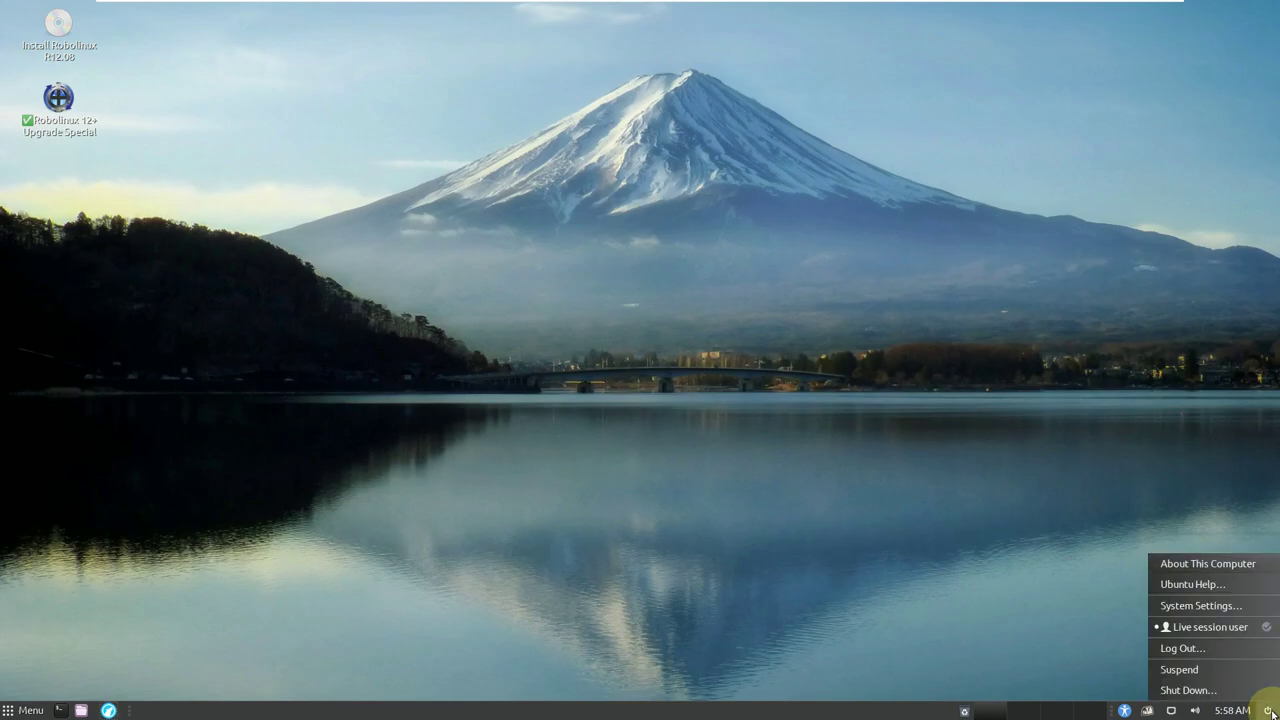
pyautogui.click(1217, 691)
pyautogui.click(735, 417)
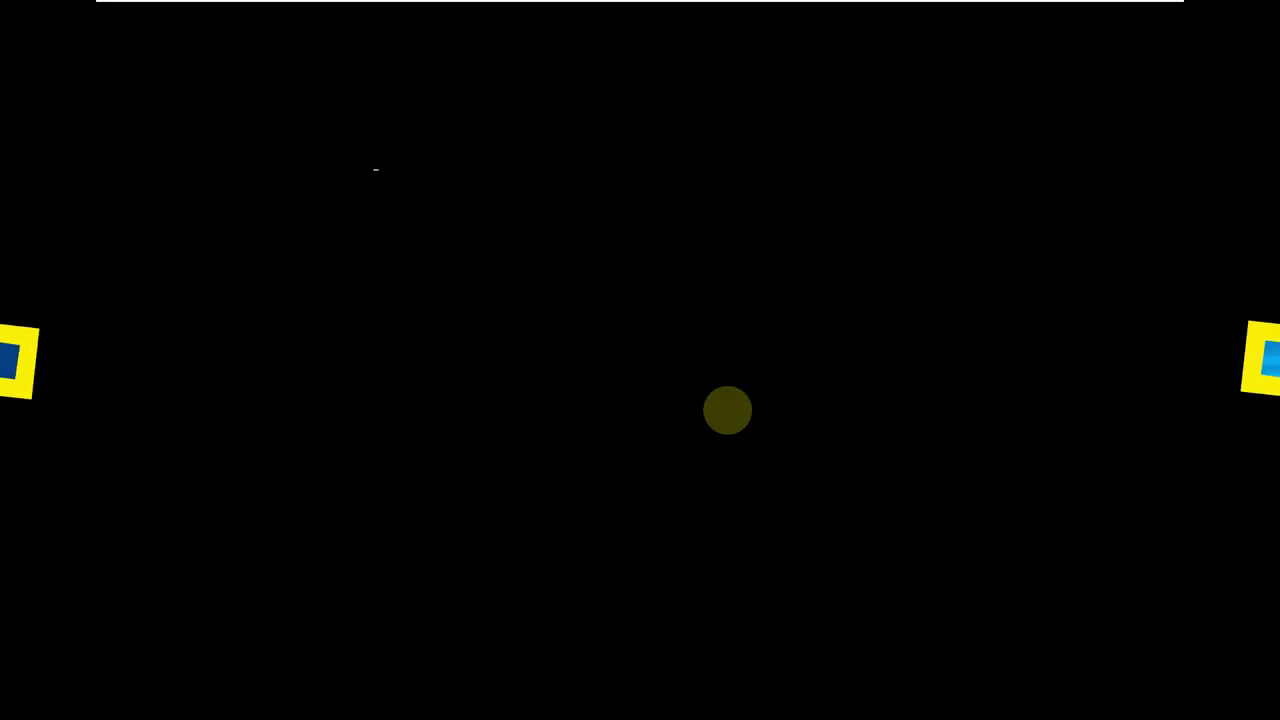